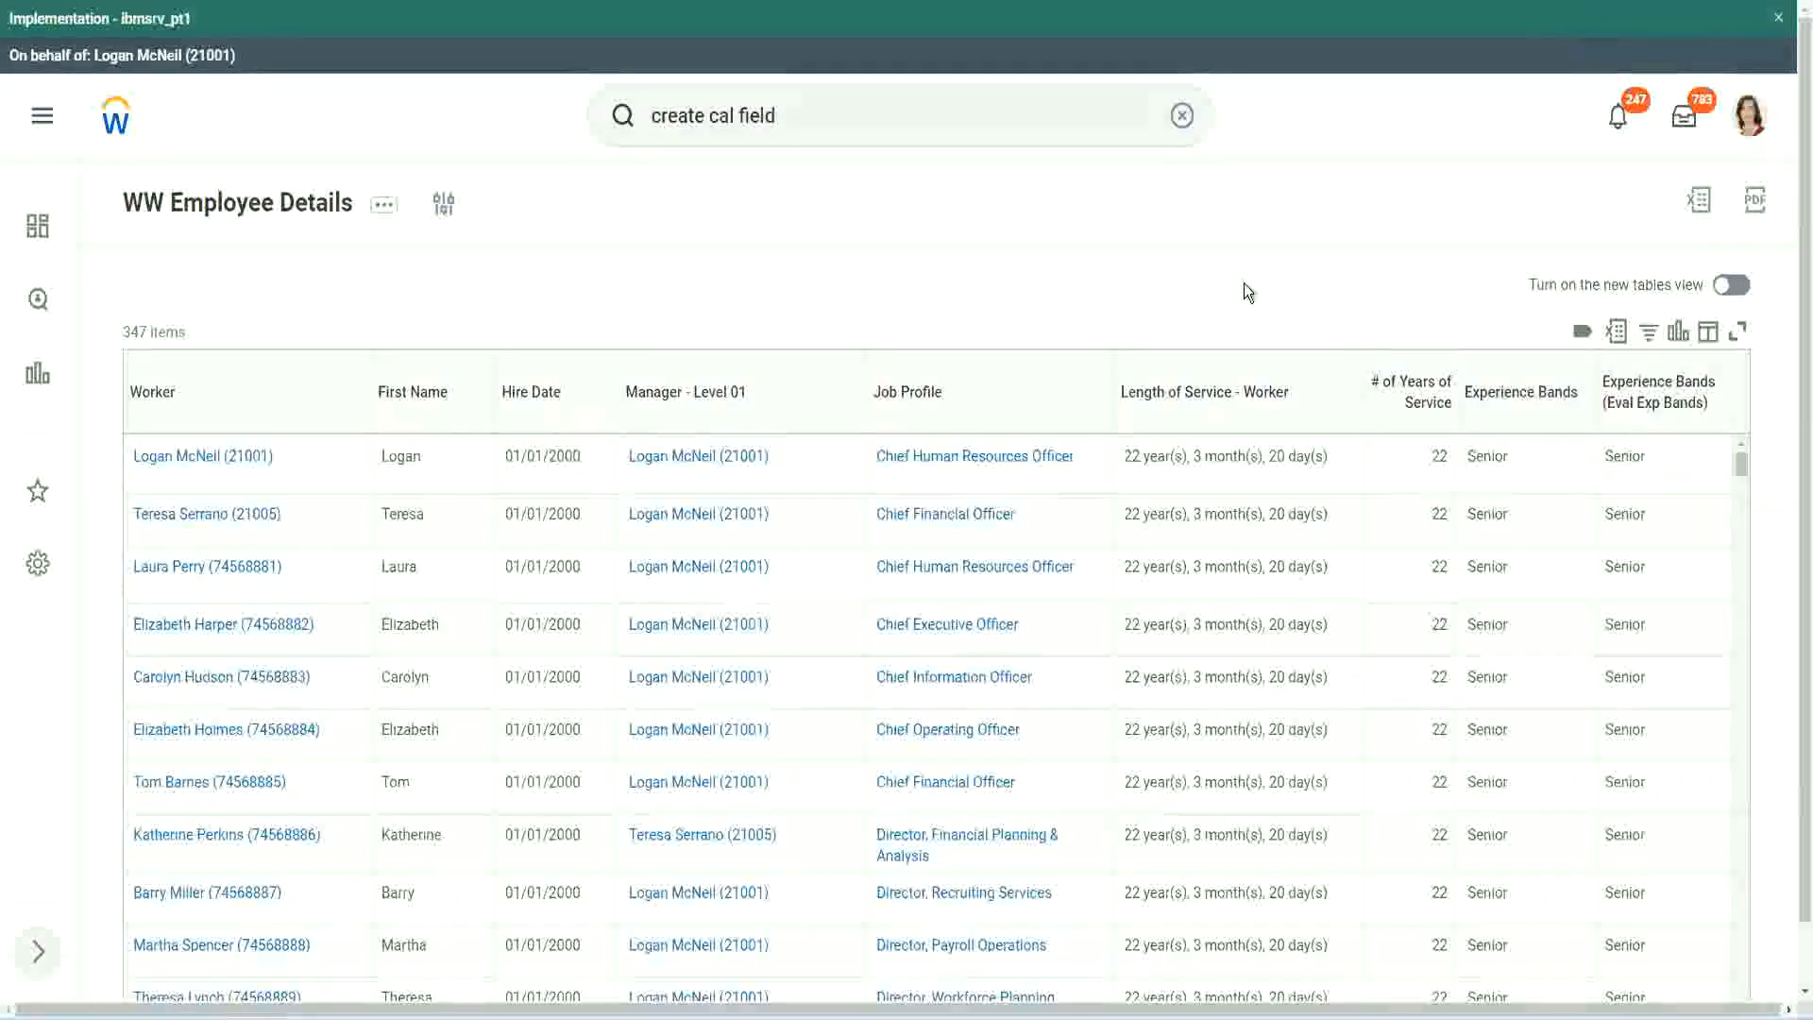
Copy the name of the calculated field CF-WW-Eval Exp-Derive Experience Bands from Years of Service.
{"action": "left_click", "coordinate": [1571, 447]}
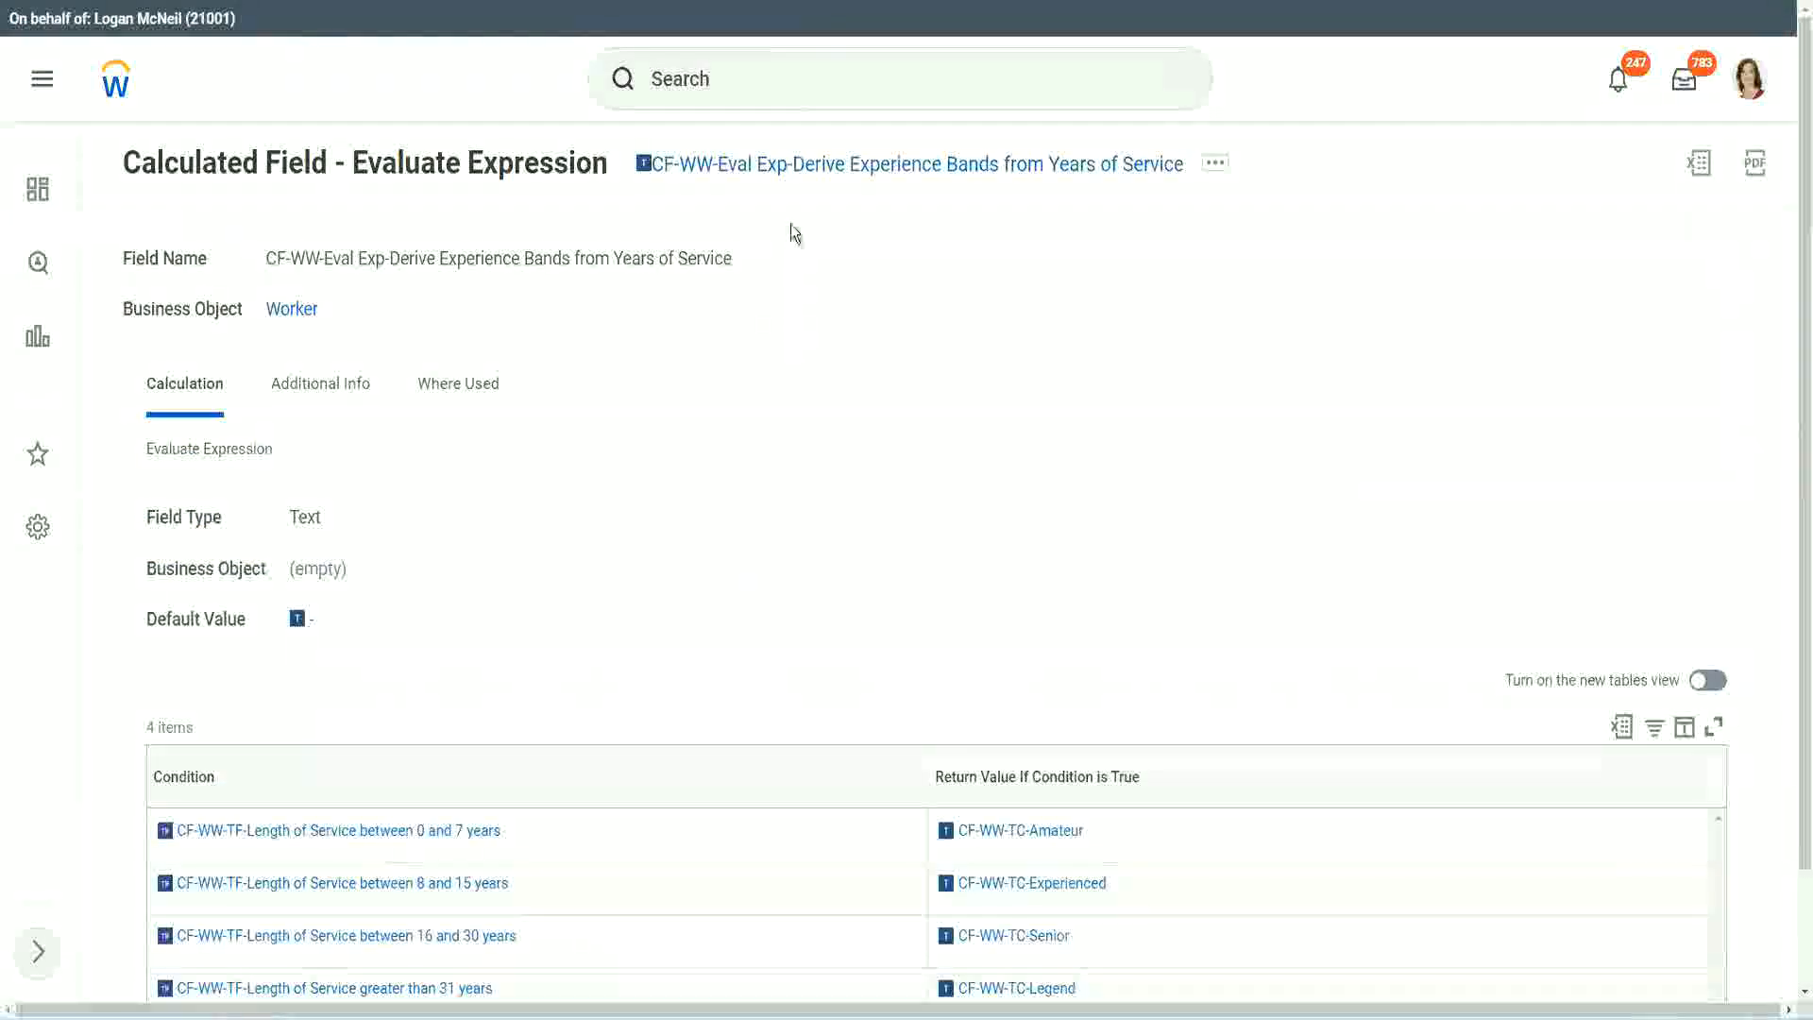
{"action": "right_click", "coordinate": [785, 168]}
{"action": "left_click", "coordinate": [854, 283]}
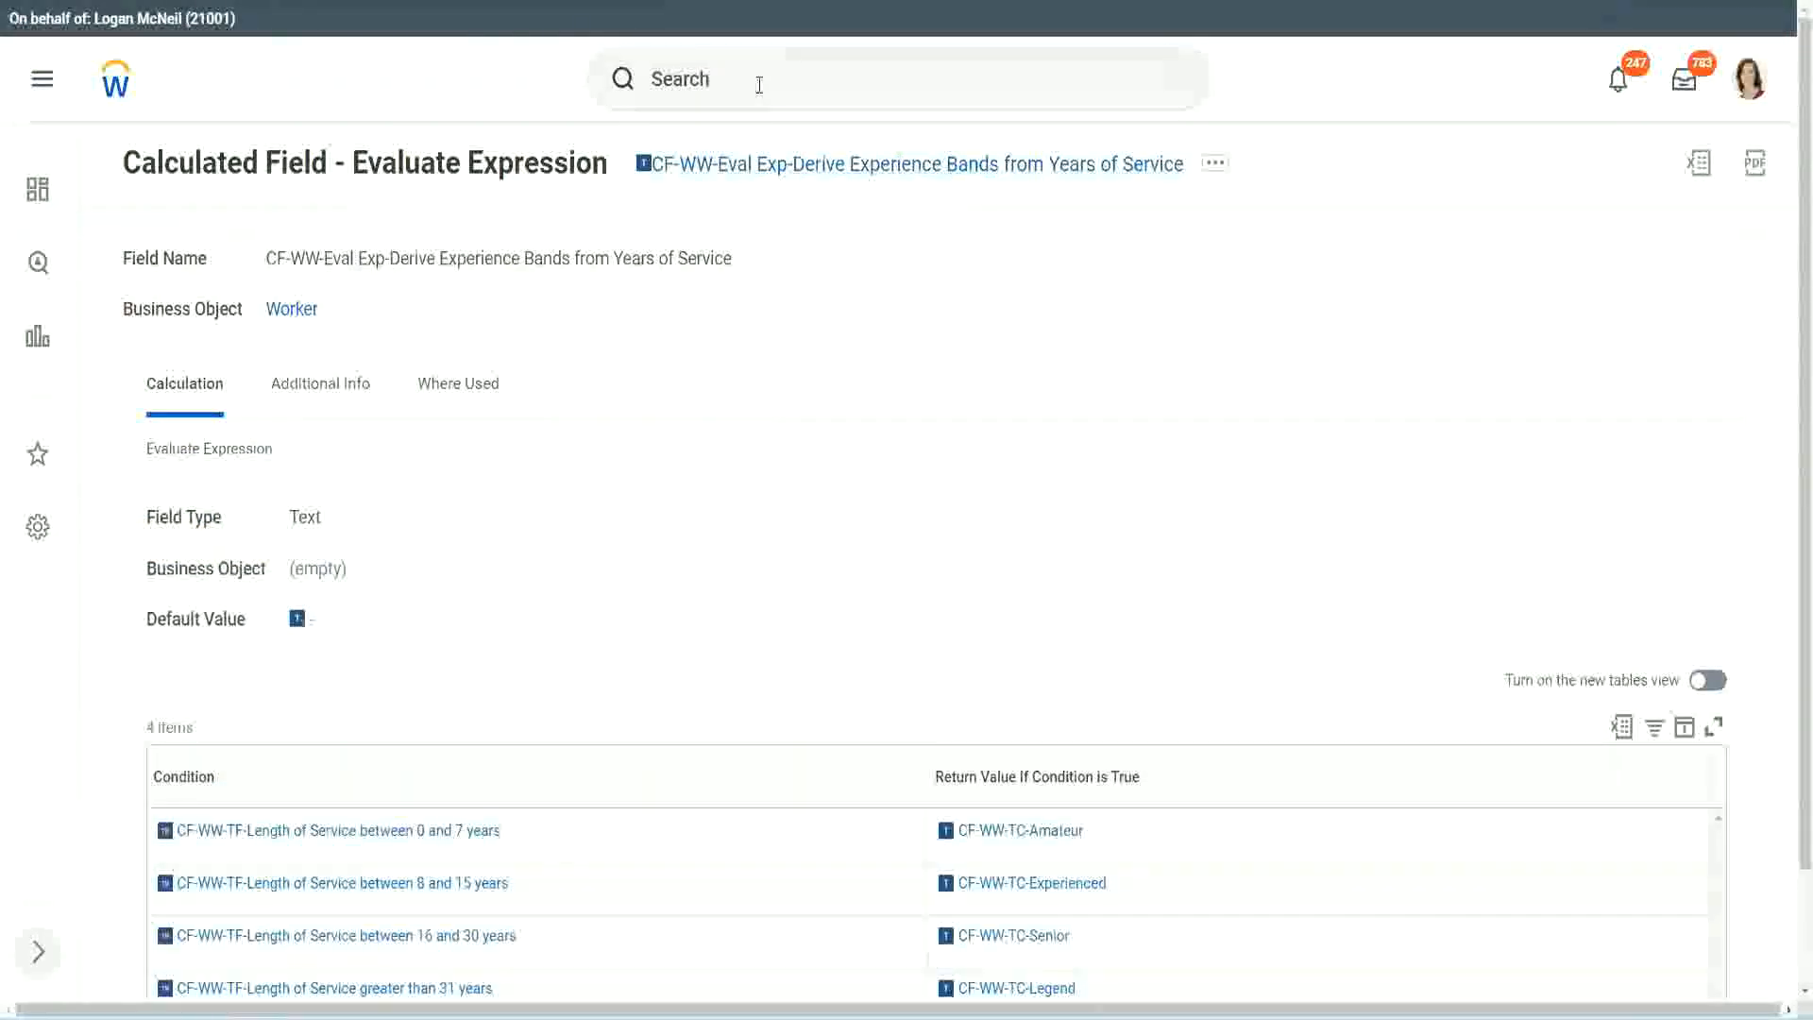
Search for "create calc field" and open the Create Calculated Field task.
{"action": "left_click", "coordinate": [759, 85]}
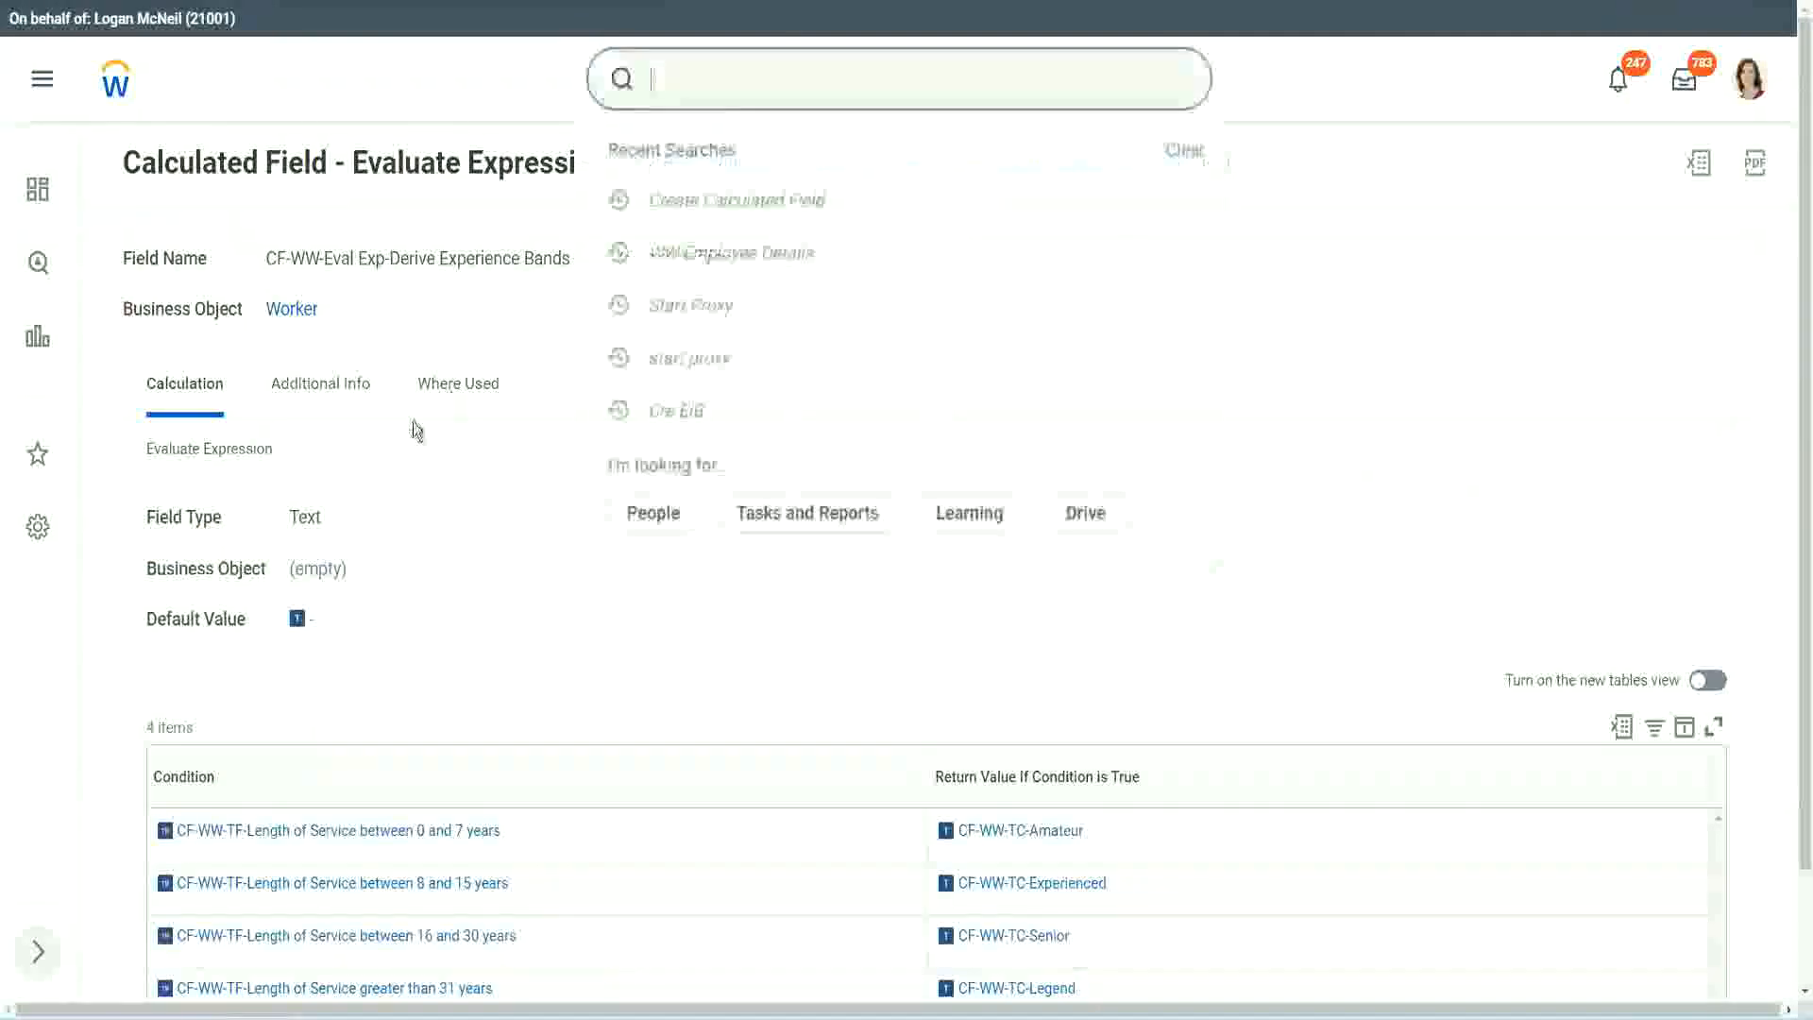
{"action": "left_click", "coordinate": [1283, 212]}
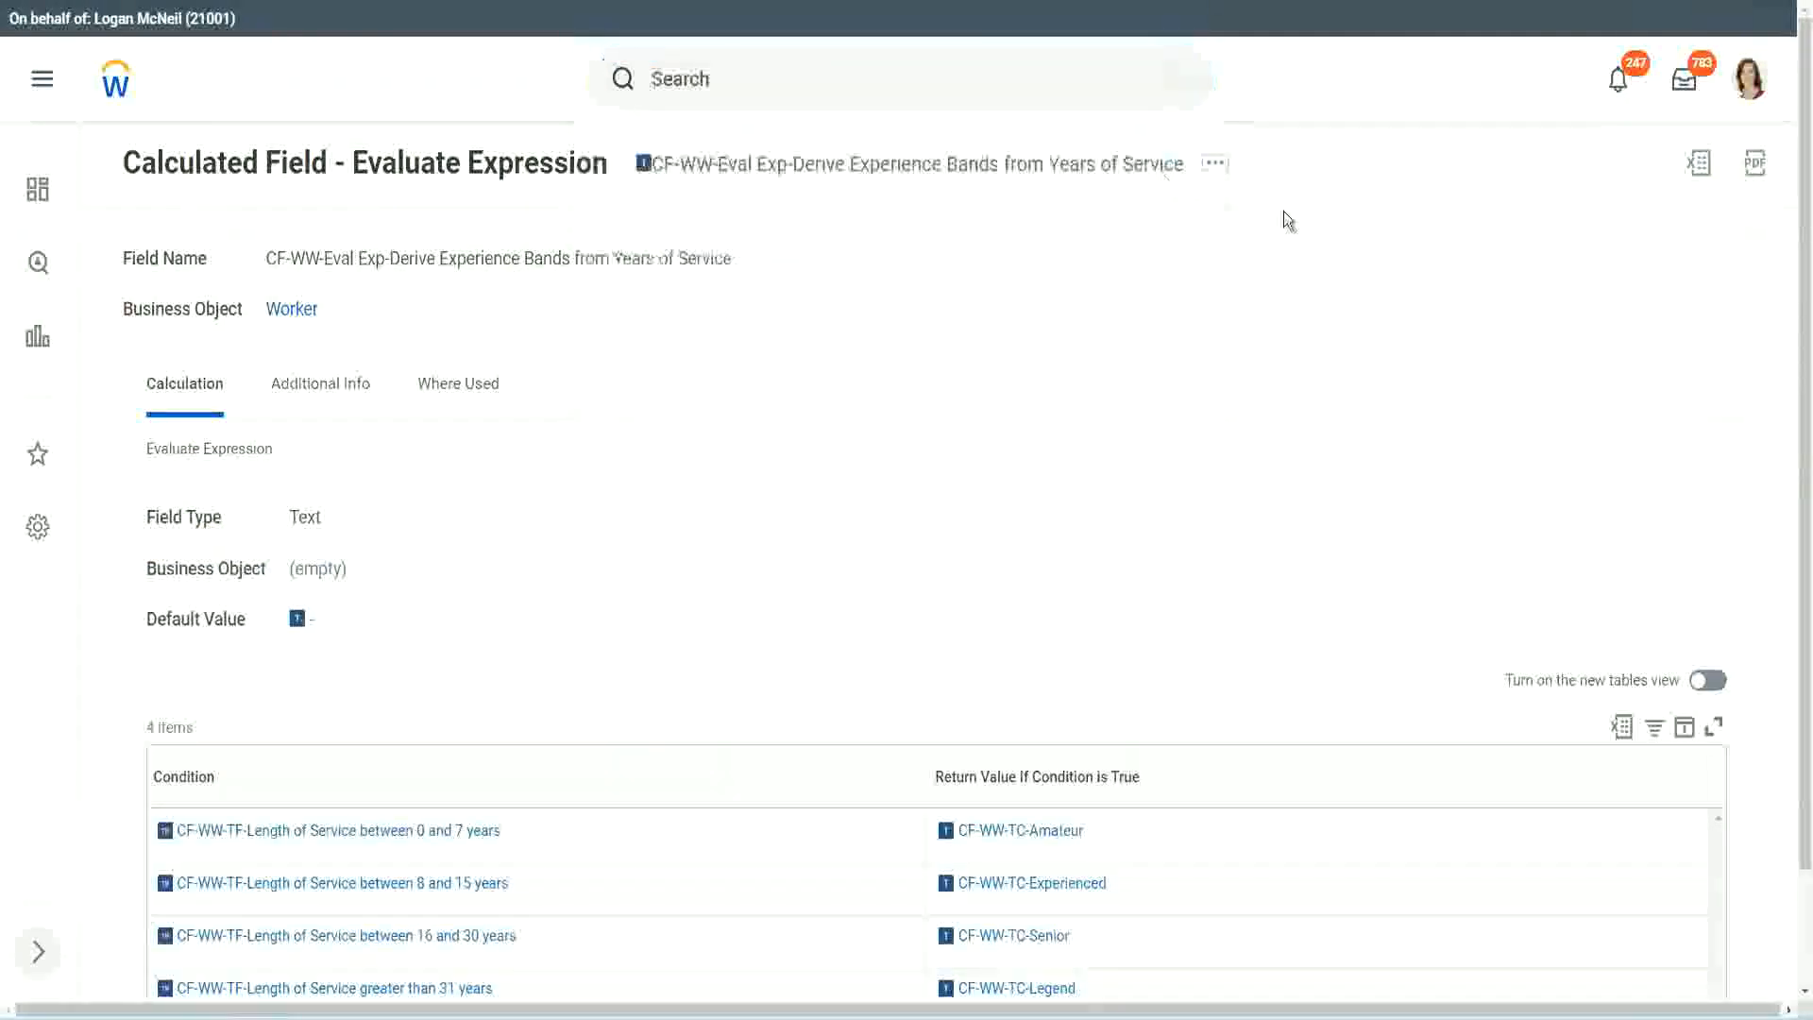
{"action": "left_click", "coordinate": [718, 71]}
{"action": "type", "text": "create calc"}
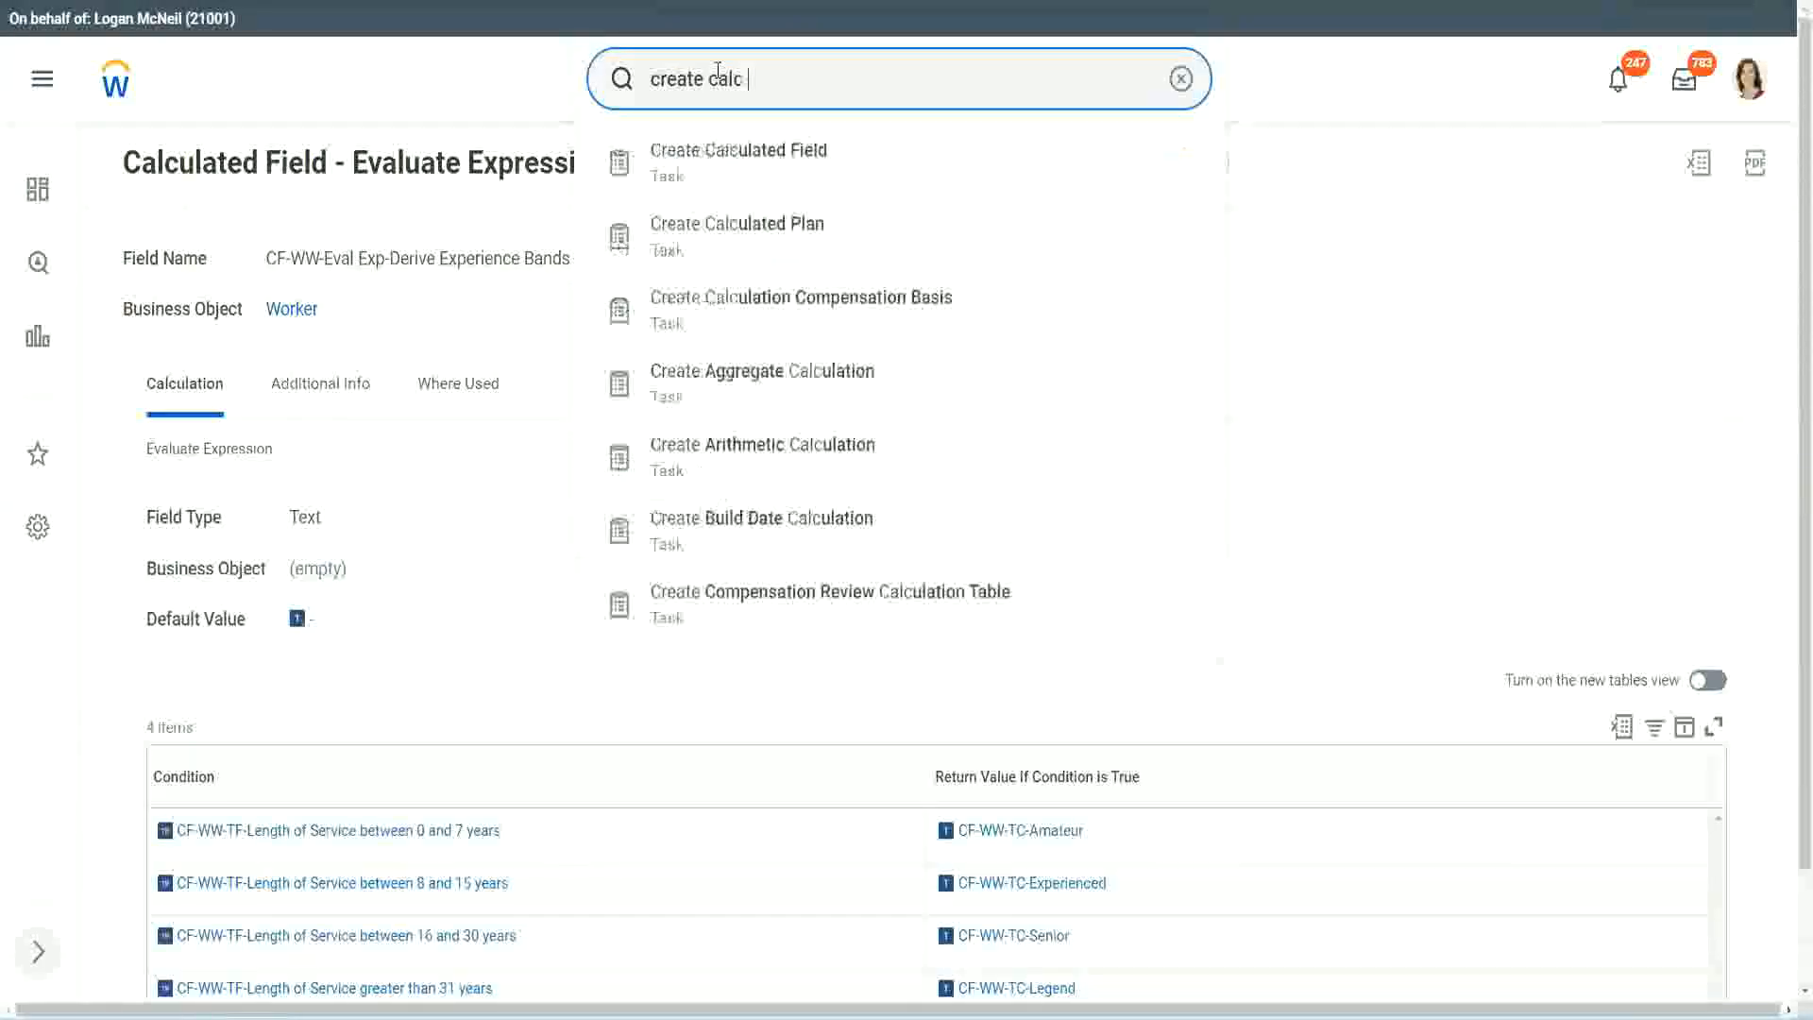
{"action": "type", "text": " field"}
{"action": "left_click", "coordinate": [755, 176]}
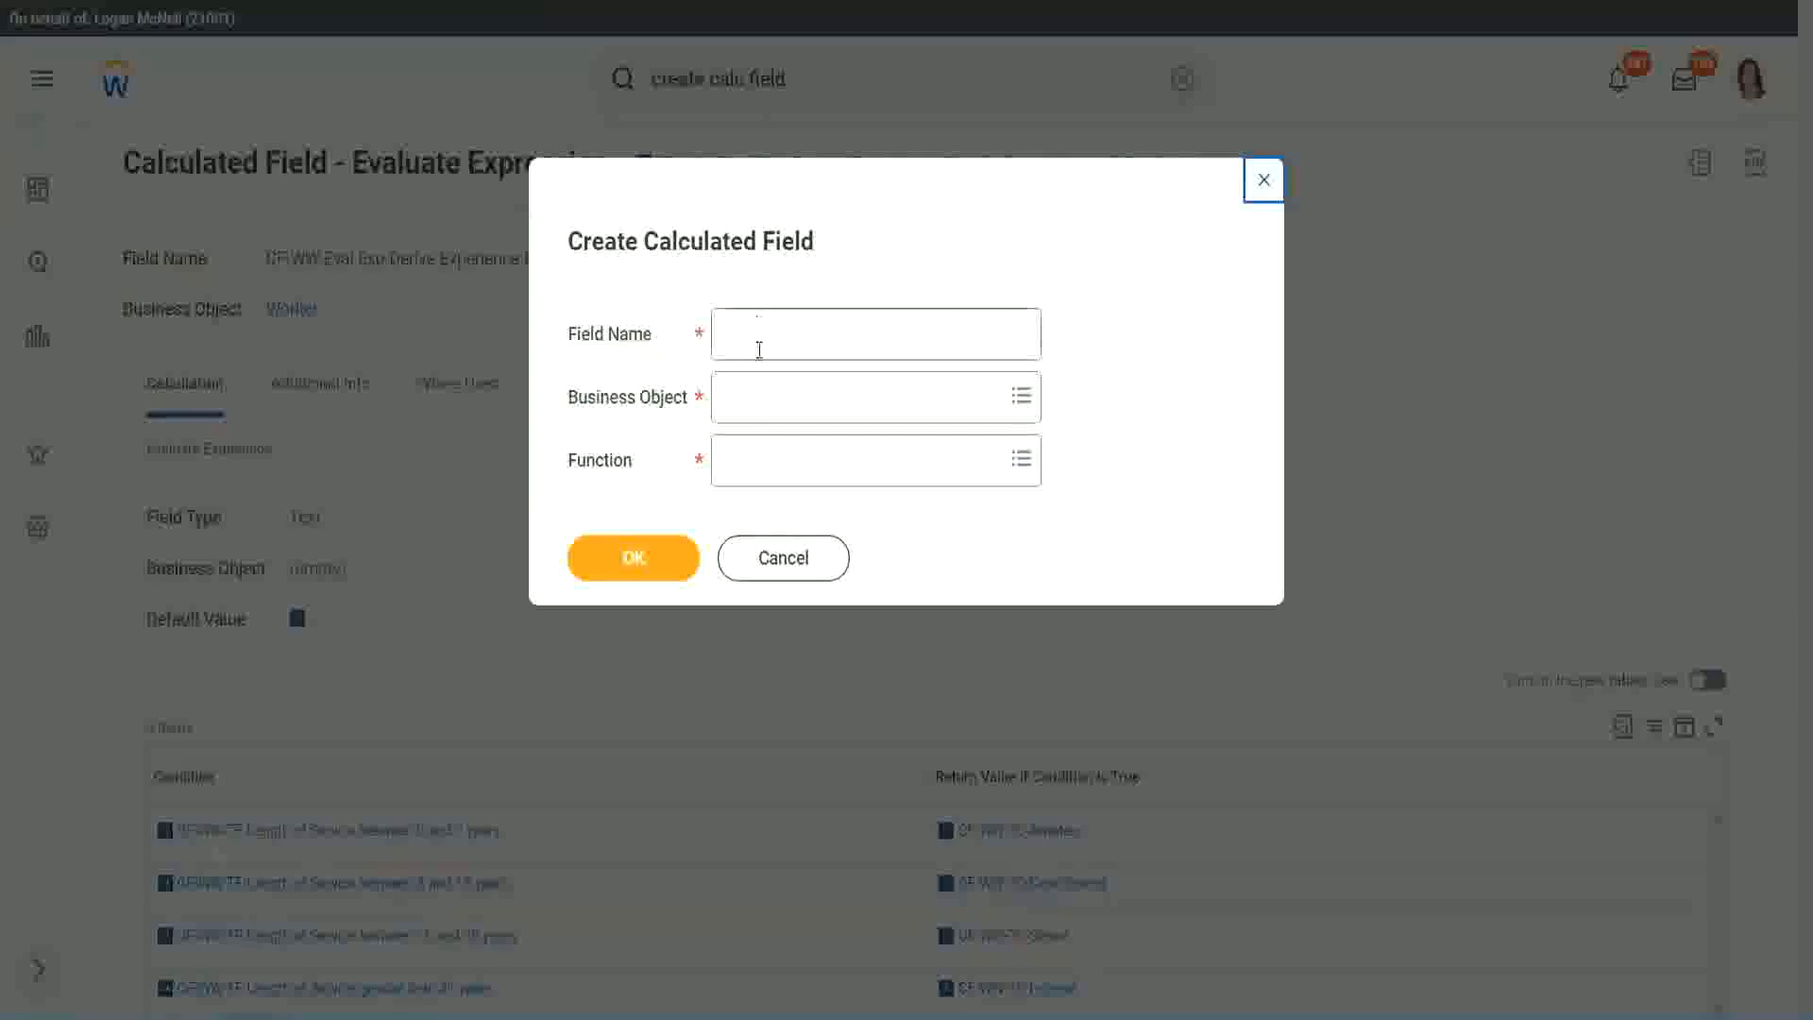
Name the new calculated field "CF-WW-LRB-Identify Experience Bands from years of Service".
{"action": "left_click", "coordinate": [758, 345]}
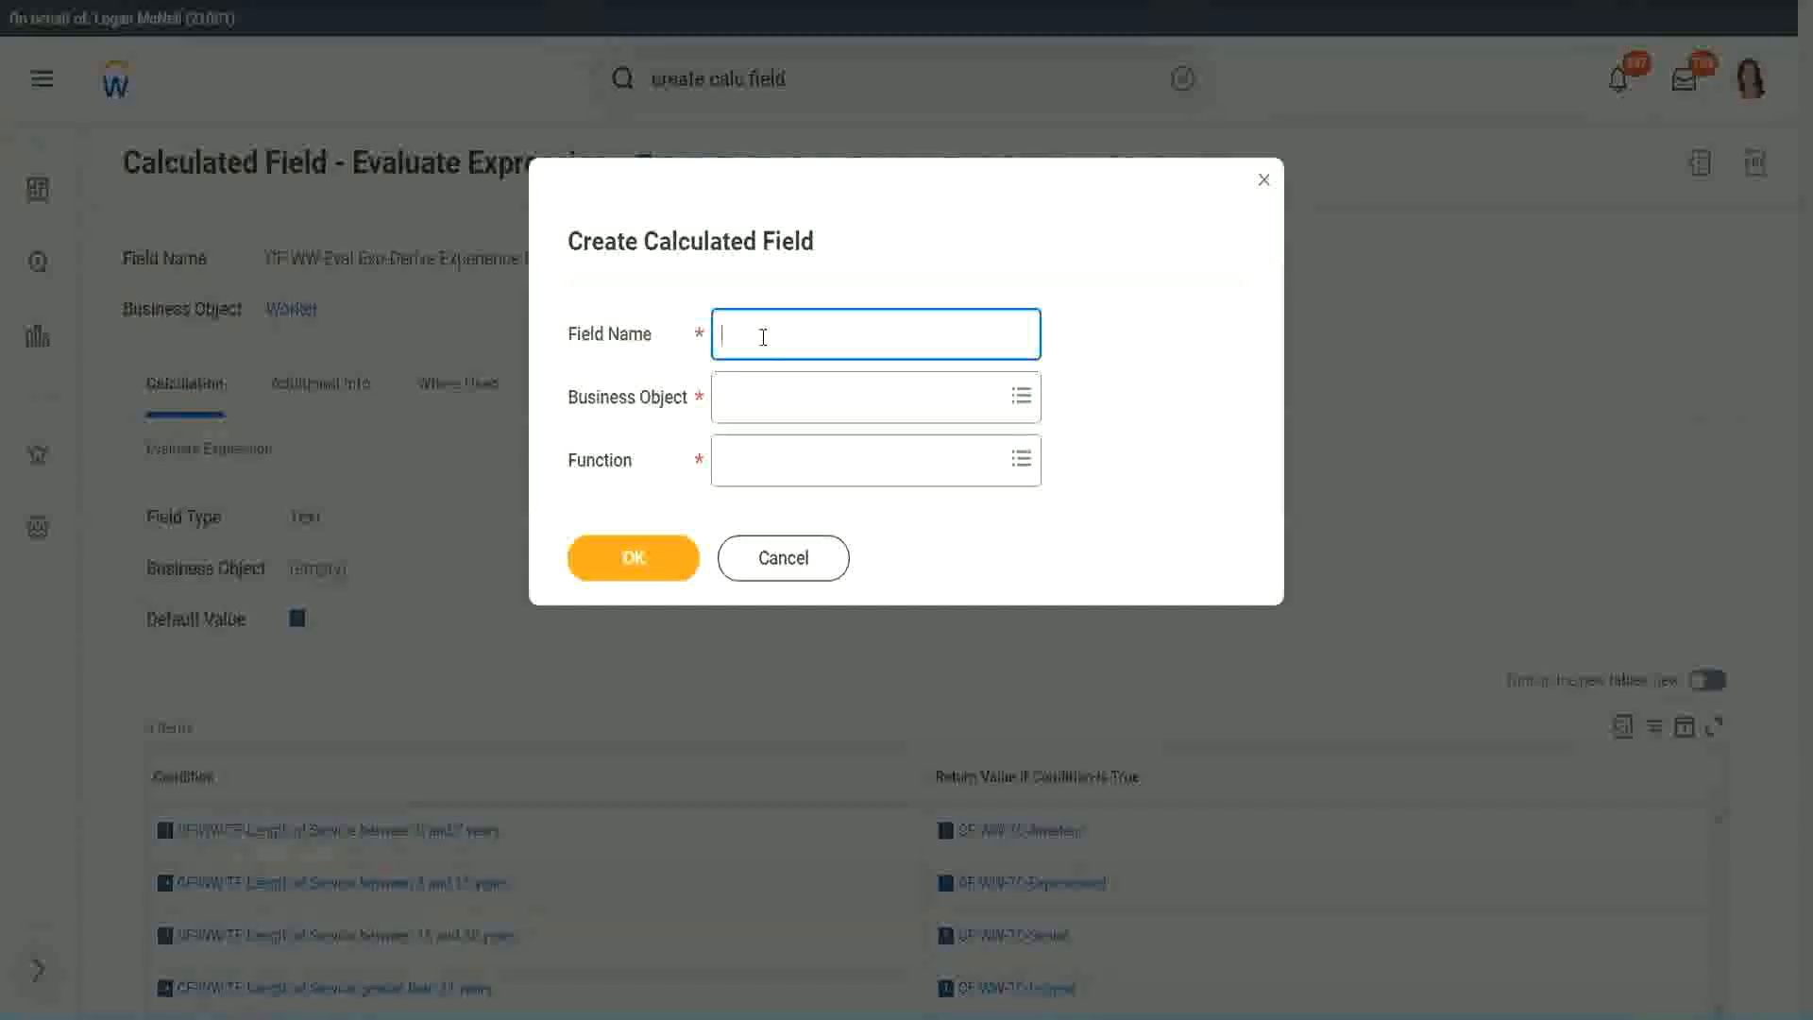
{"action": "type", "text": "CF-WW-LRB-Identi"}
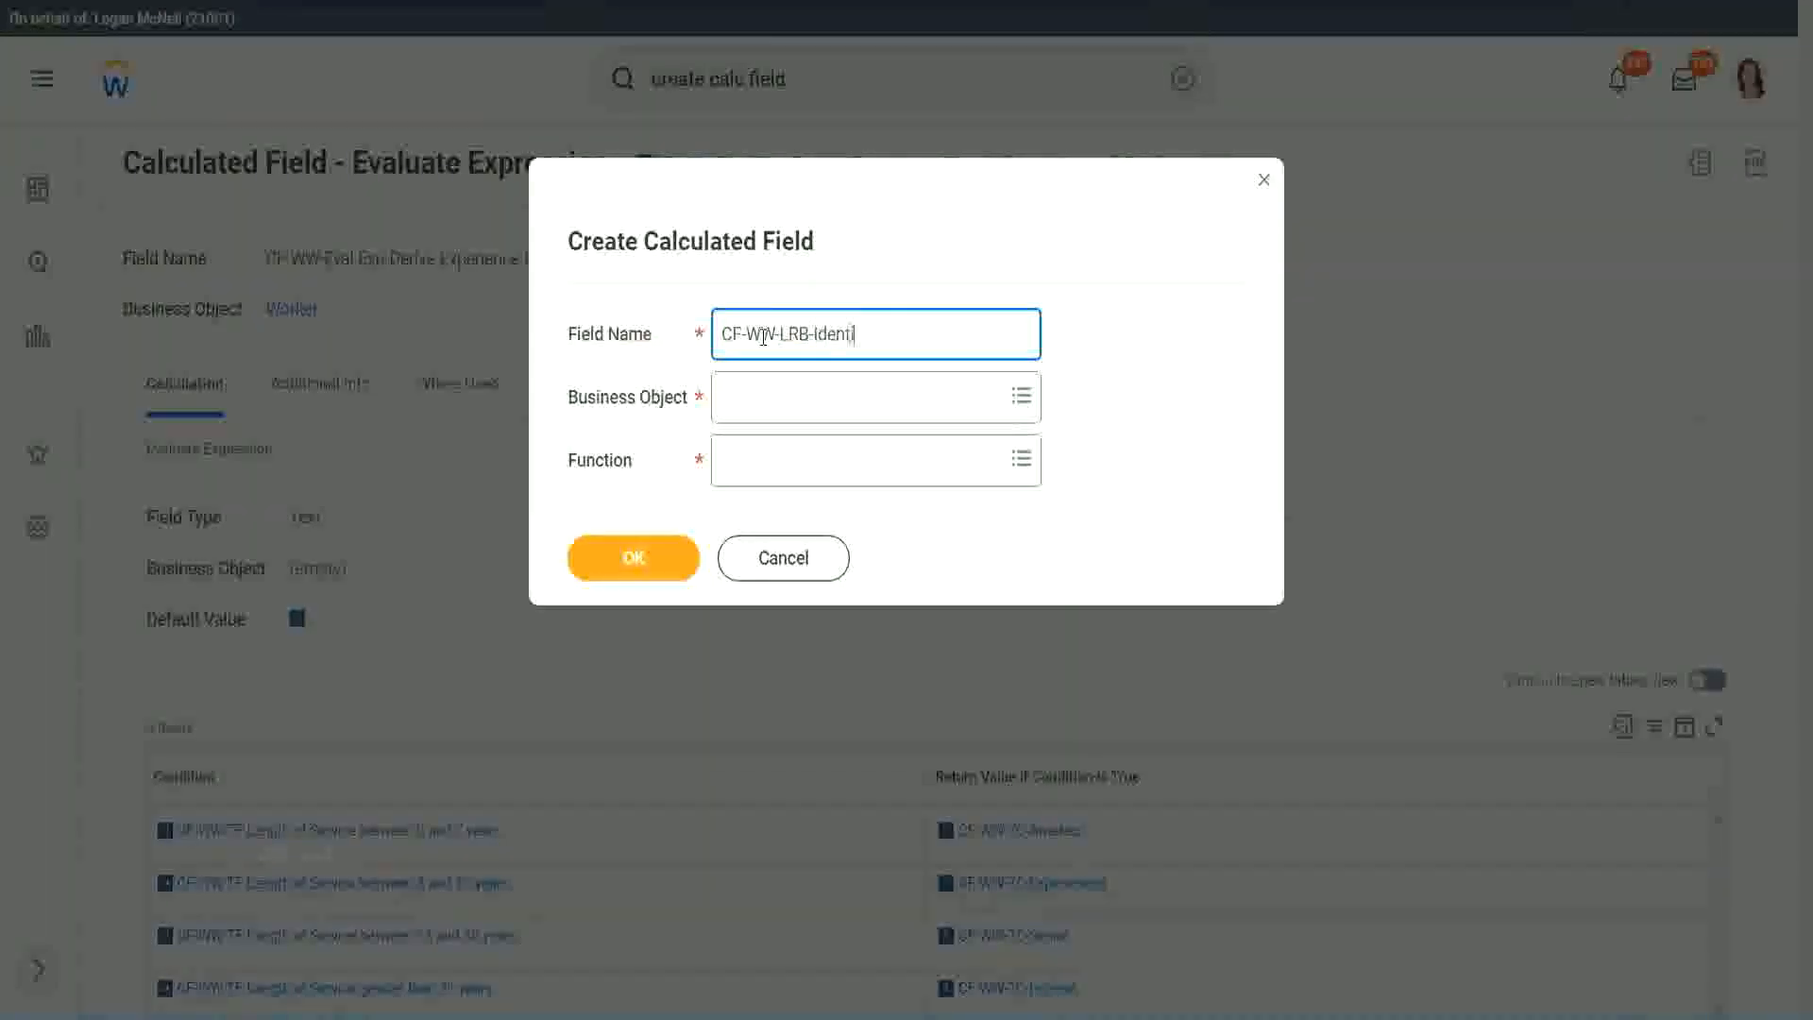
{"action": "type", "text": "fy Exeperience Bands from"}
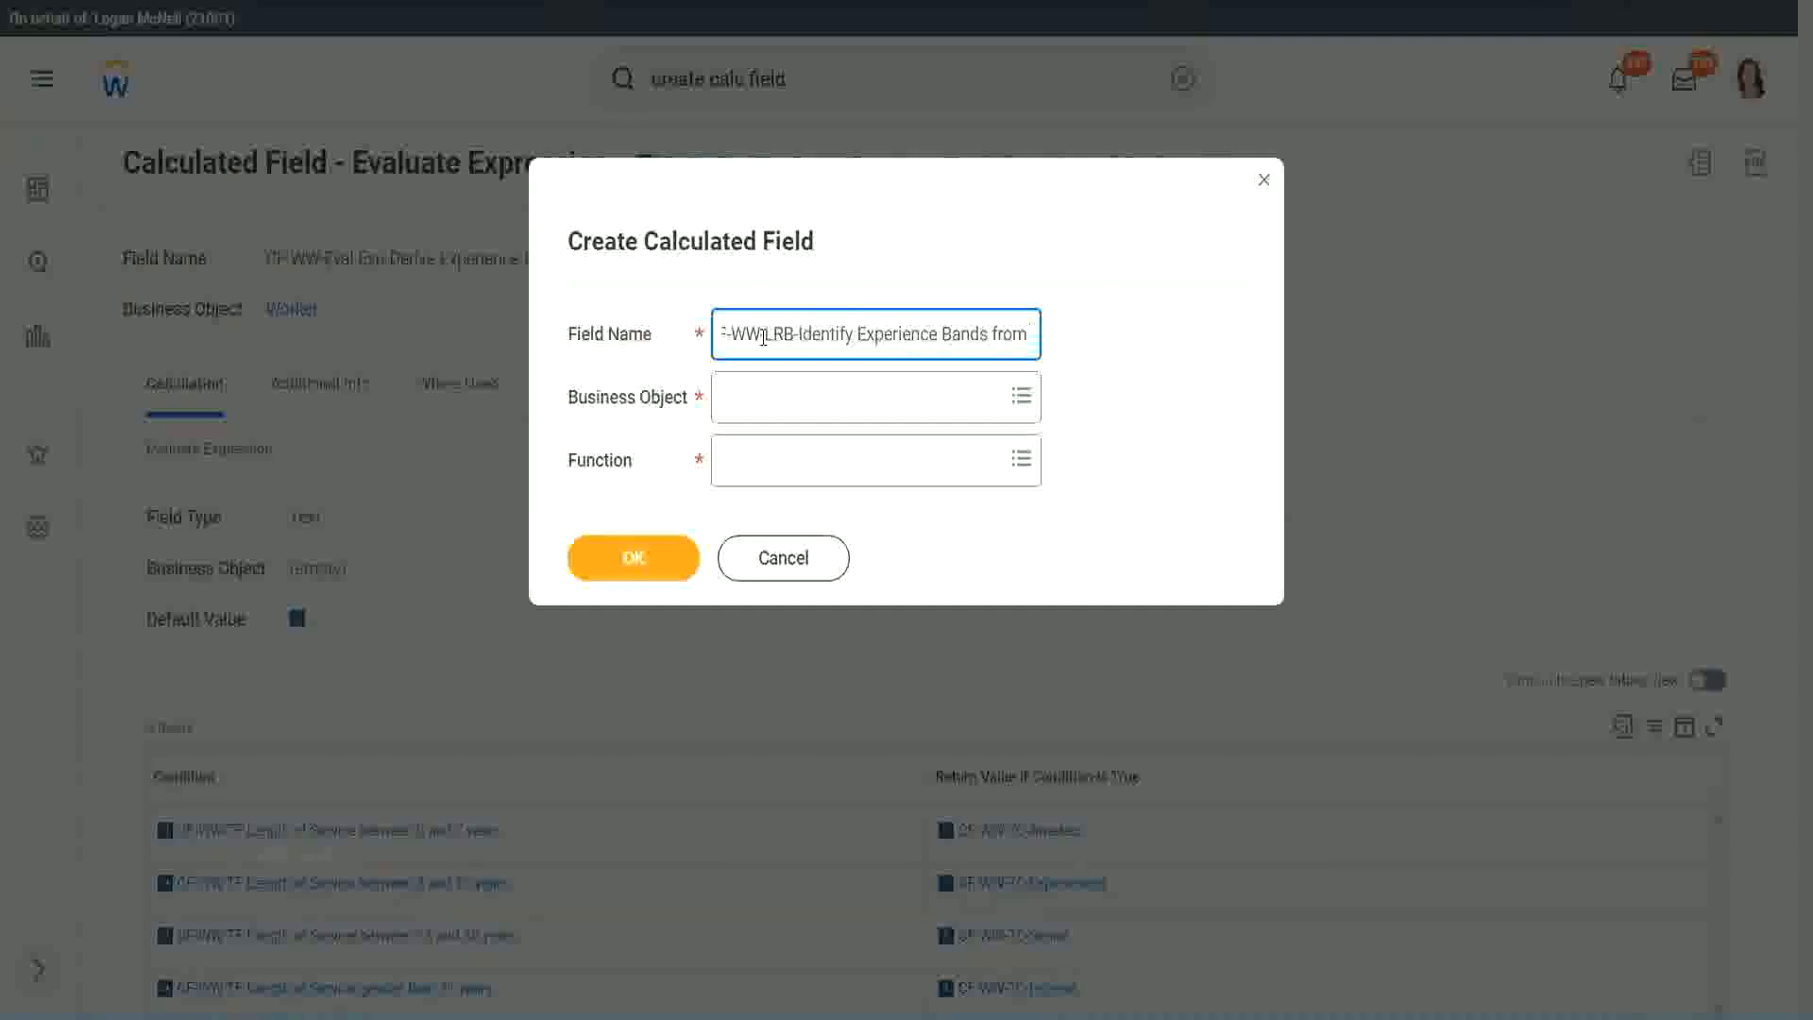
{"action": "type", "text": " years of Service"}
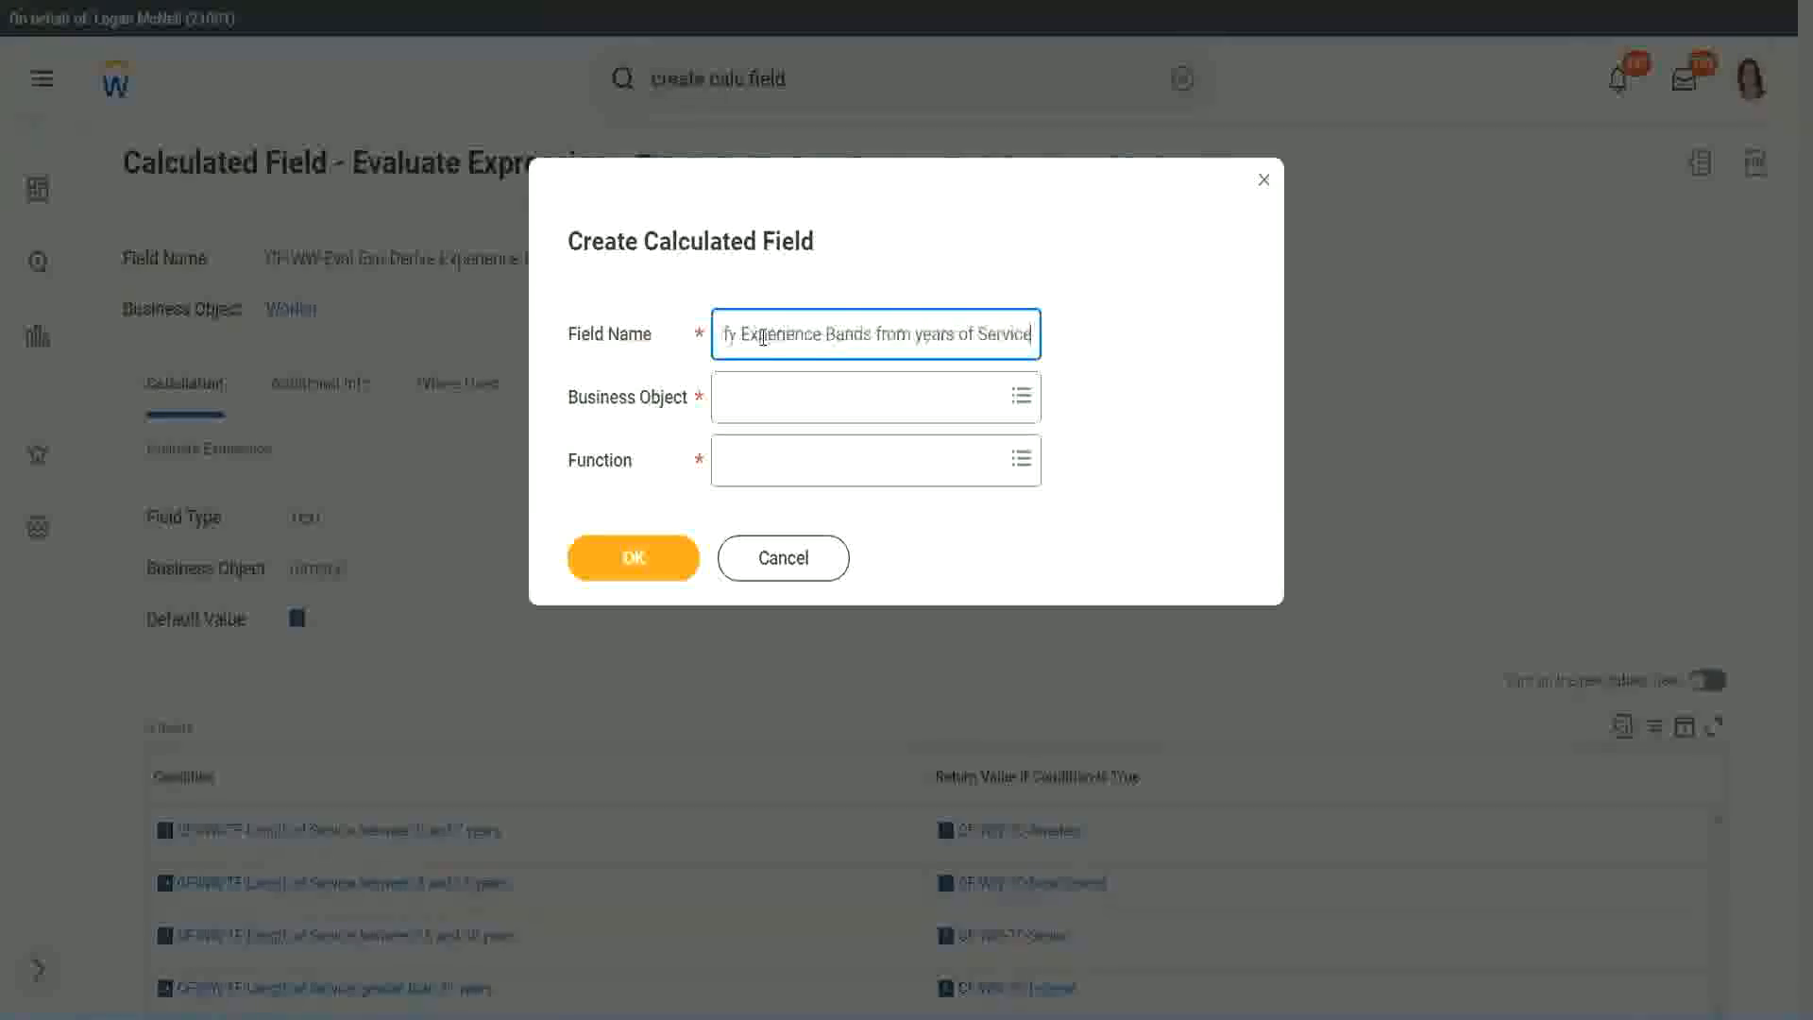
Set the new calculated field's business object to Worker.
{"action": "key", "text": "Tab"}
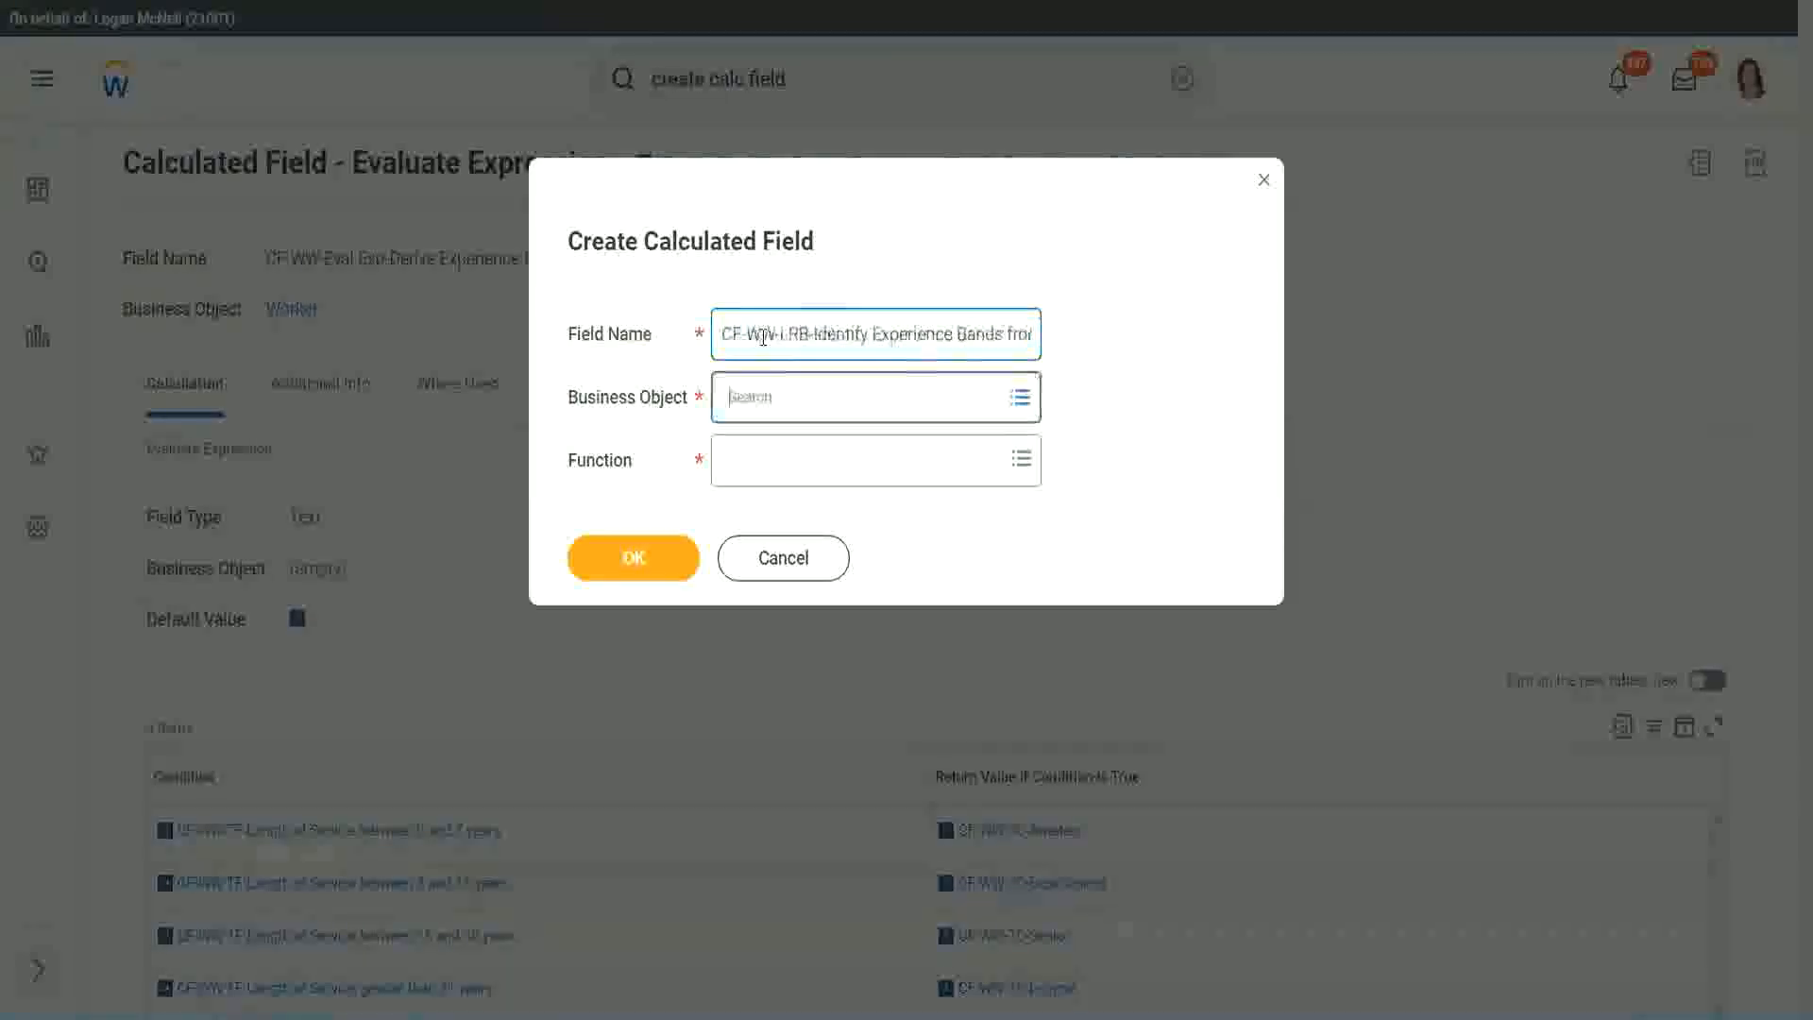
{"action": "type", "text": "wor"}
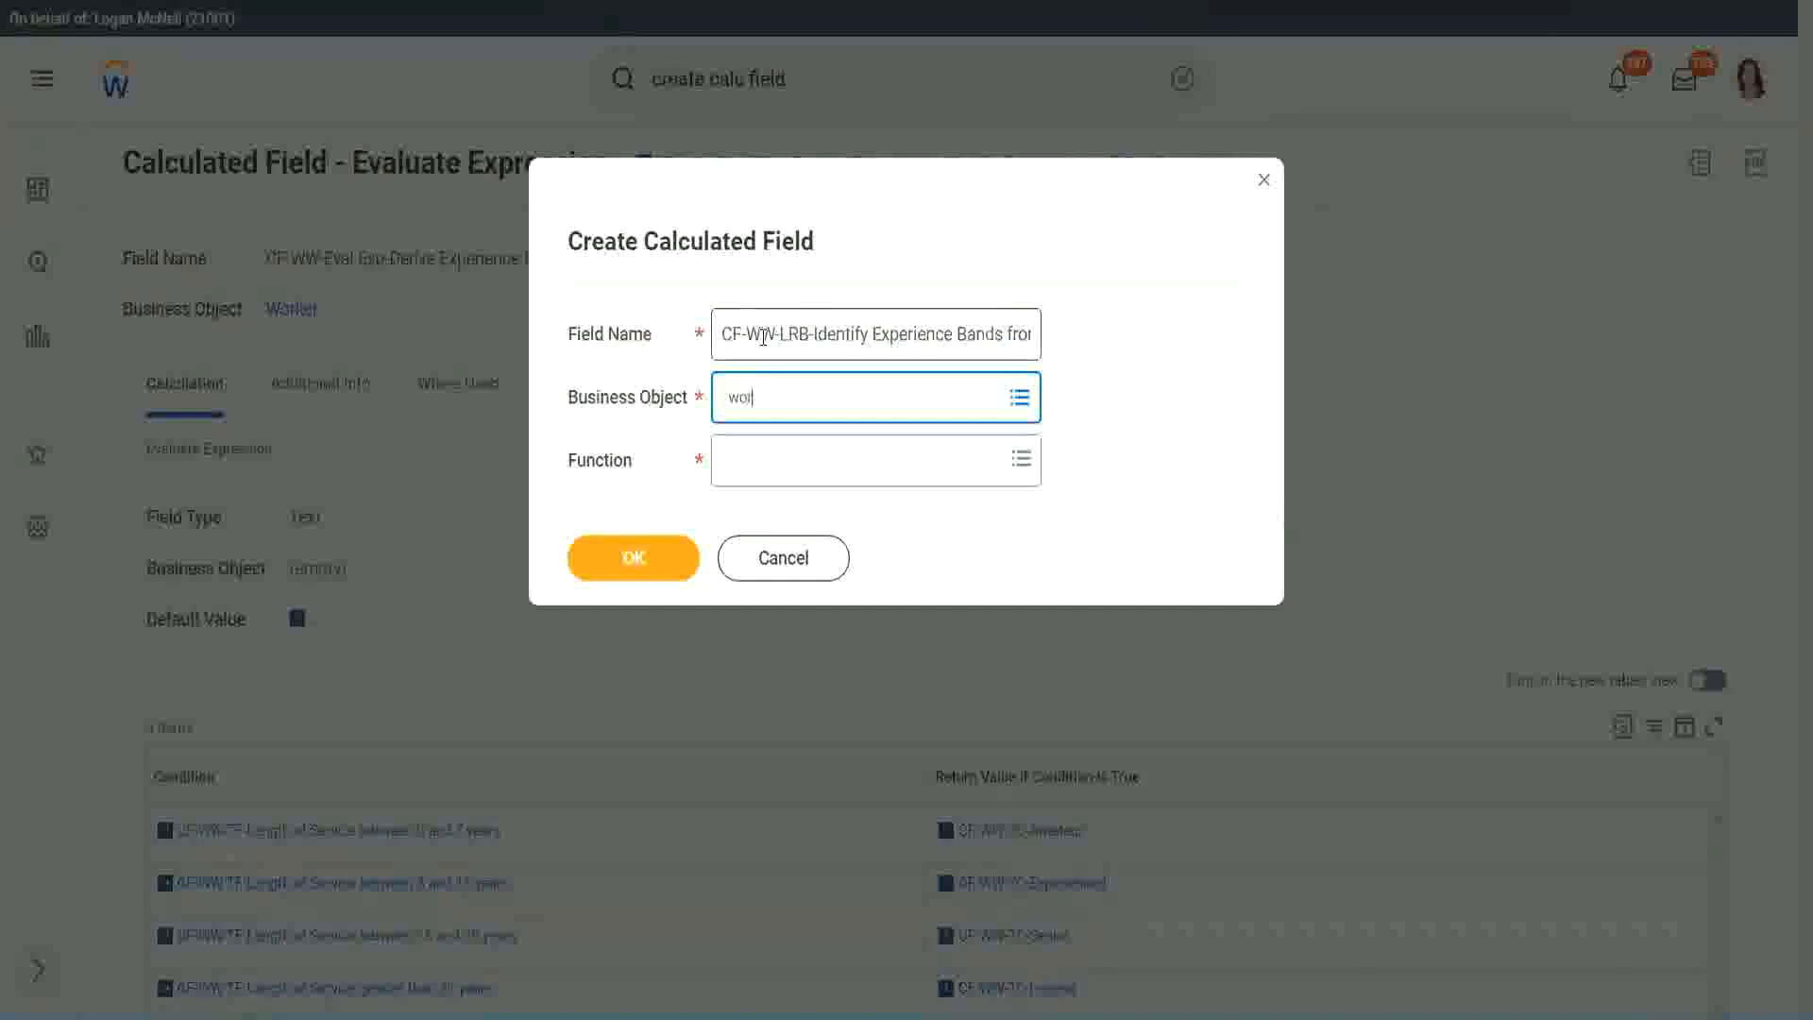
{"action": "type", "text": "ker"}
{"action": "key", "text": "Return"}
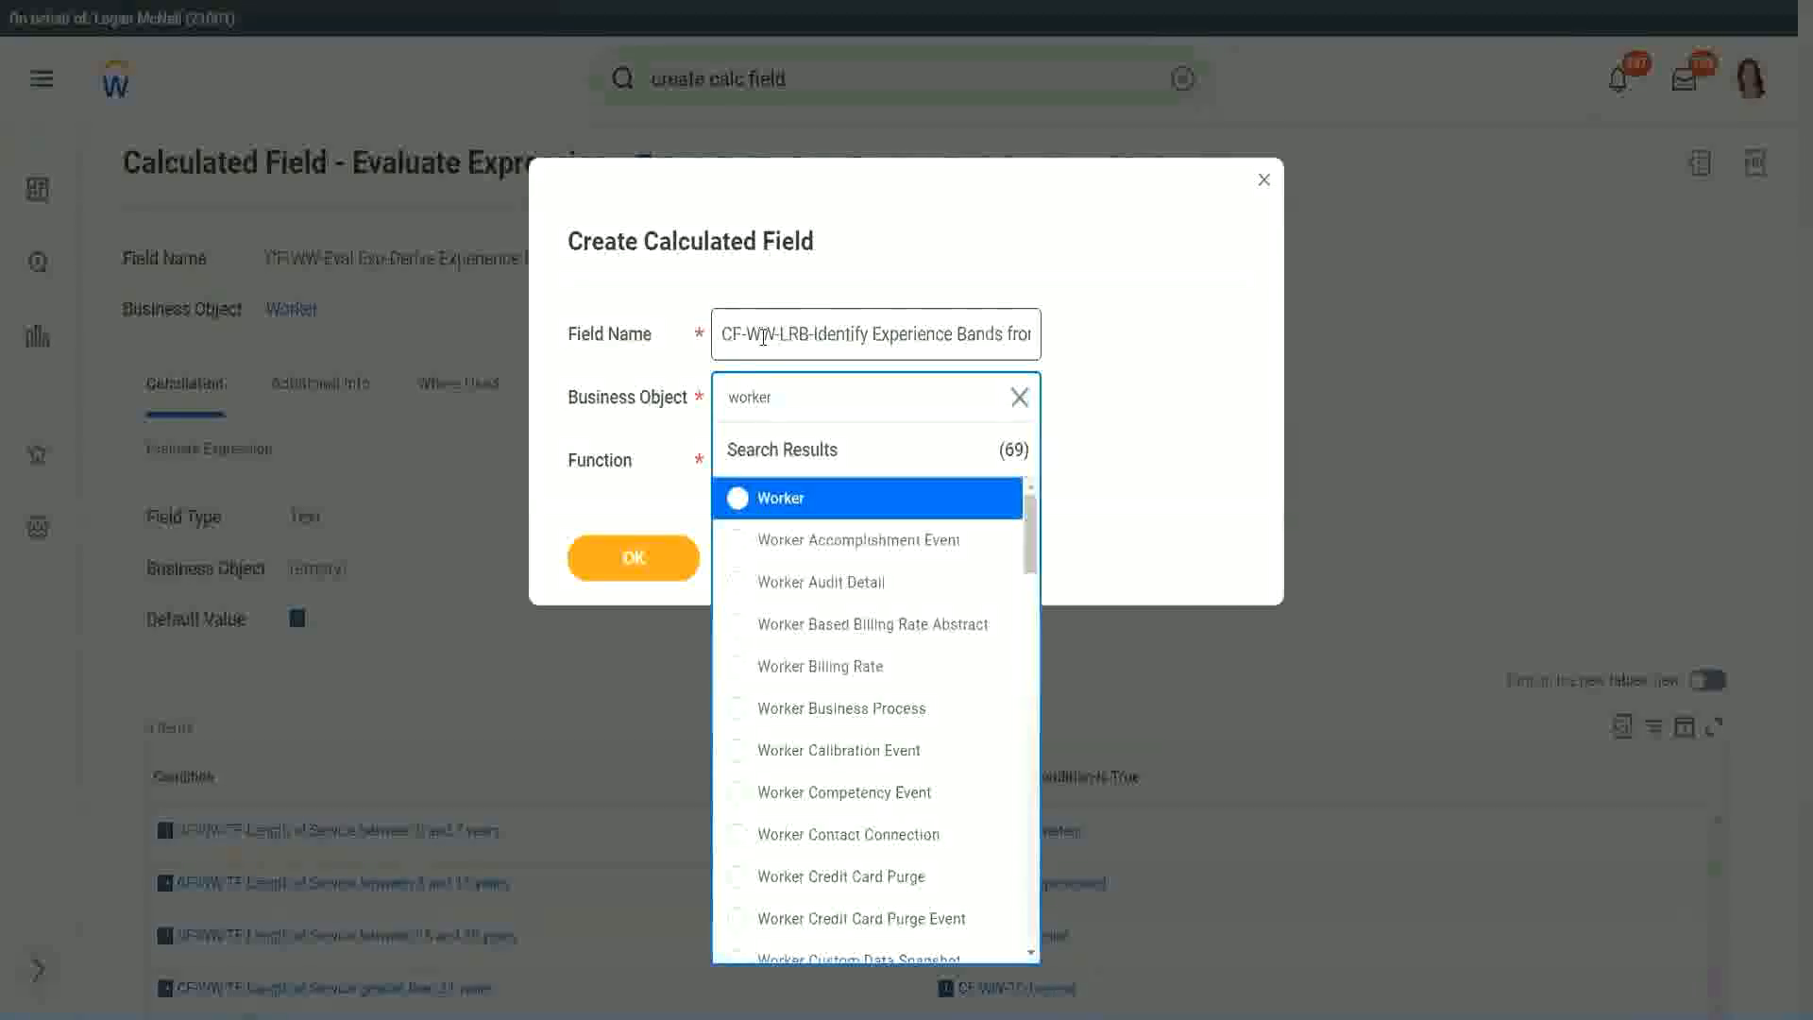
{"action": "key", "text": "Return"}
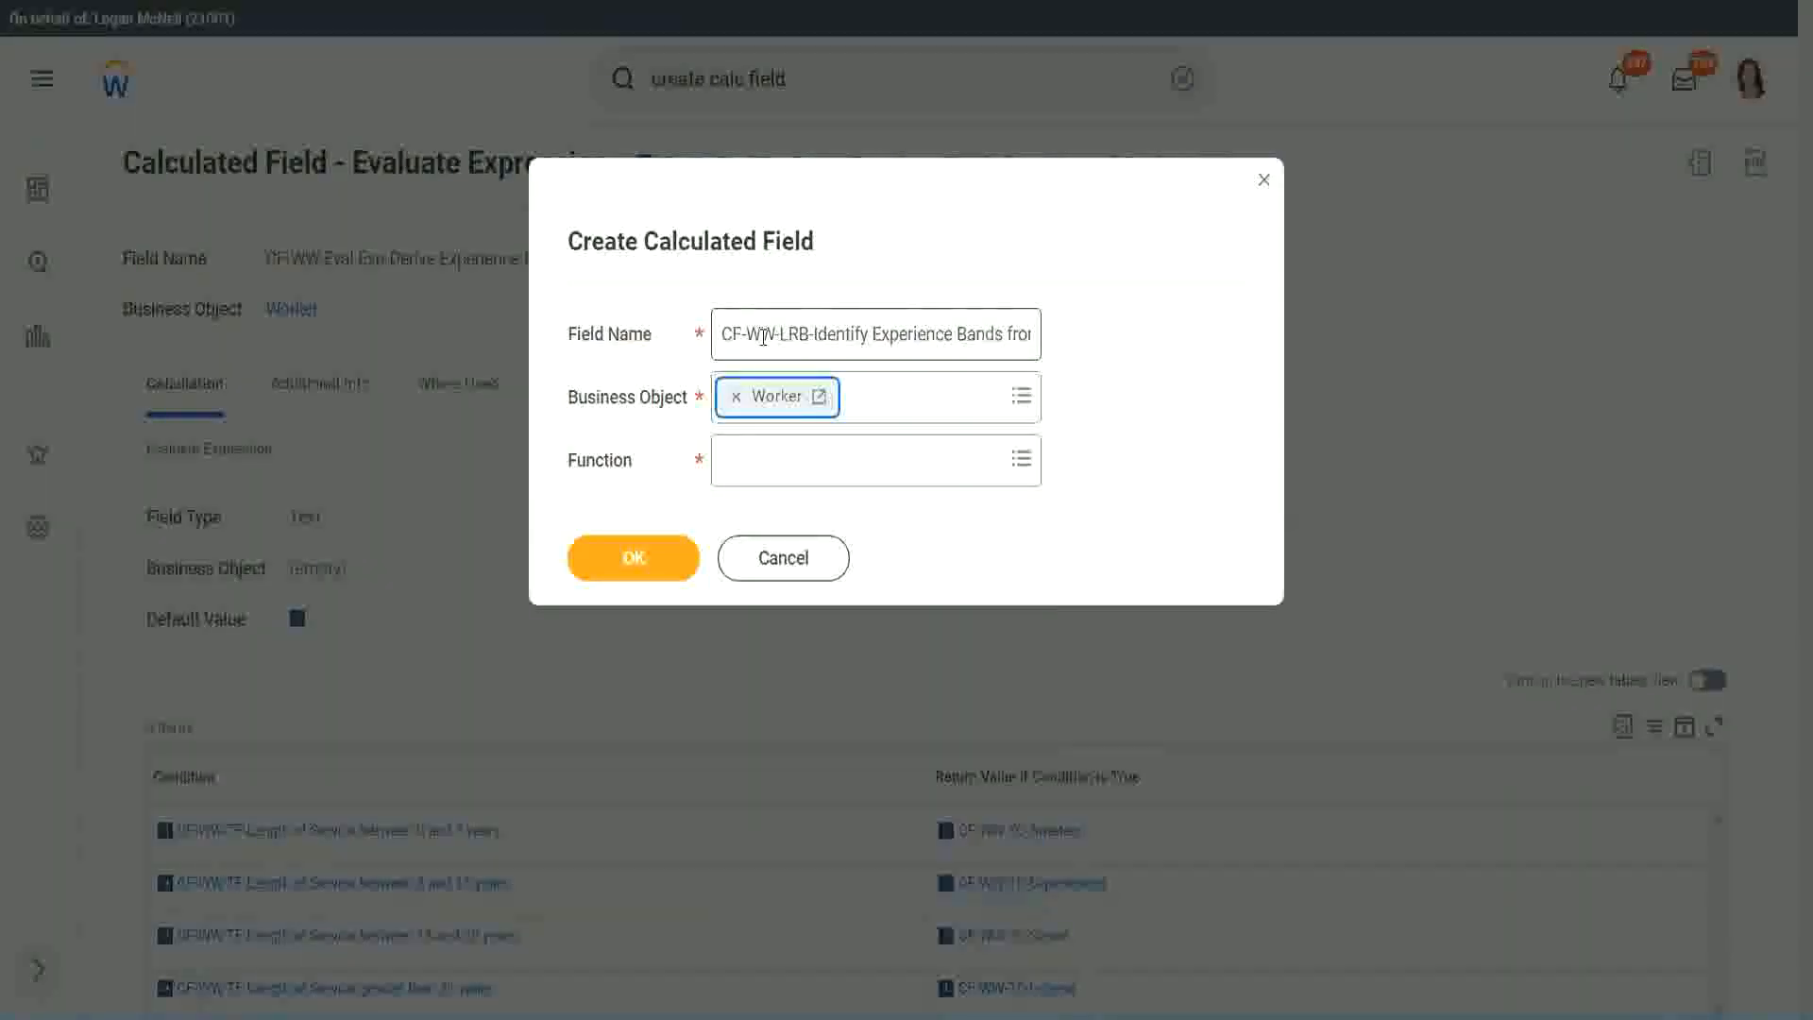
Choose Lookup Range Band as the function and continue to the calculated field's definition.
{"action": "key", "text": "Tab"}
{"action": "type", "text": "lrb"}
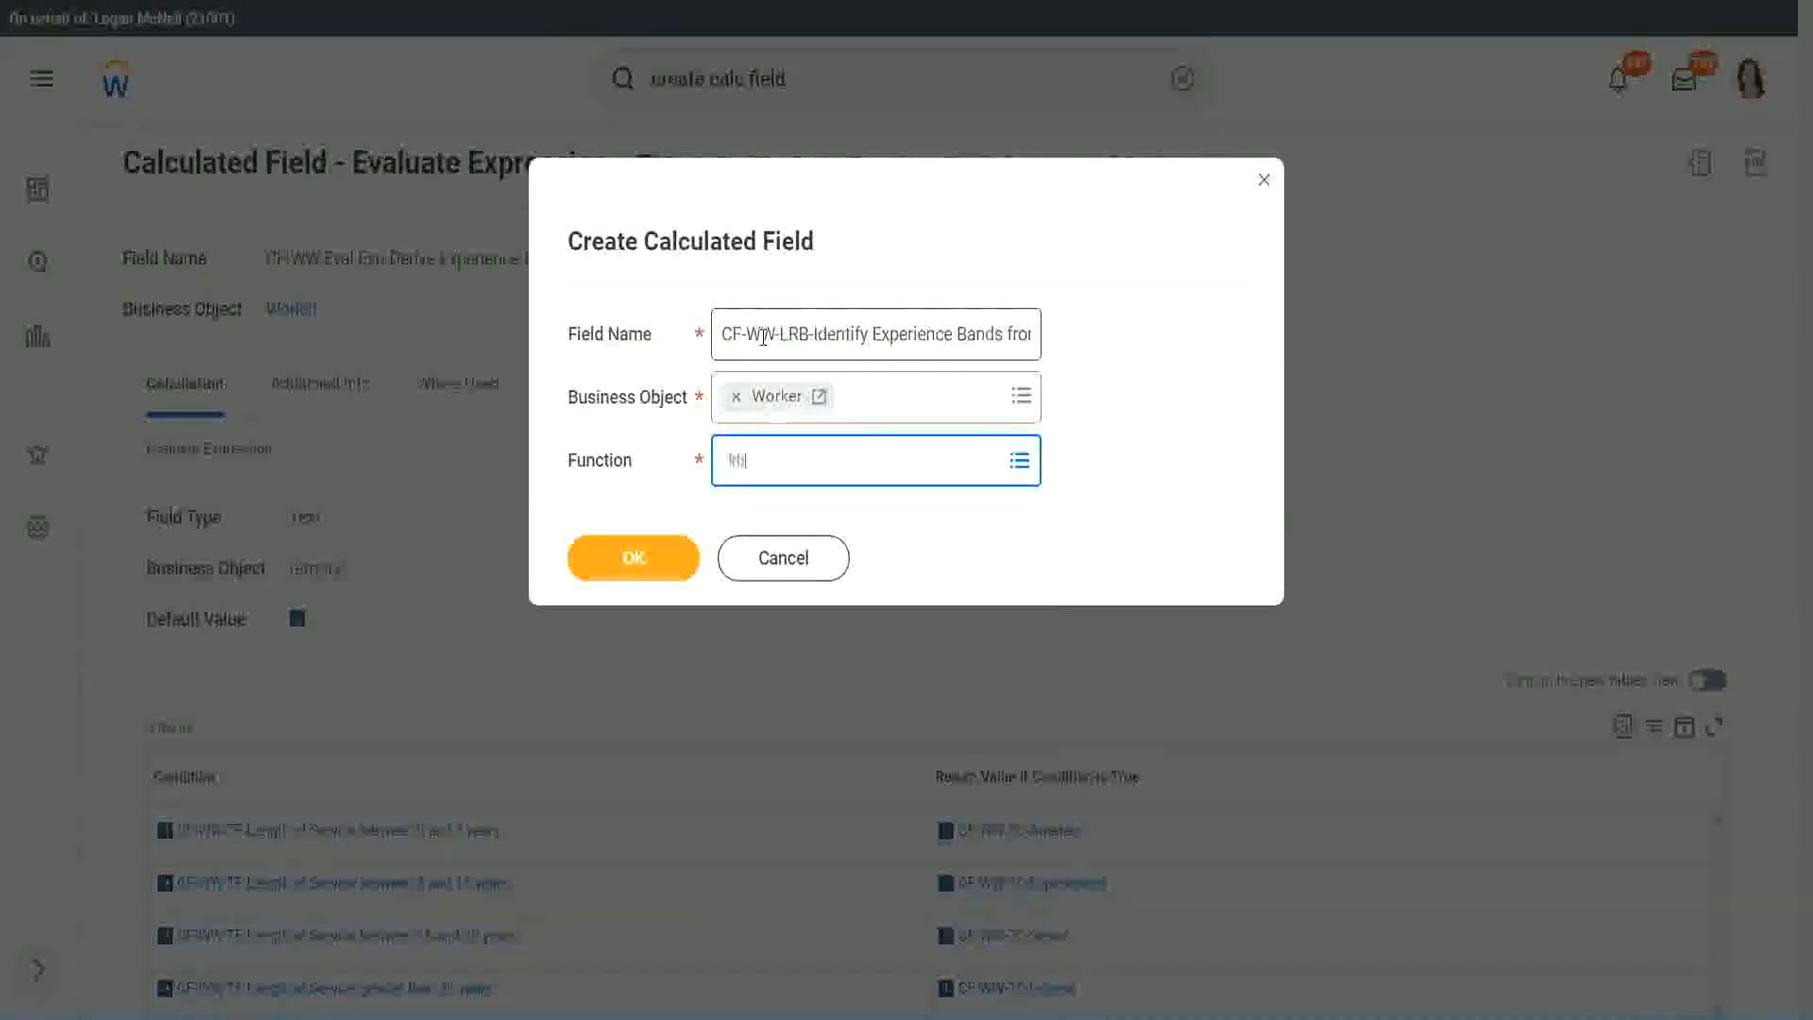
{"action": "key", "text": "Return"}
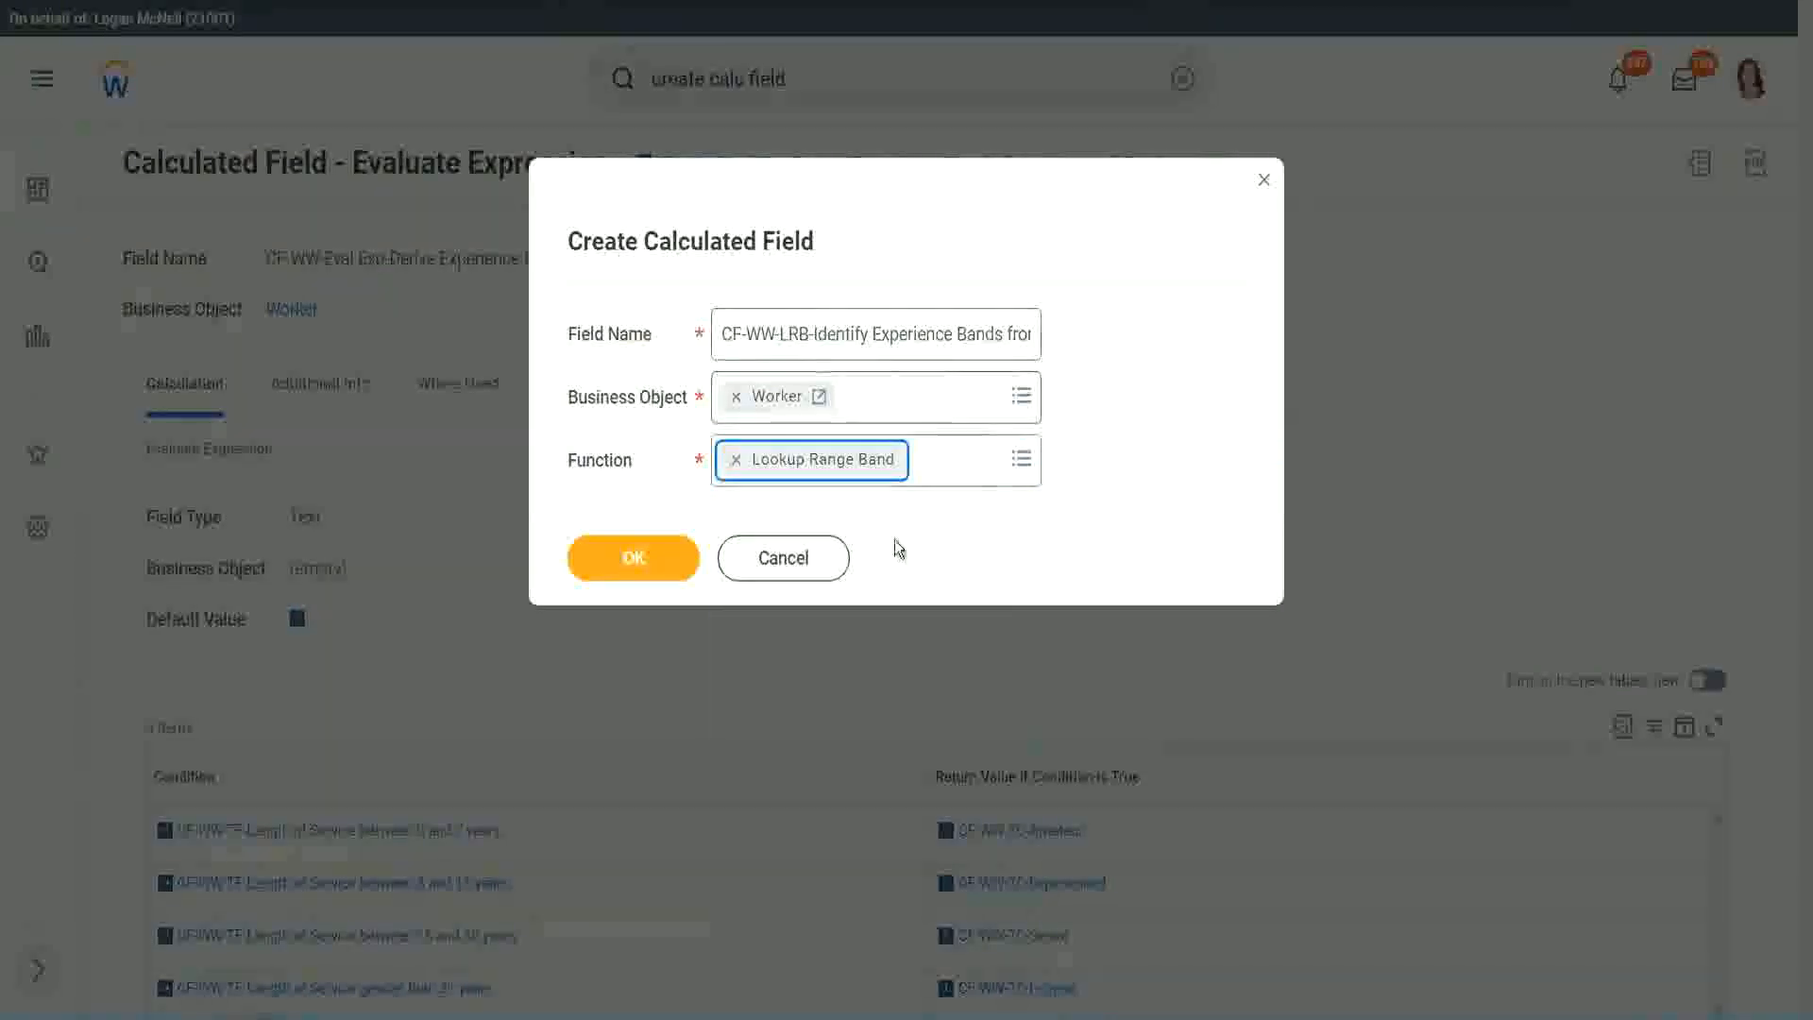
{"action": "left_click", "coordinate": [647, 567]}
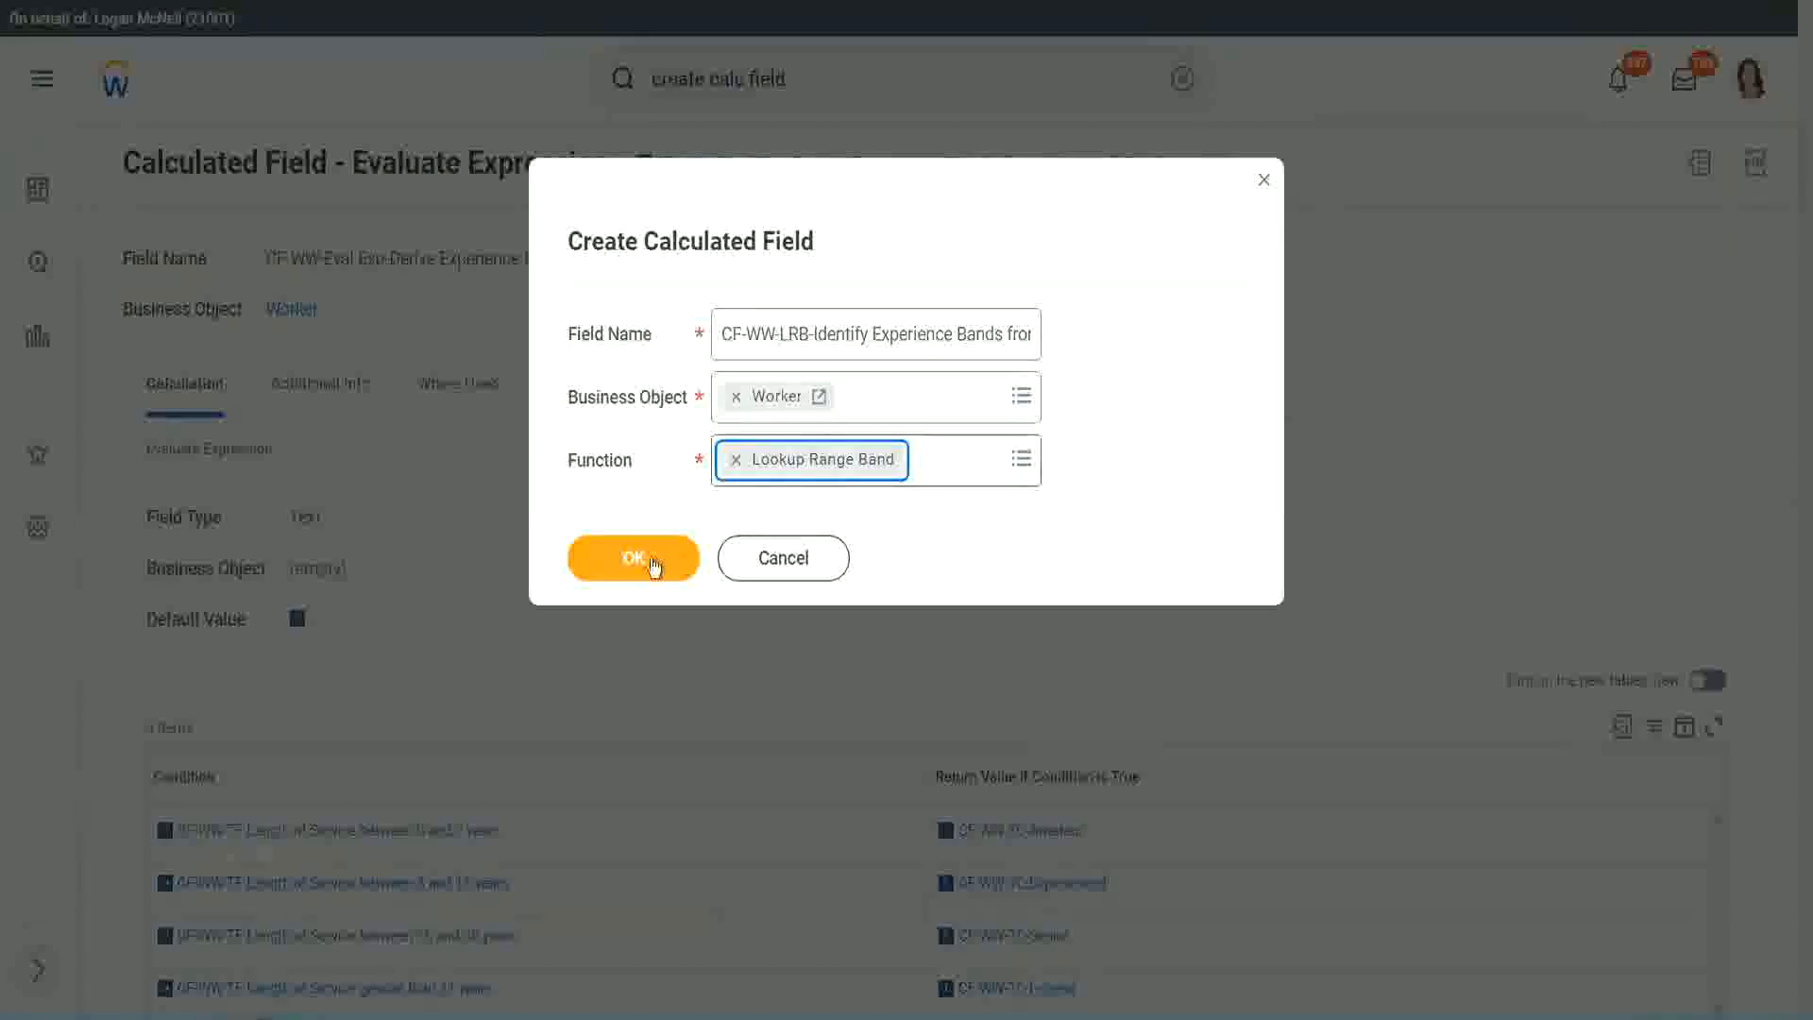
{"action": "left_click", "coordinate": [648, 559]}
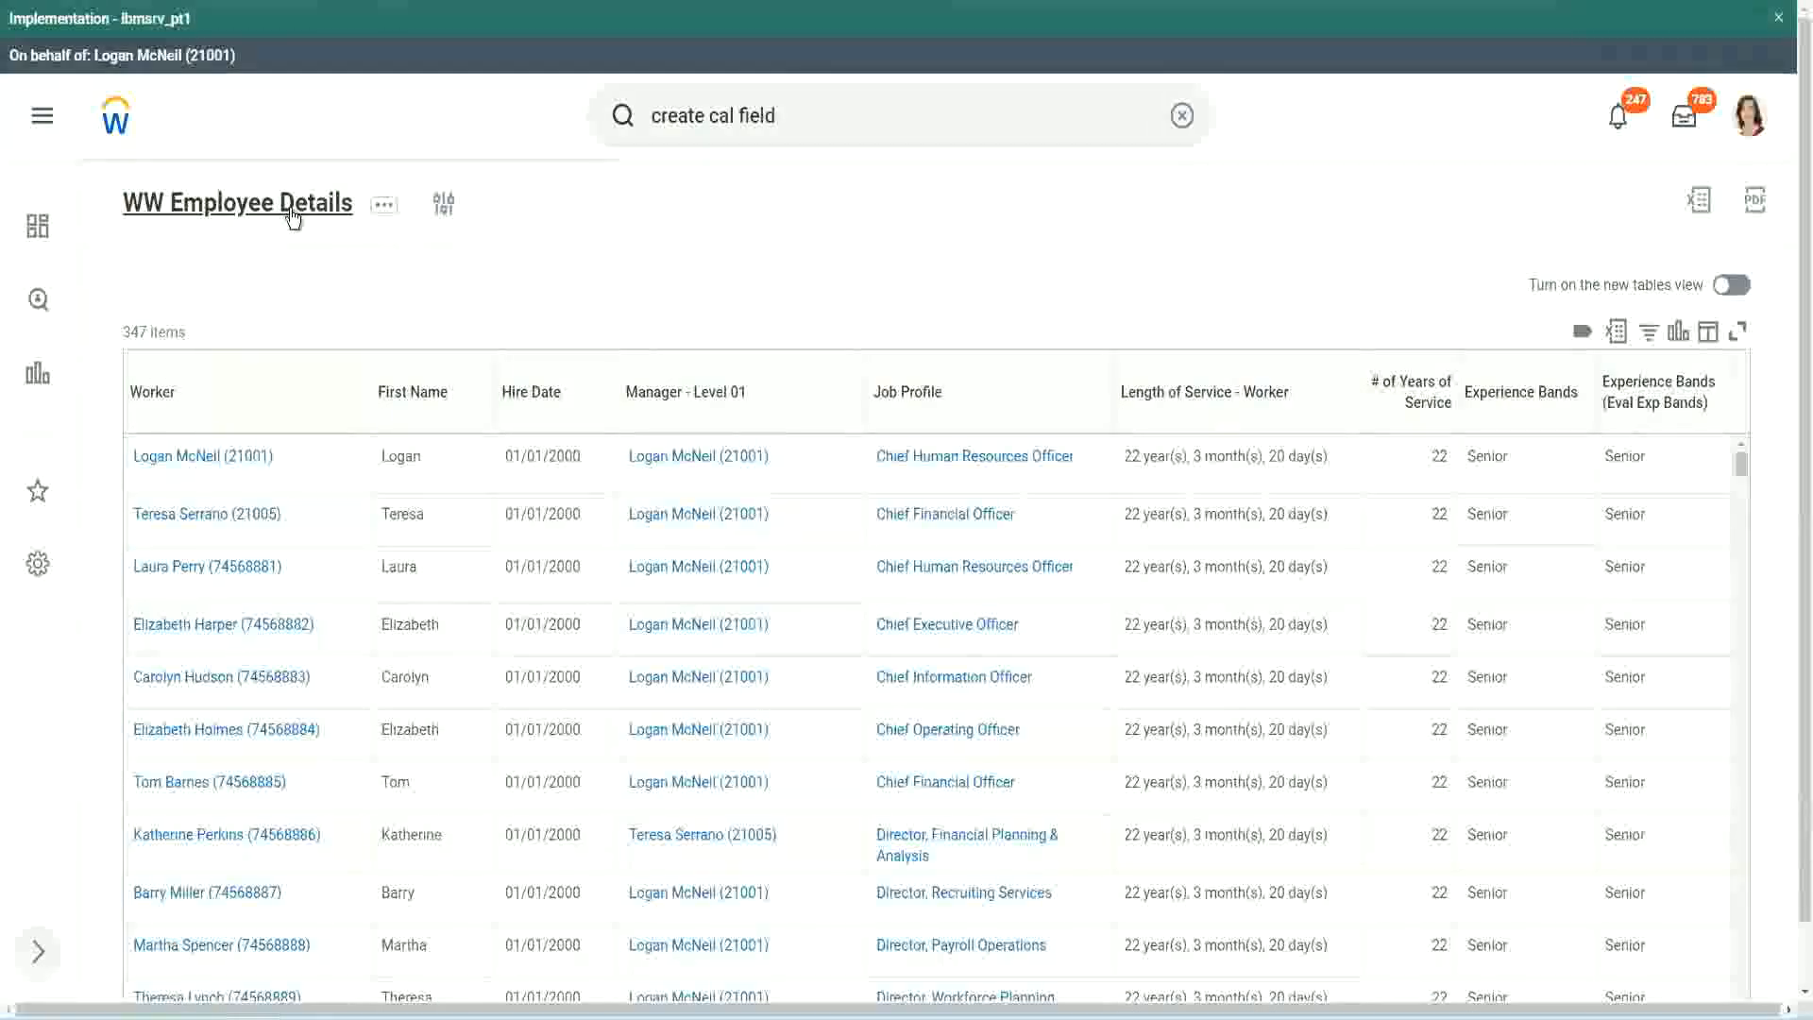
Open the WW Employee Details report definition and copy the name of the CF-WW-Convert Text To Number-Number of Years from Length of Service field.
{"action": "left_click", "coordinate": [290, 211]}
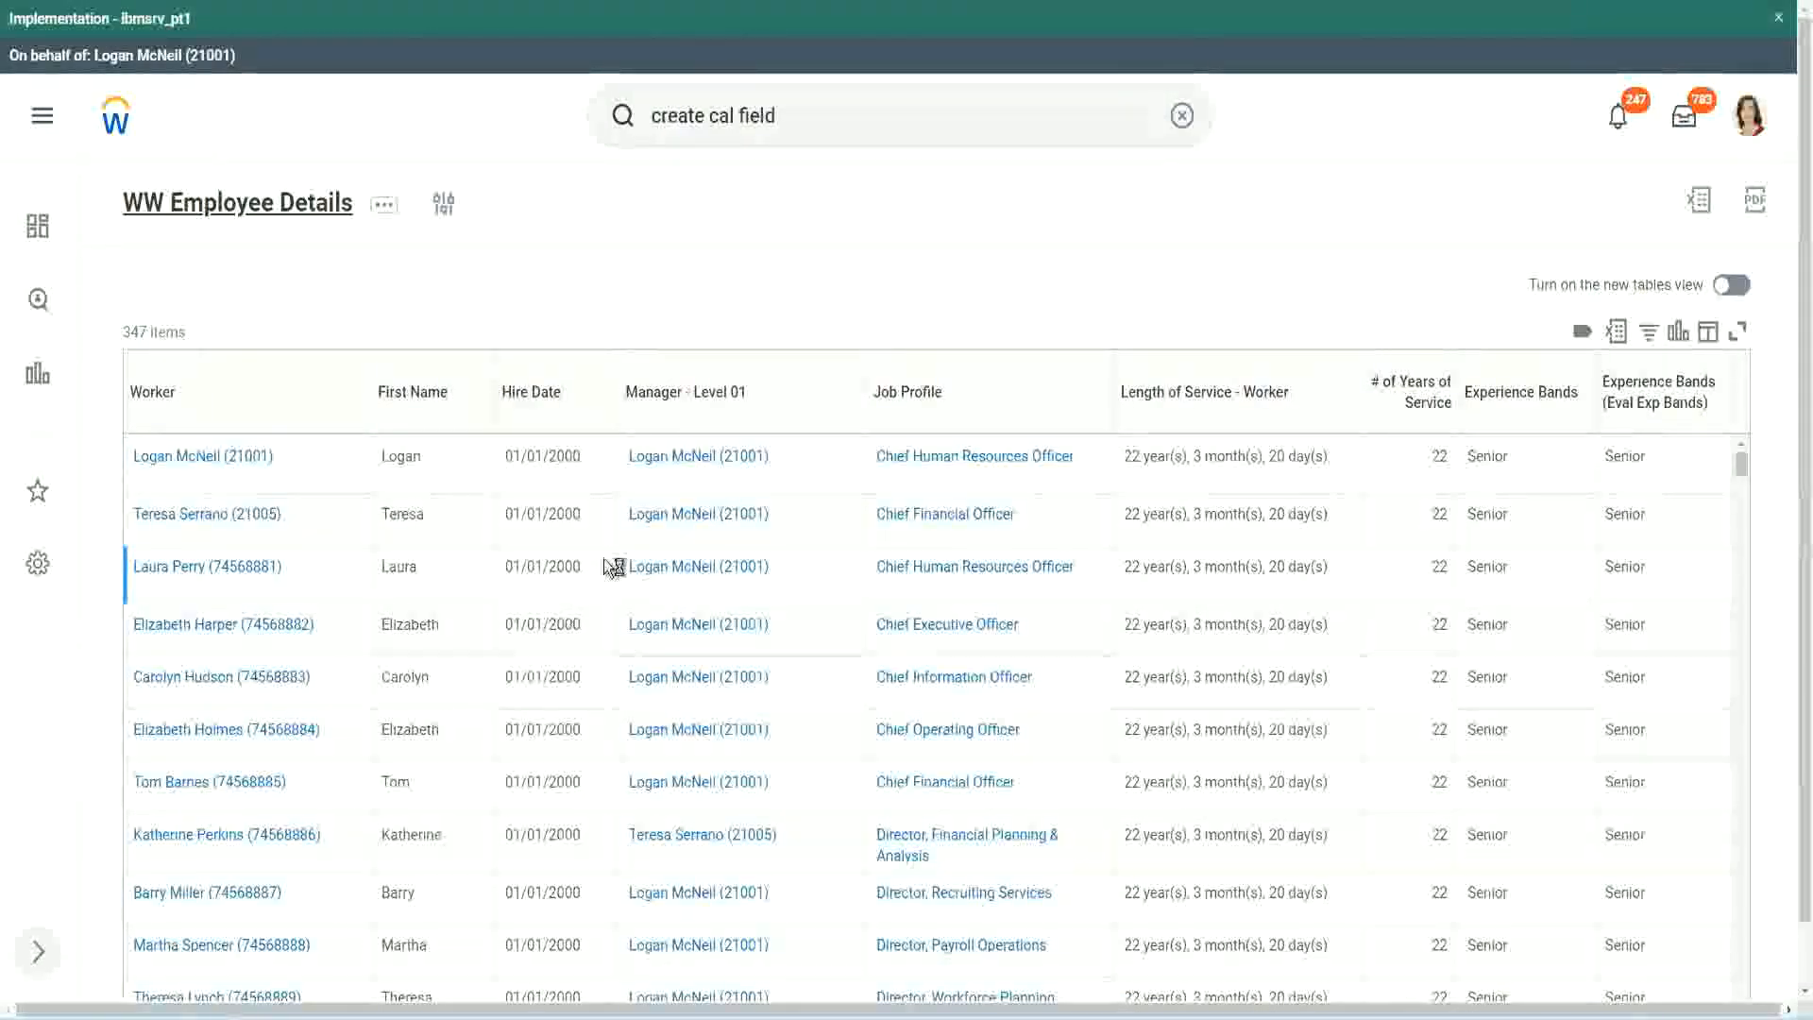
{"action": "scroll", "coordinate": [604, 619], "scroll_direction": "down", "scroll_amount": 5}
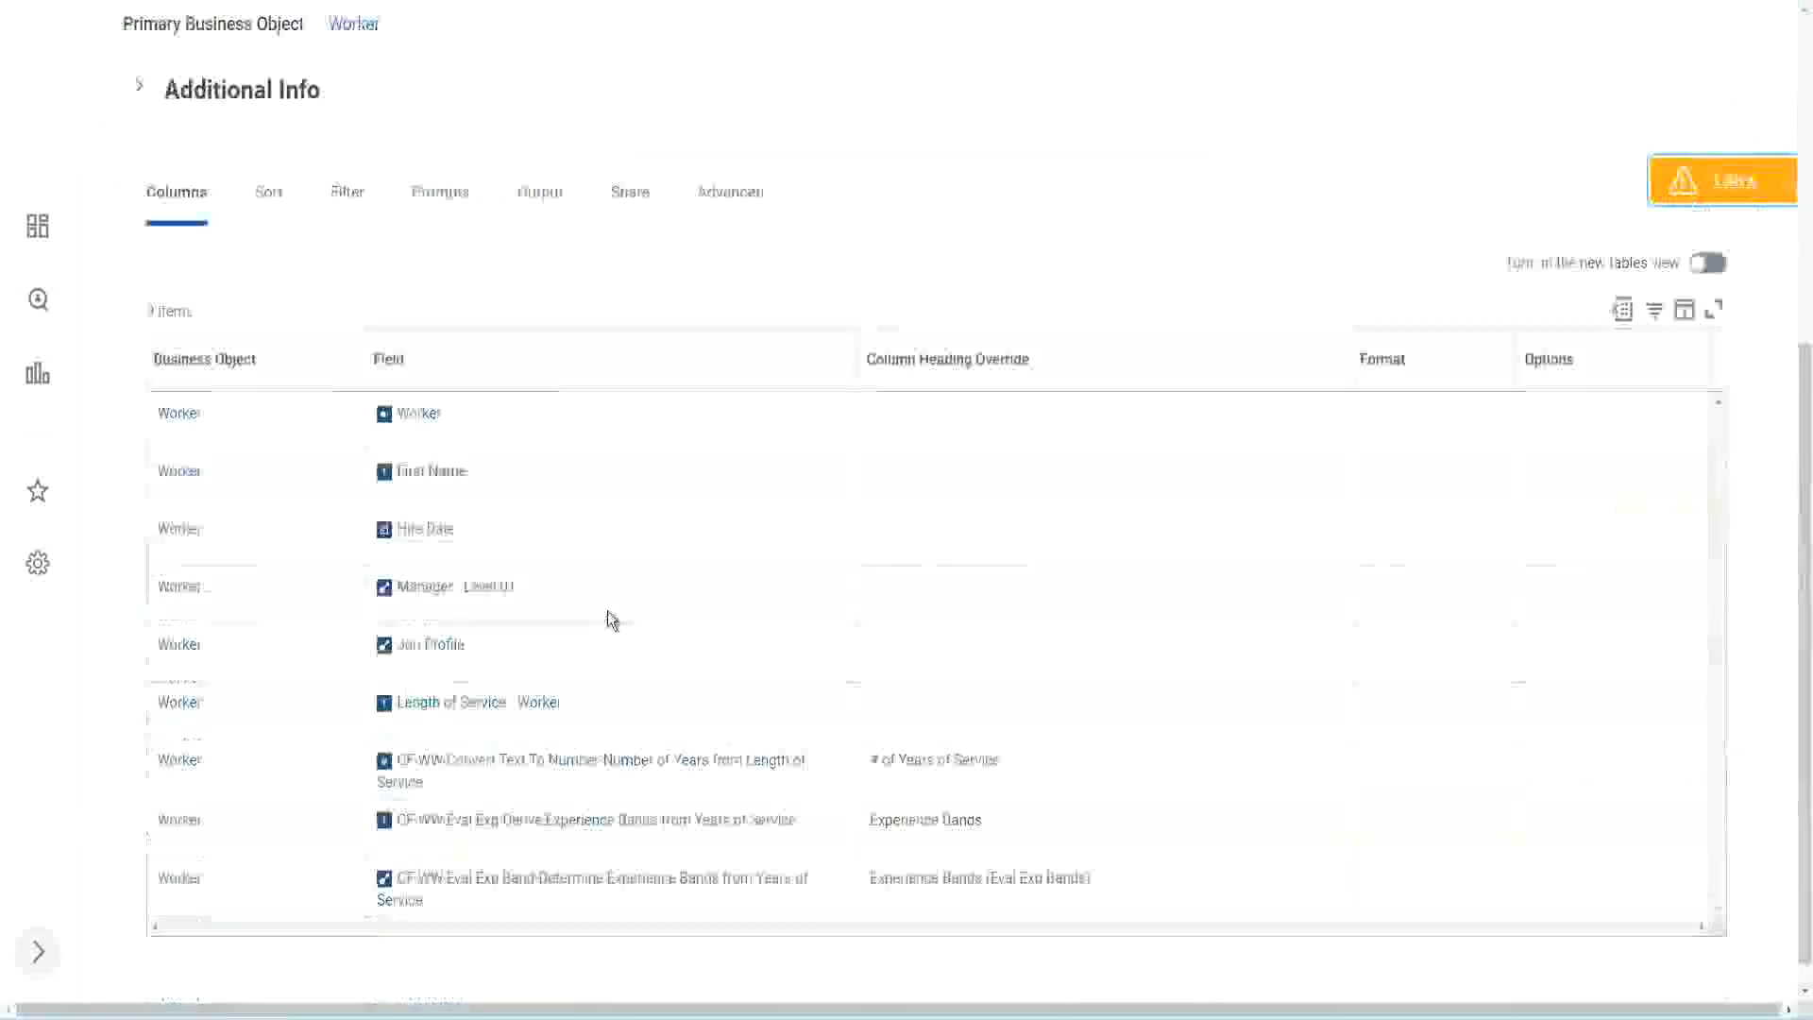
{"action": "right_click", "coordinate": [572, 738]}
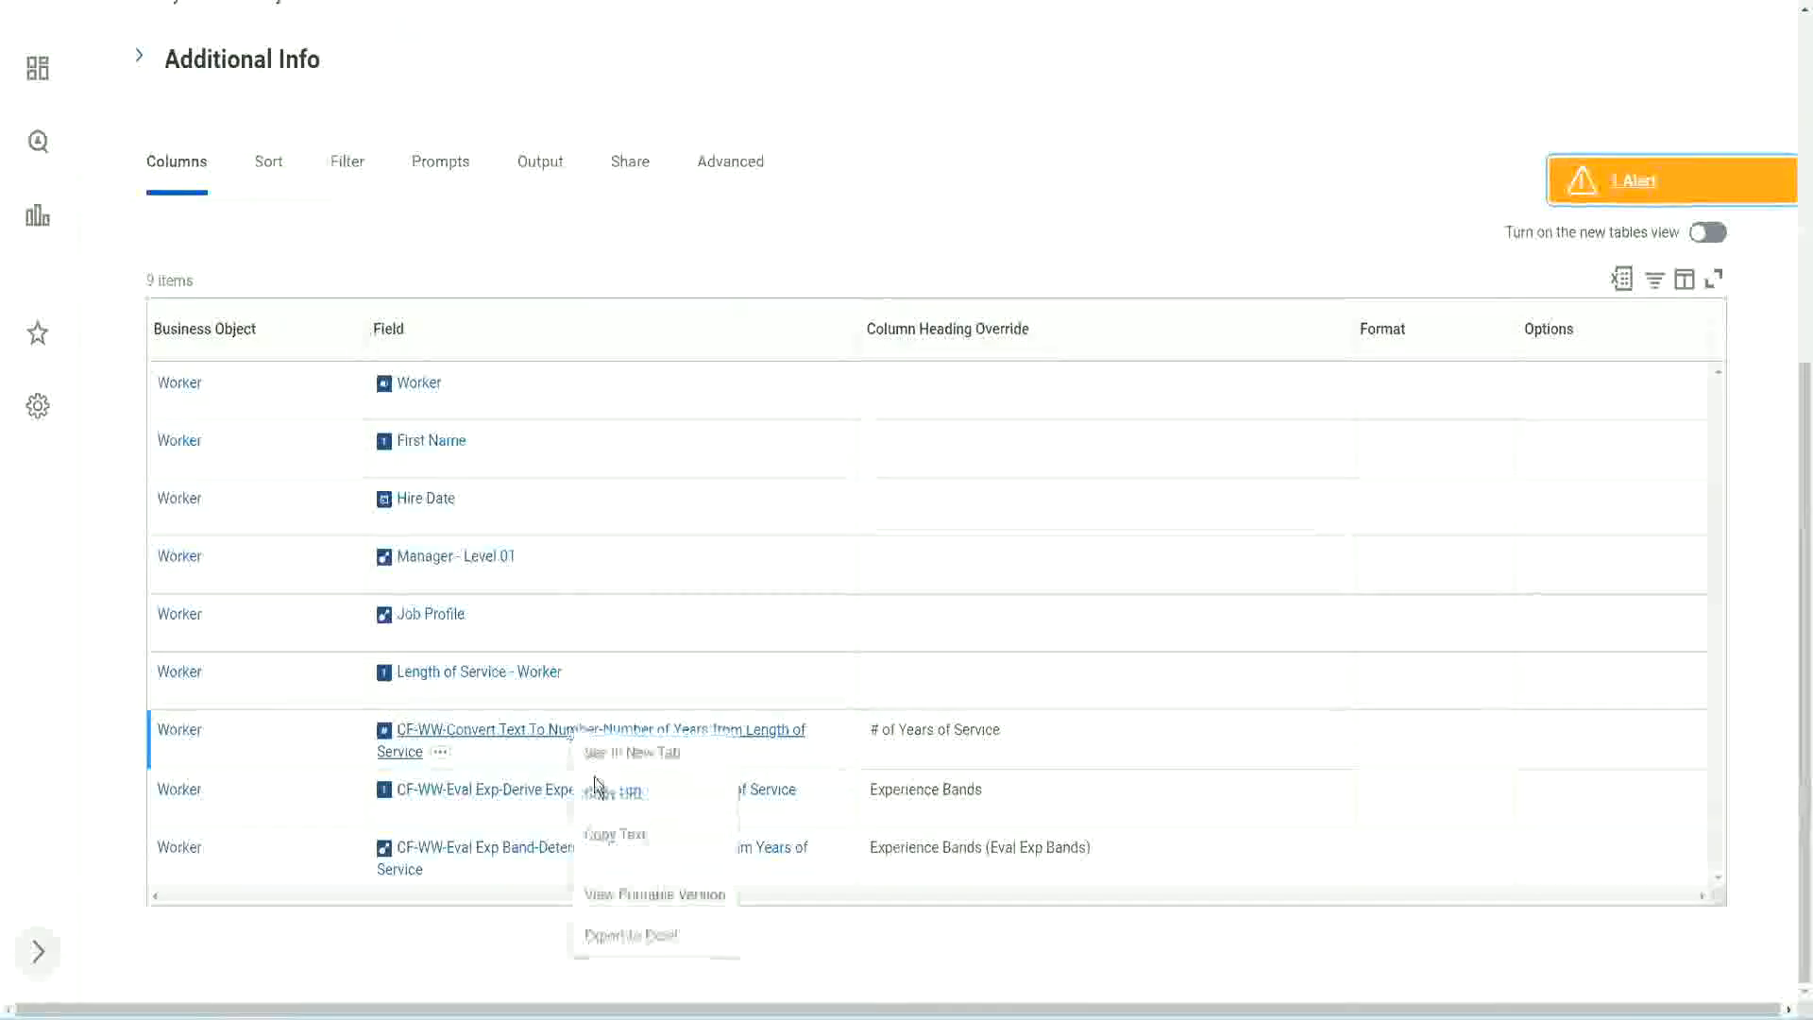
{"action": "left_click", "coordinate": [625, 840]}
Return to the Lookup Range Band definition and set its Source Field to CF-WW-Convert Text To Number-Number of Years from Length of Service.
{"action": "key", "text": "ctrl+Tab"}
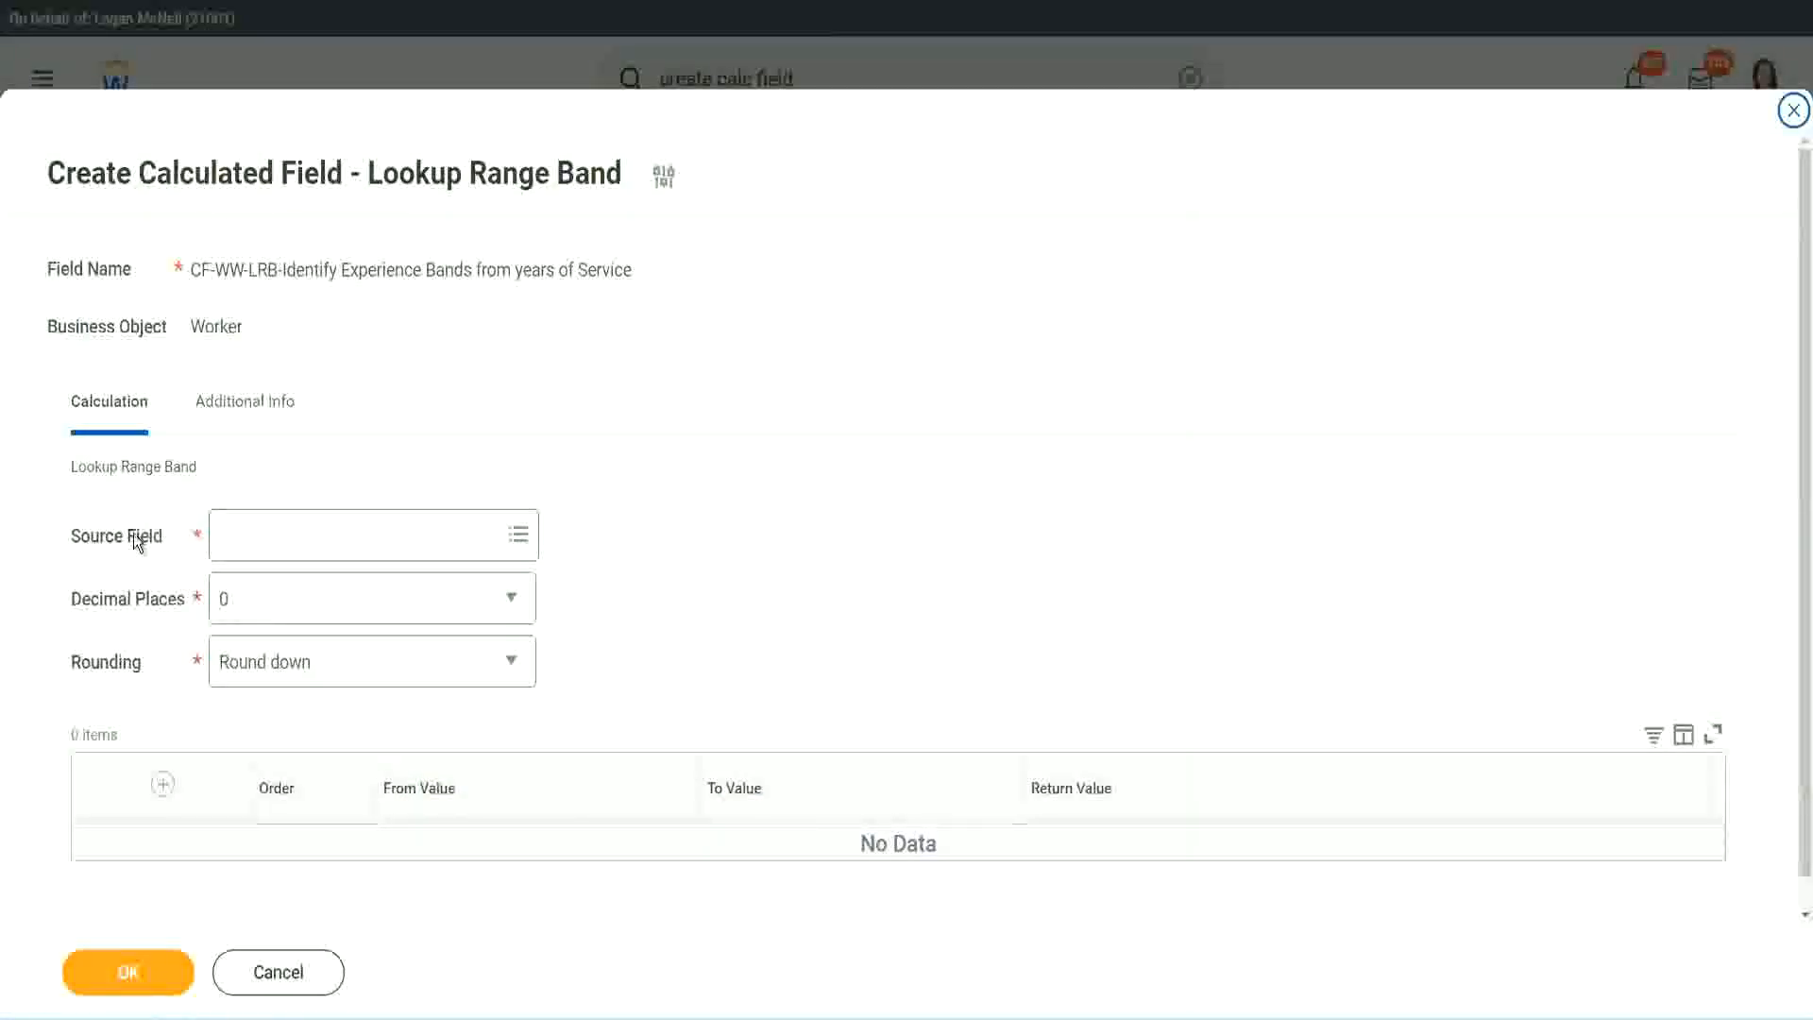
{"action": "left_click", "coordinate": [282, 536]}
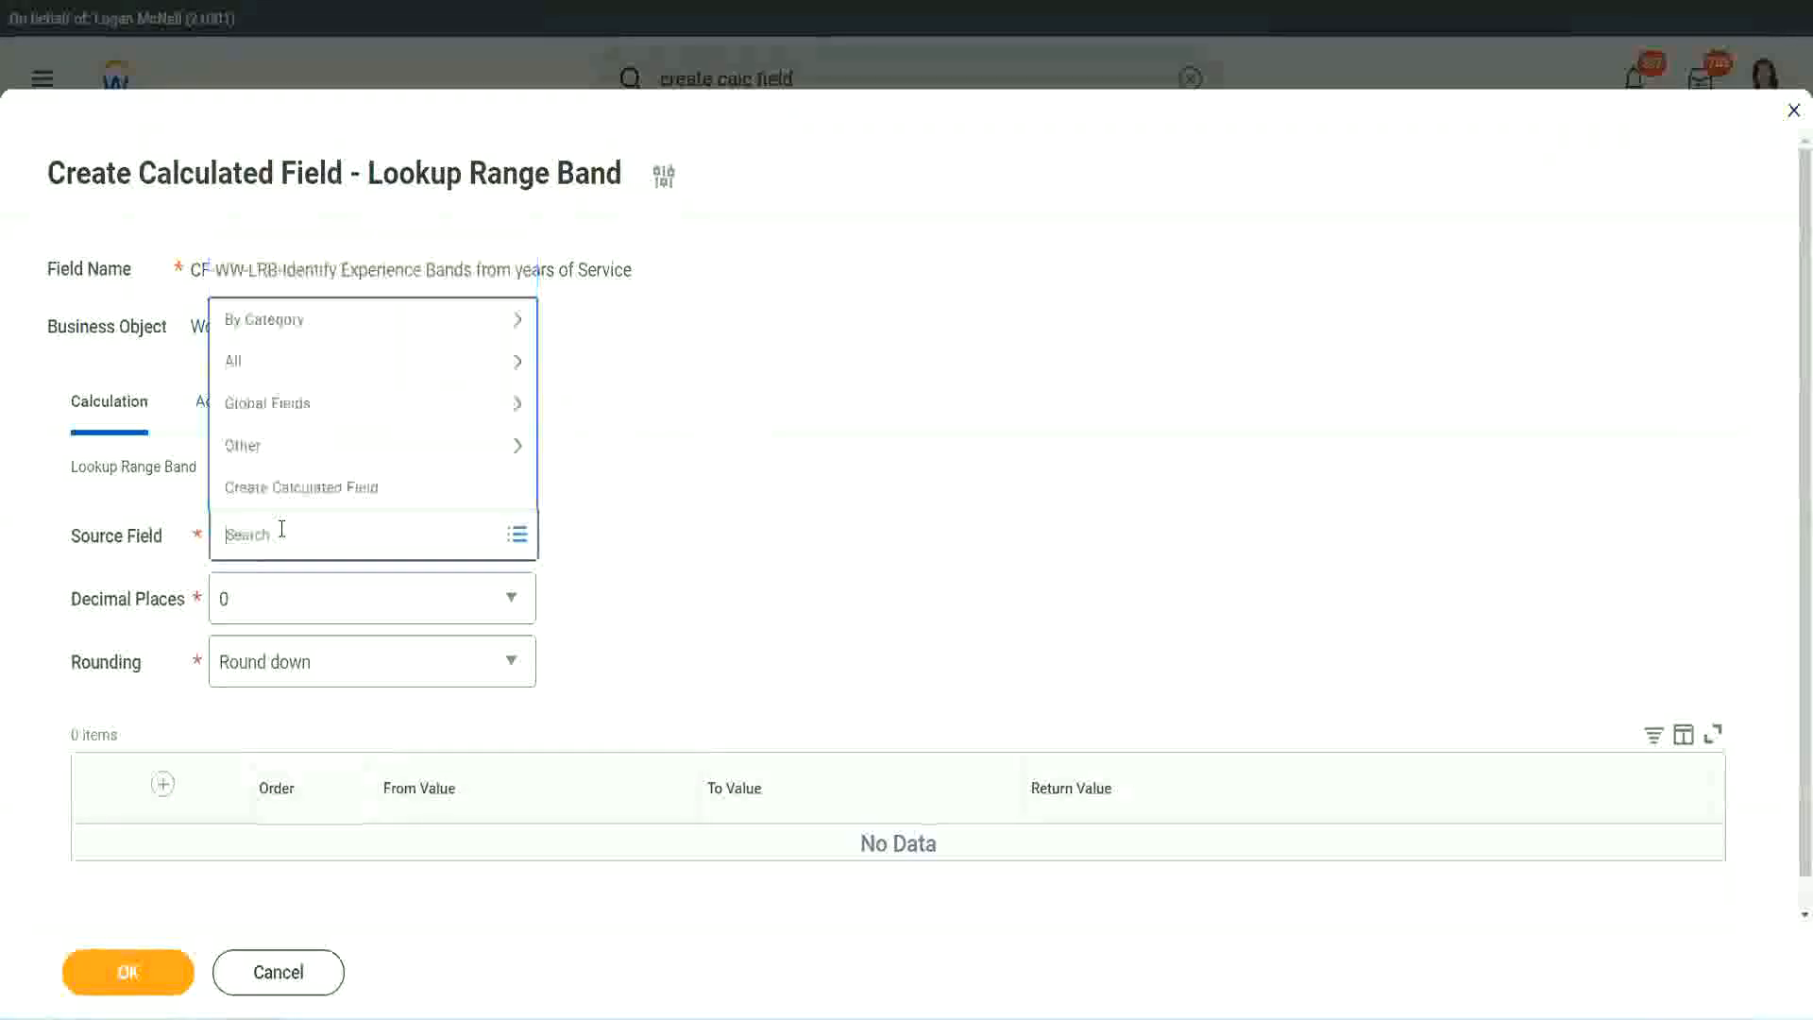
{"action": "key", "text": "ctrl+v"}
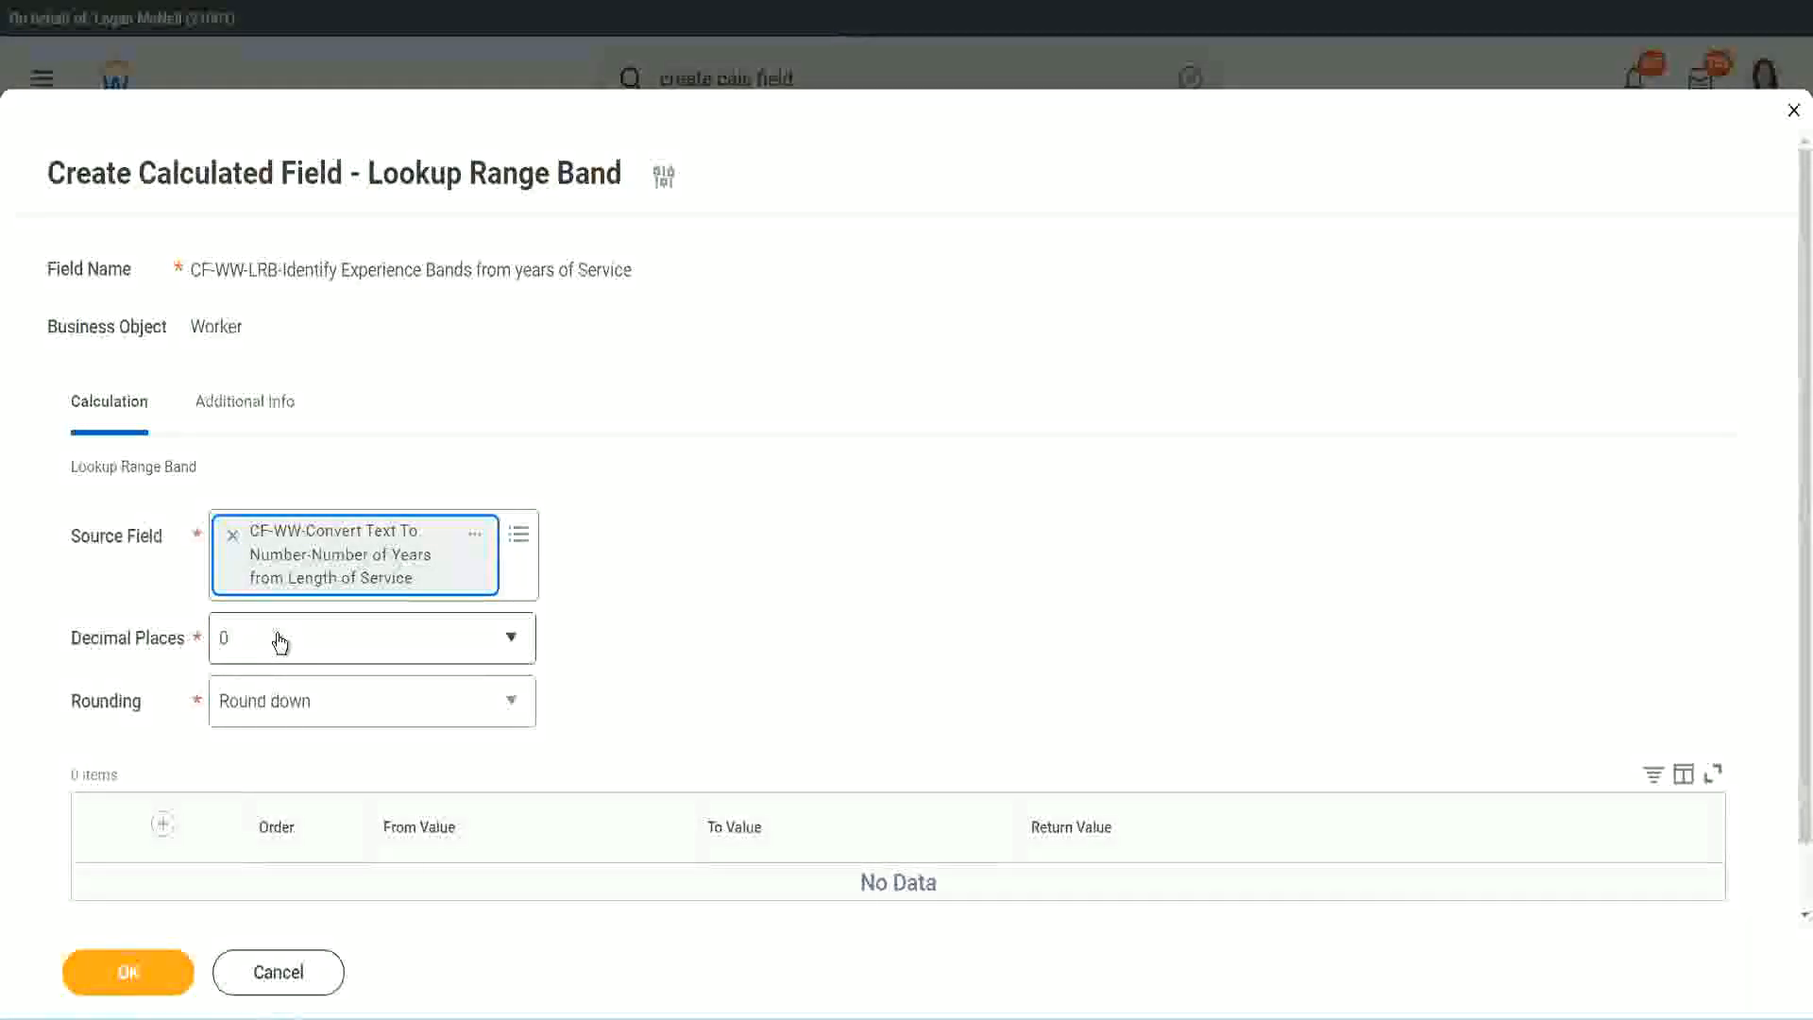
Review the Decimal Places options and set Rounding to Round for the Lookup Range Band field.
{"action": "left_click", "coordinate": [354, 649]}
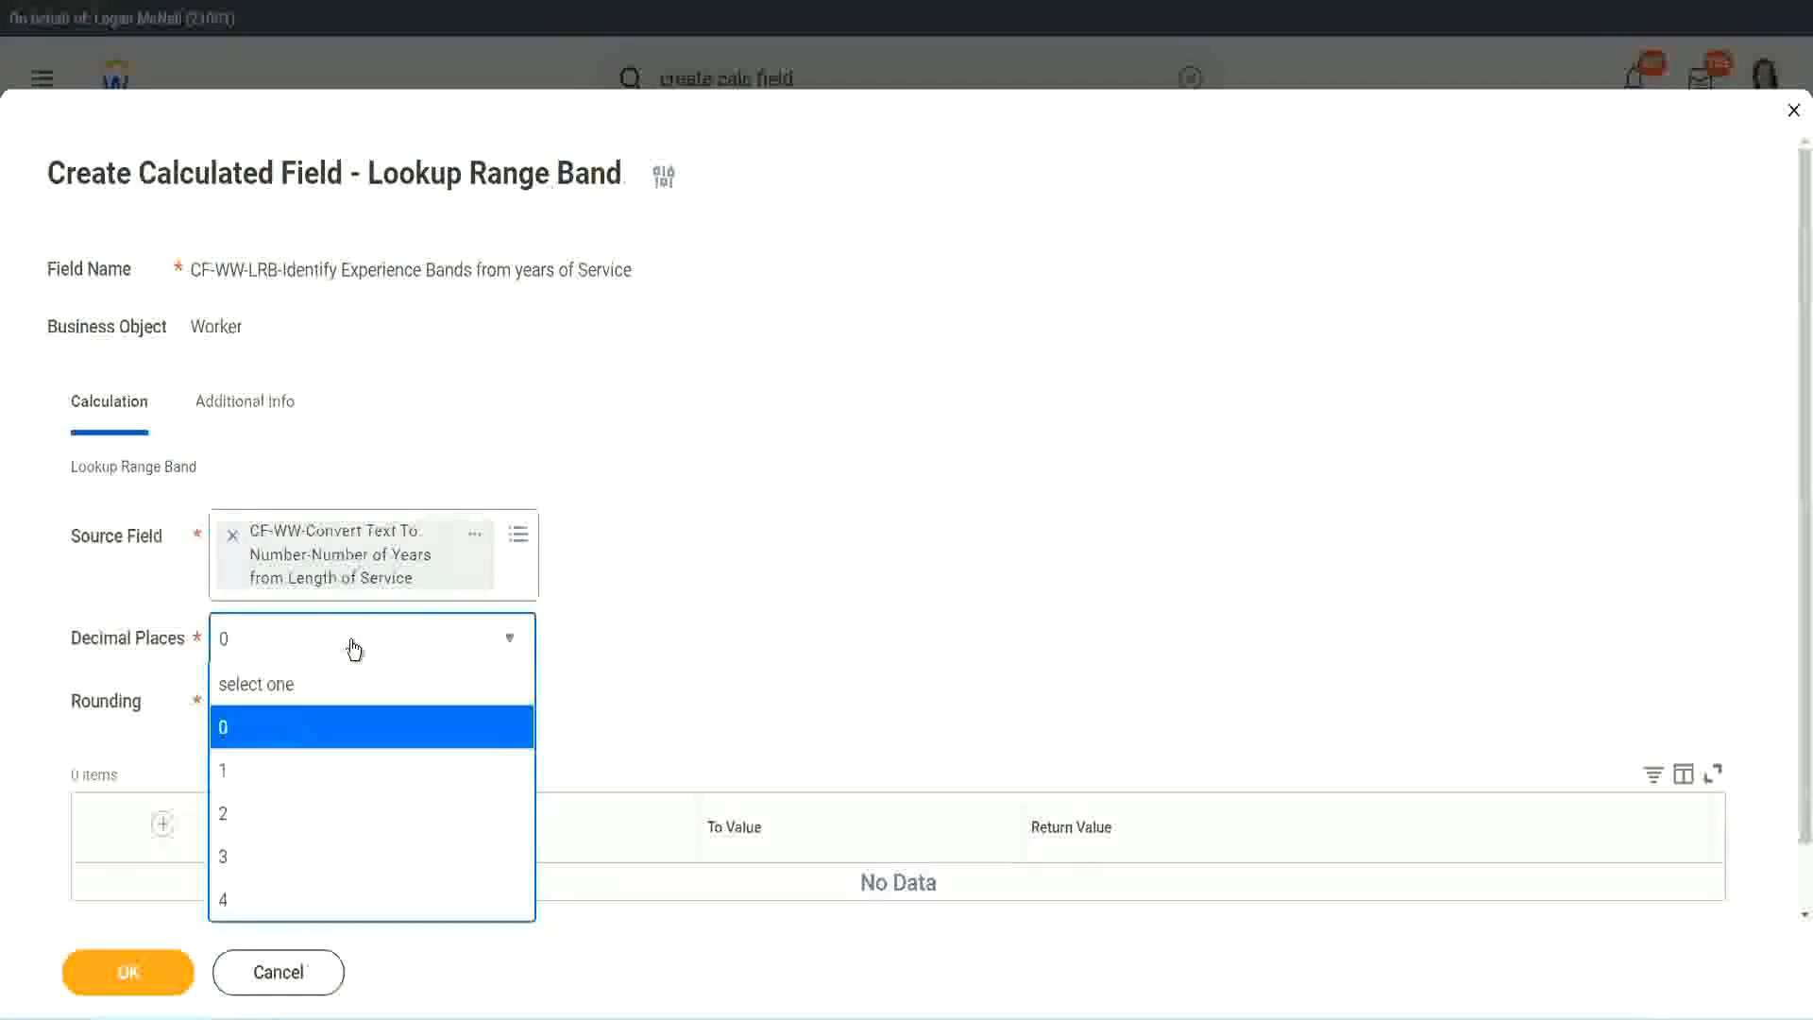
{"action": "left_click", "coordinate": [706, 621]}
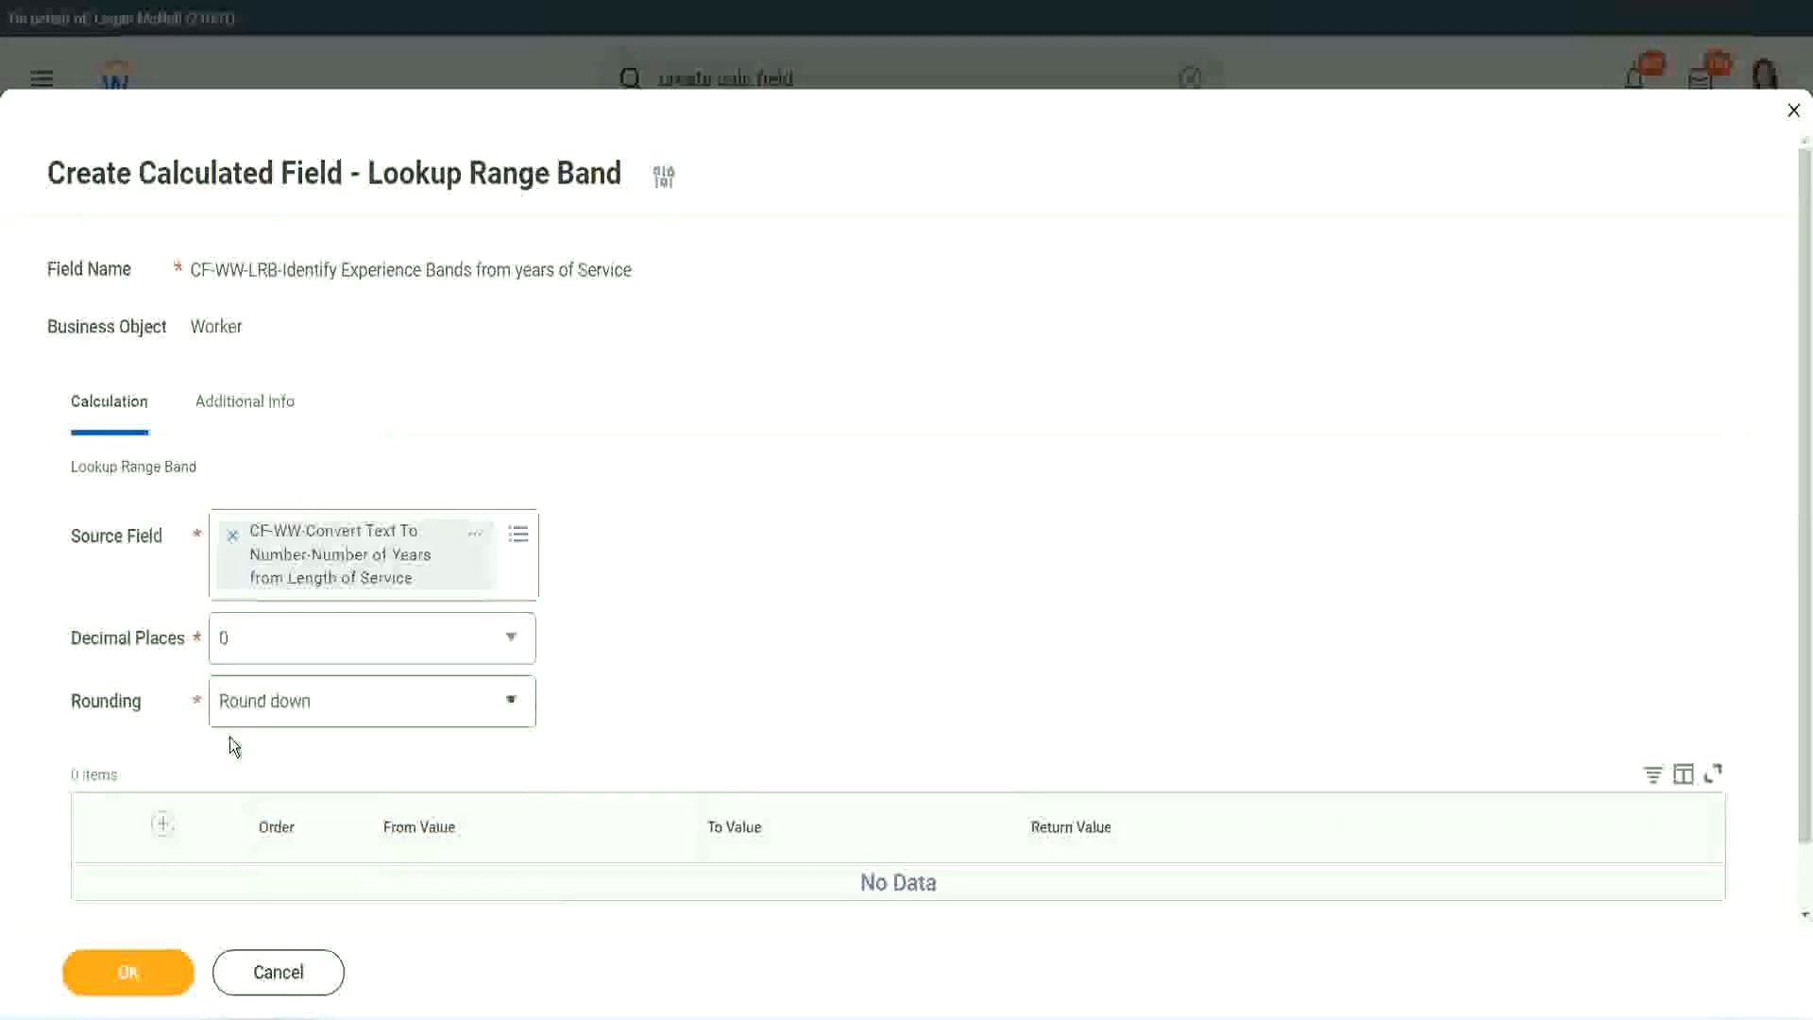
{"action": "left_click", "coordinate": [291, 703]}
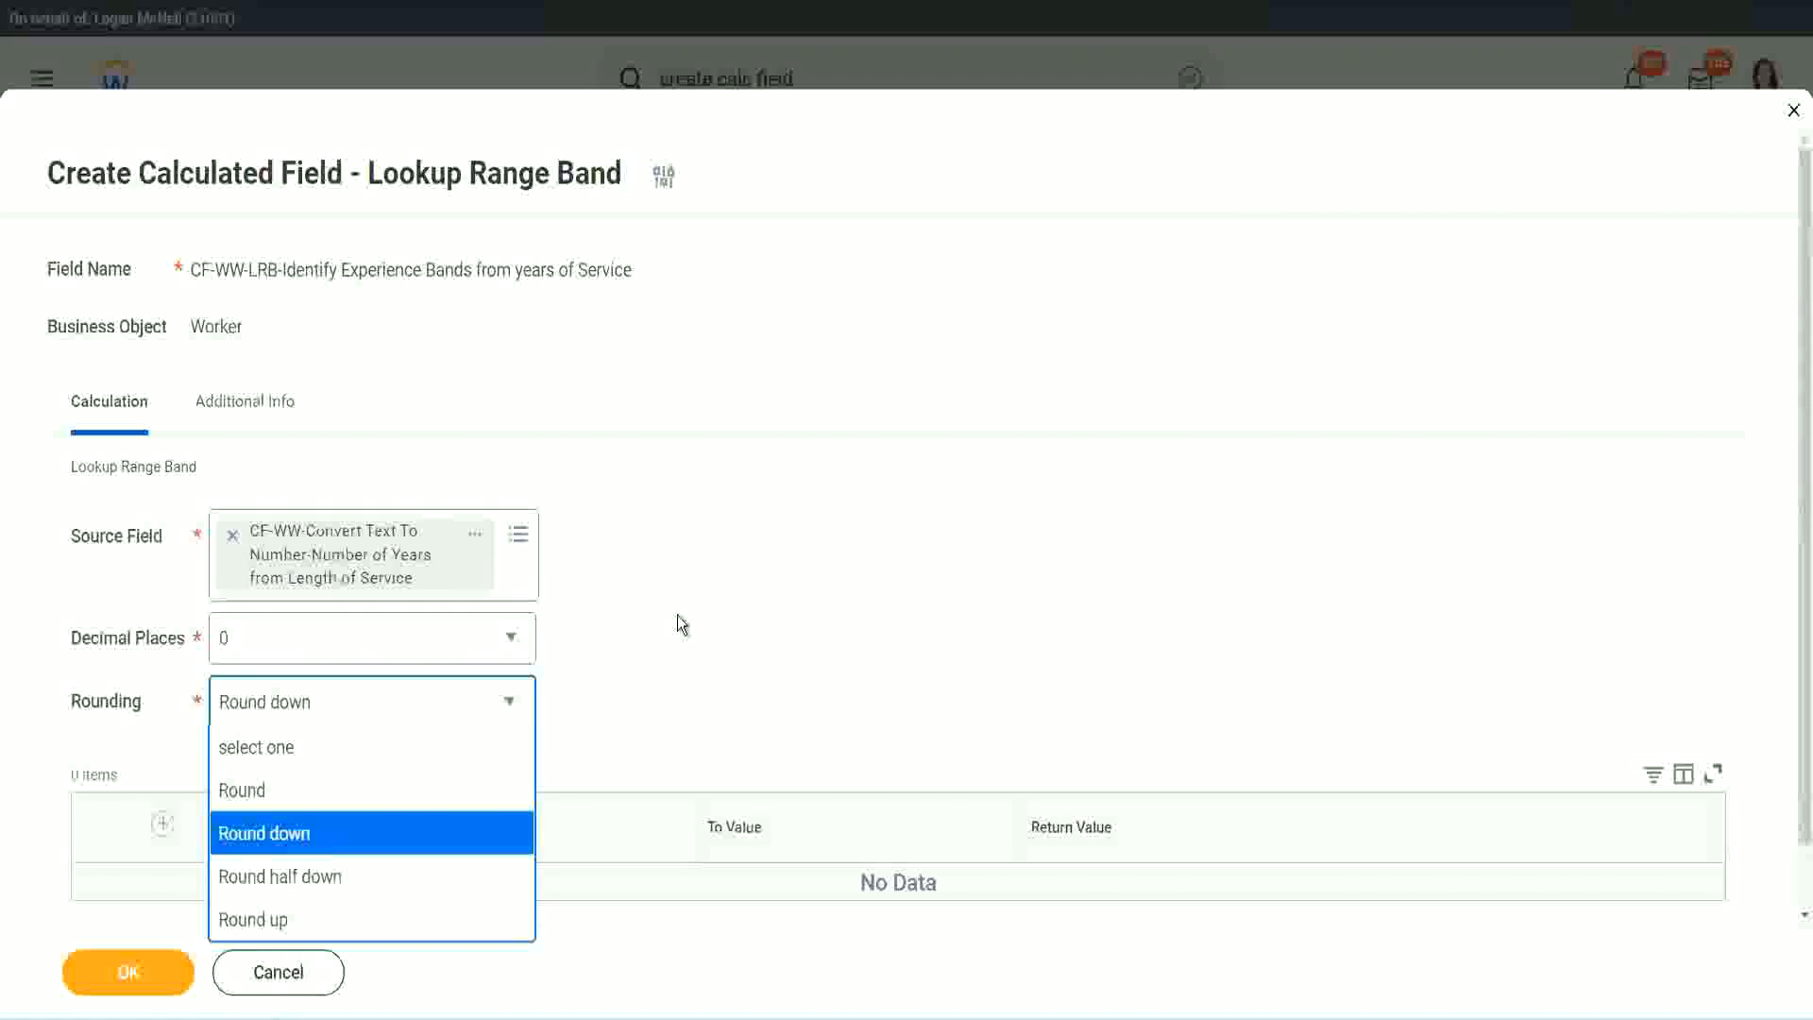
{"action": "left_click", "coordinate": [637, 695]}
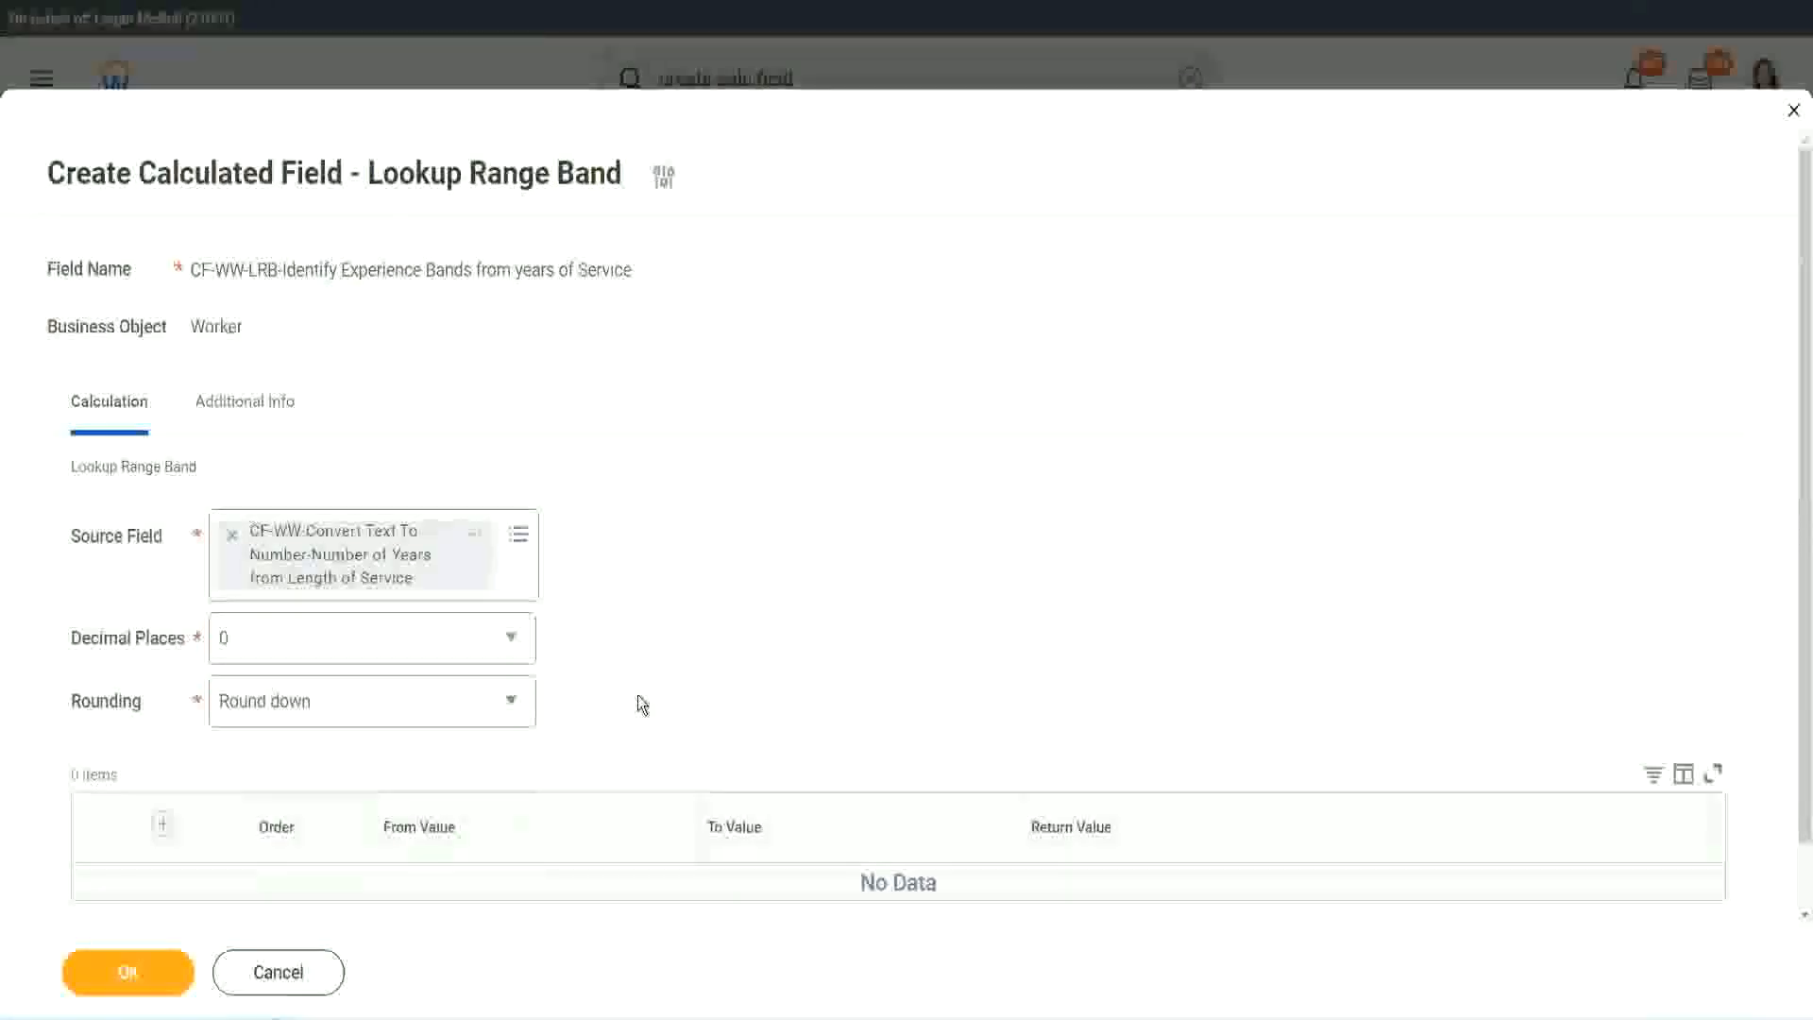
{"action": "left_click", "coordinate": [312, 710]}
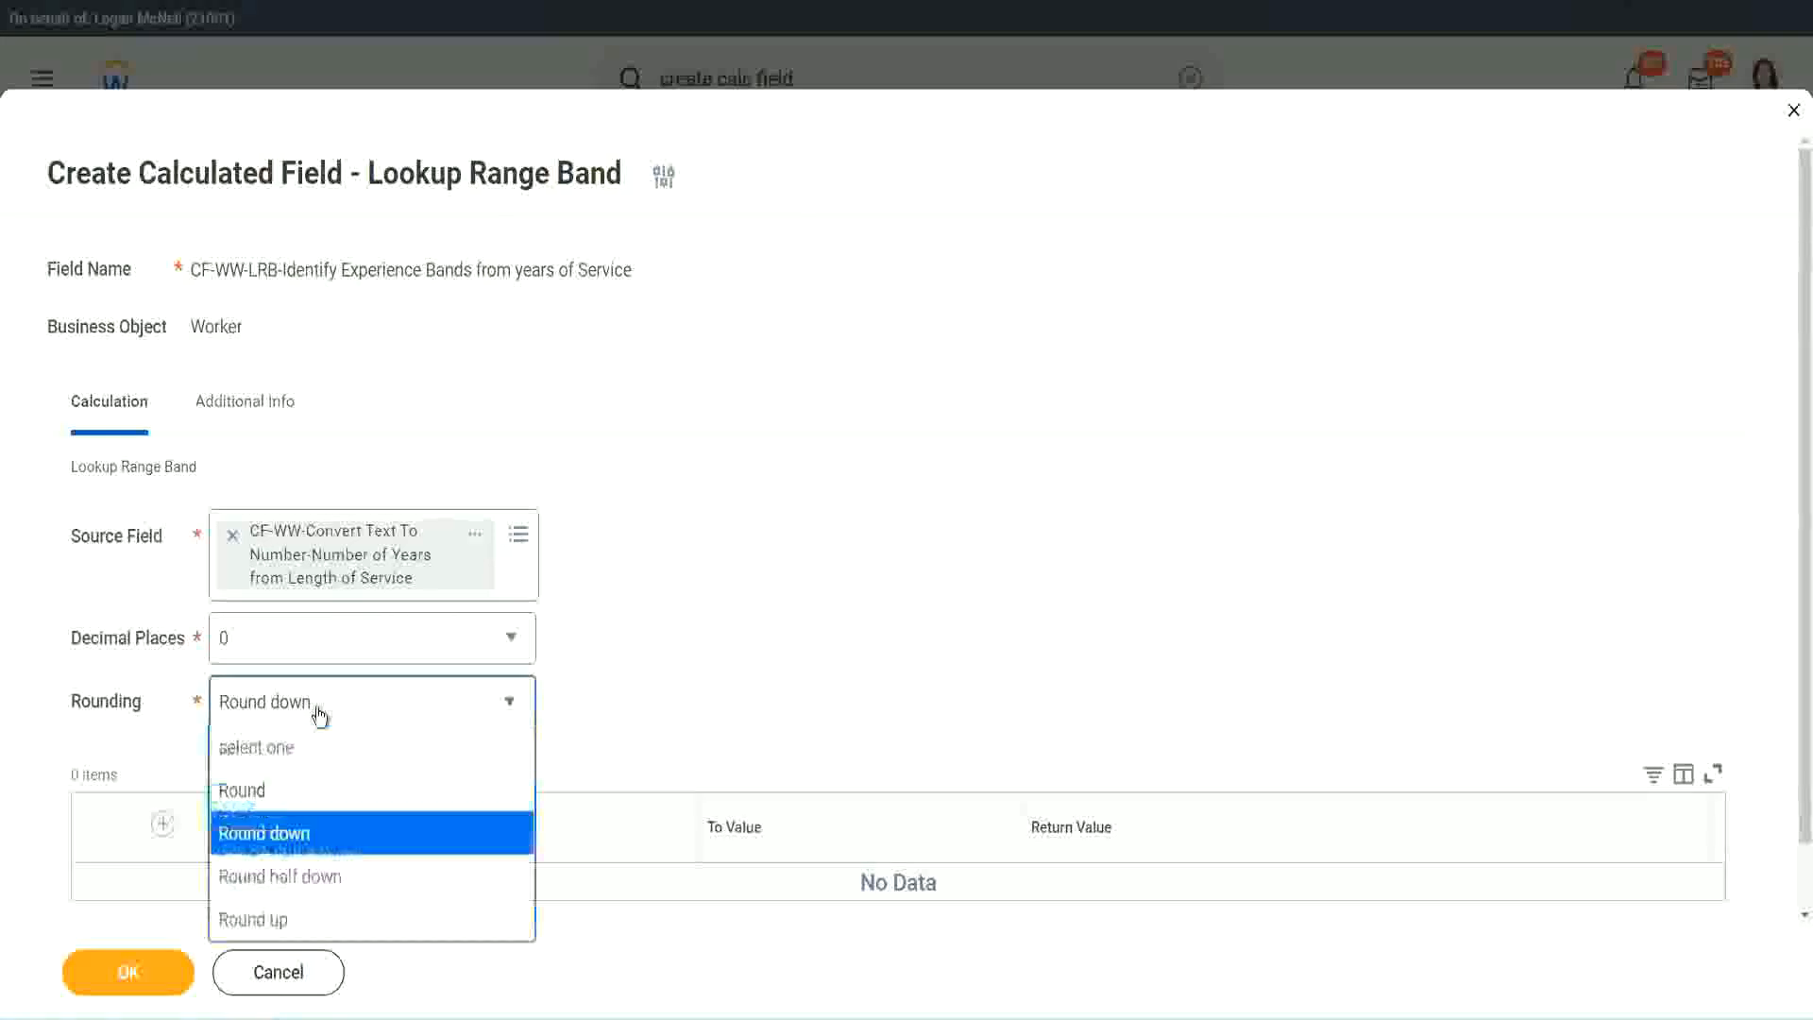
{"action": "left_click", "coordinate": [302, 800]}
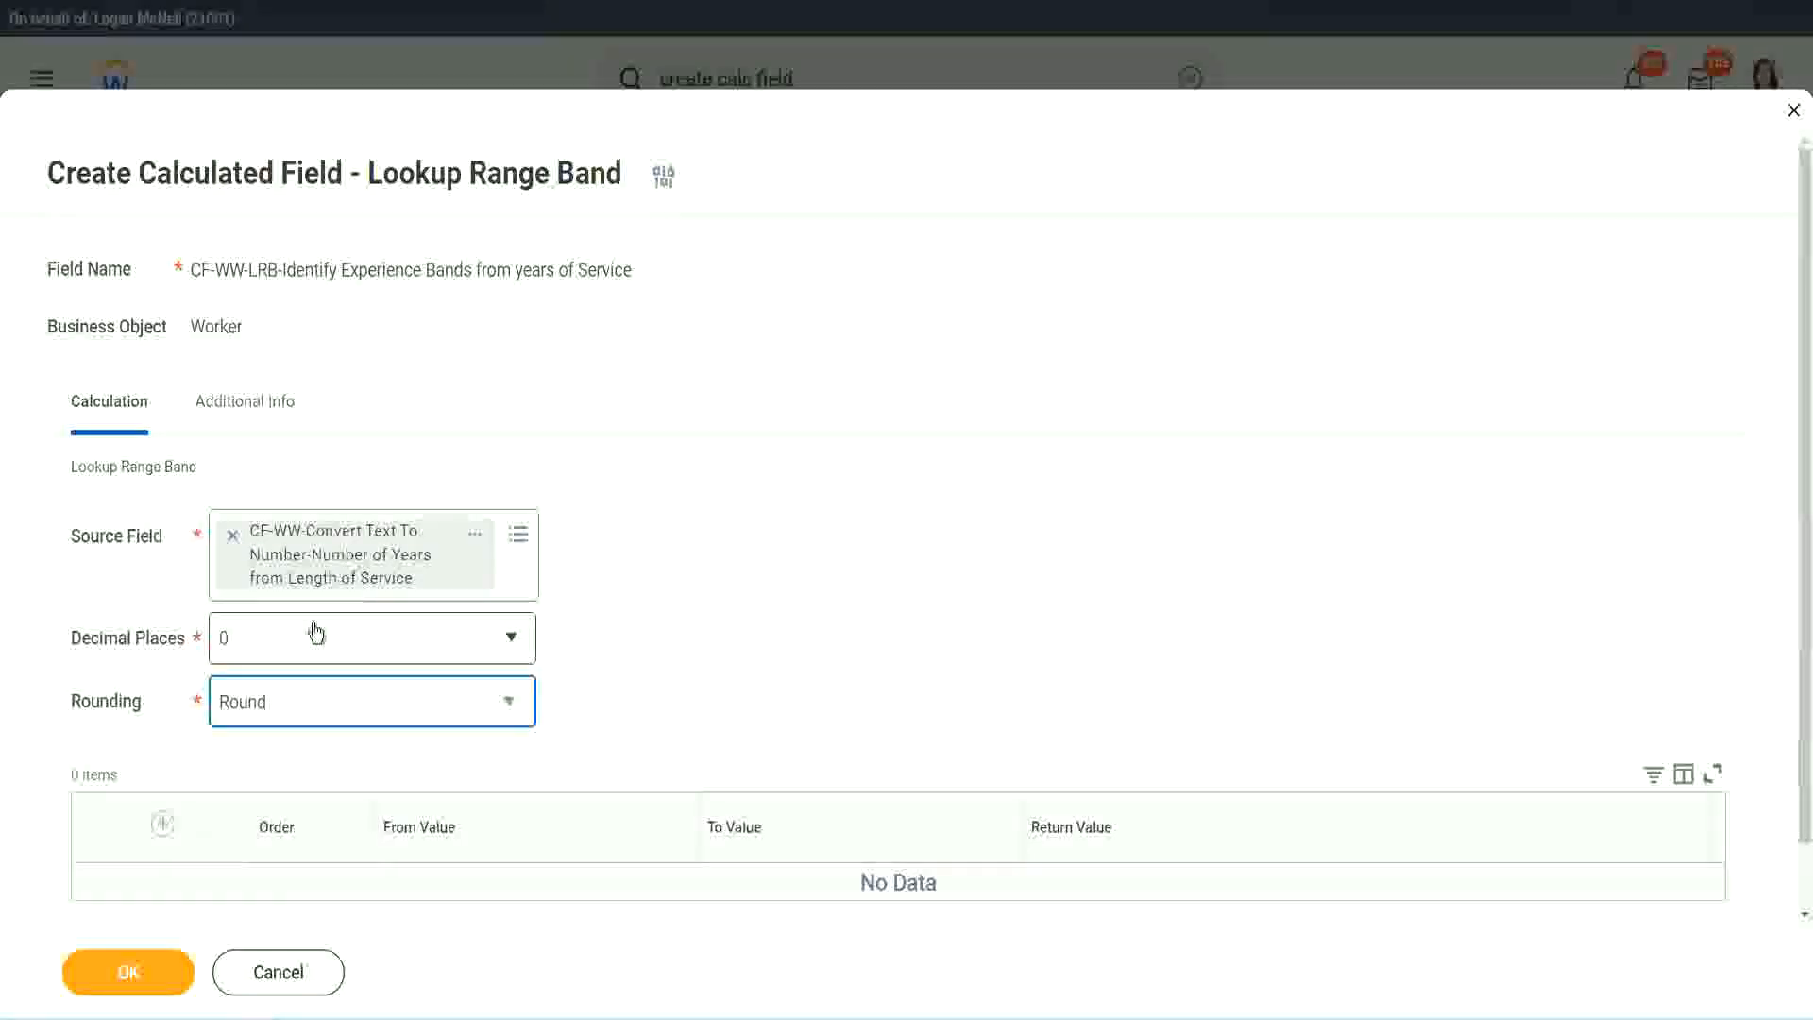
Add the first range band from 0 to 7 with the return value Amateur.
{"action": "left_click", "coordinate": [167, 825]}
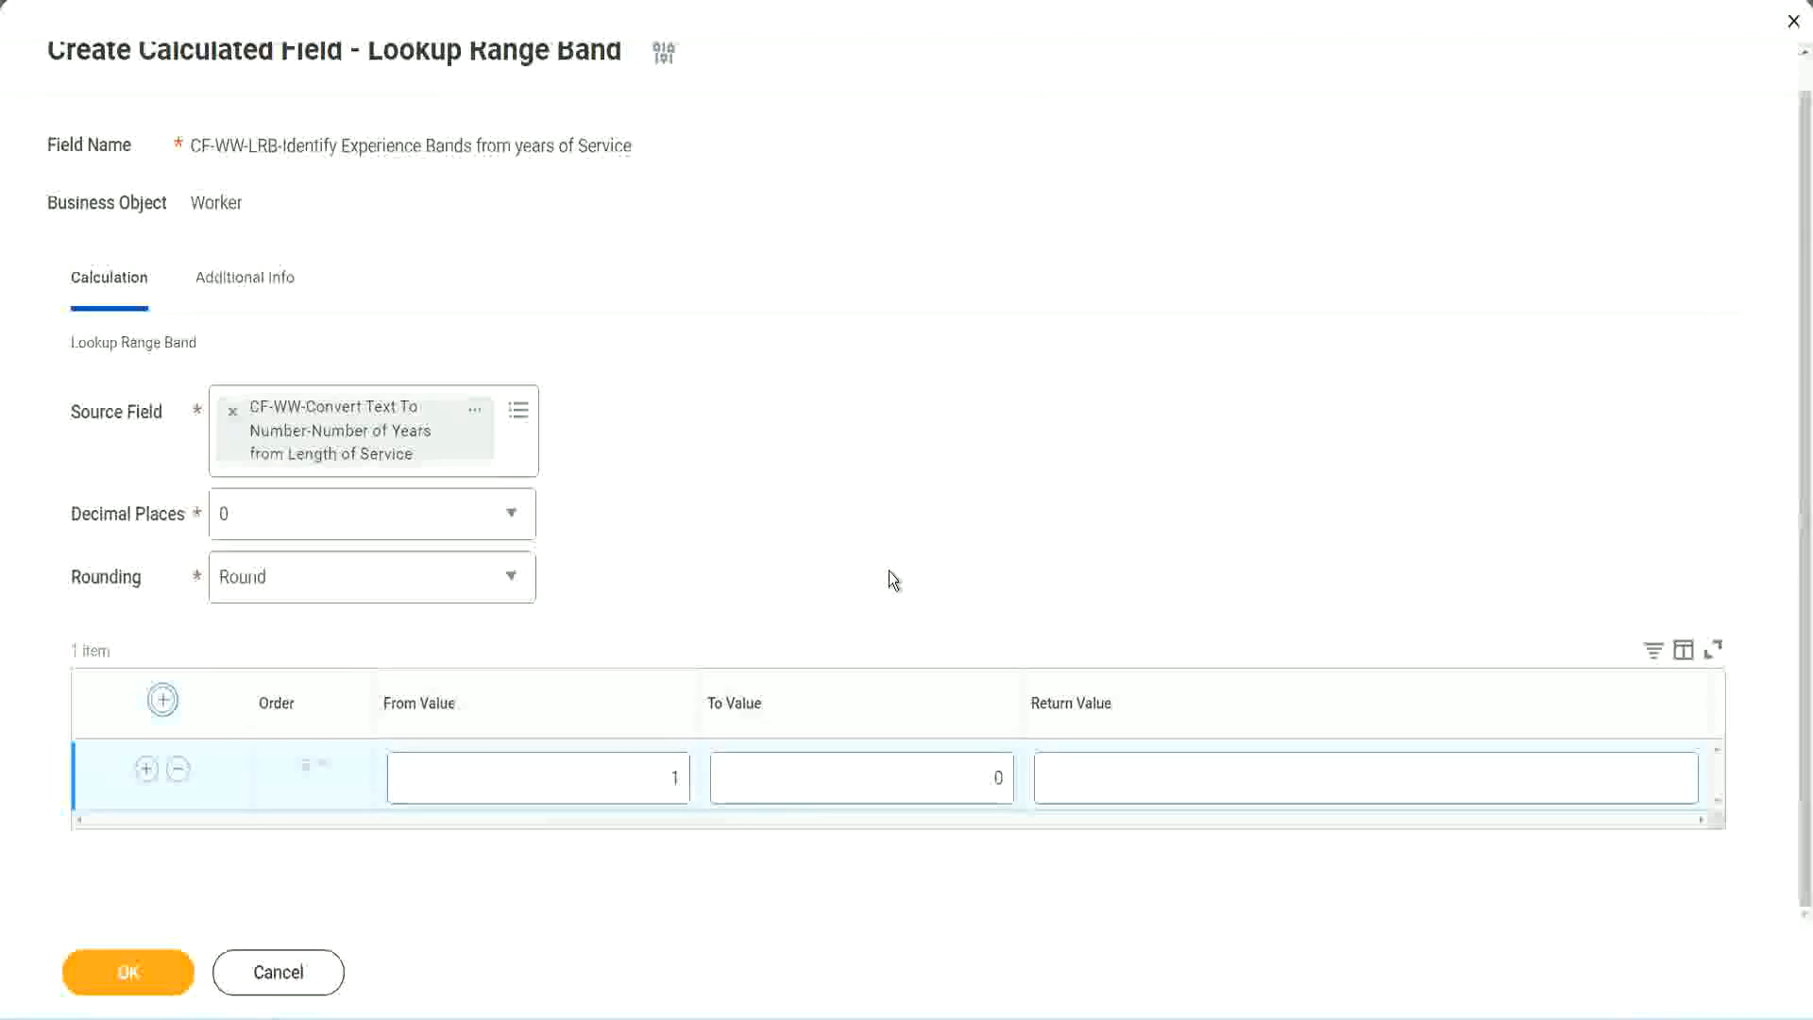
{"action": "left_click", "coordinate": [660, 785]}
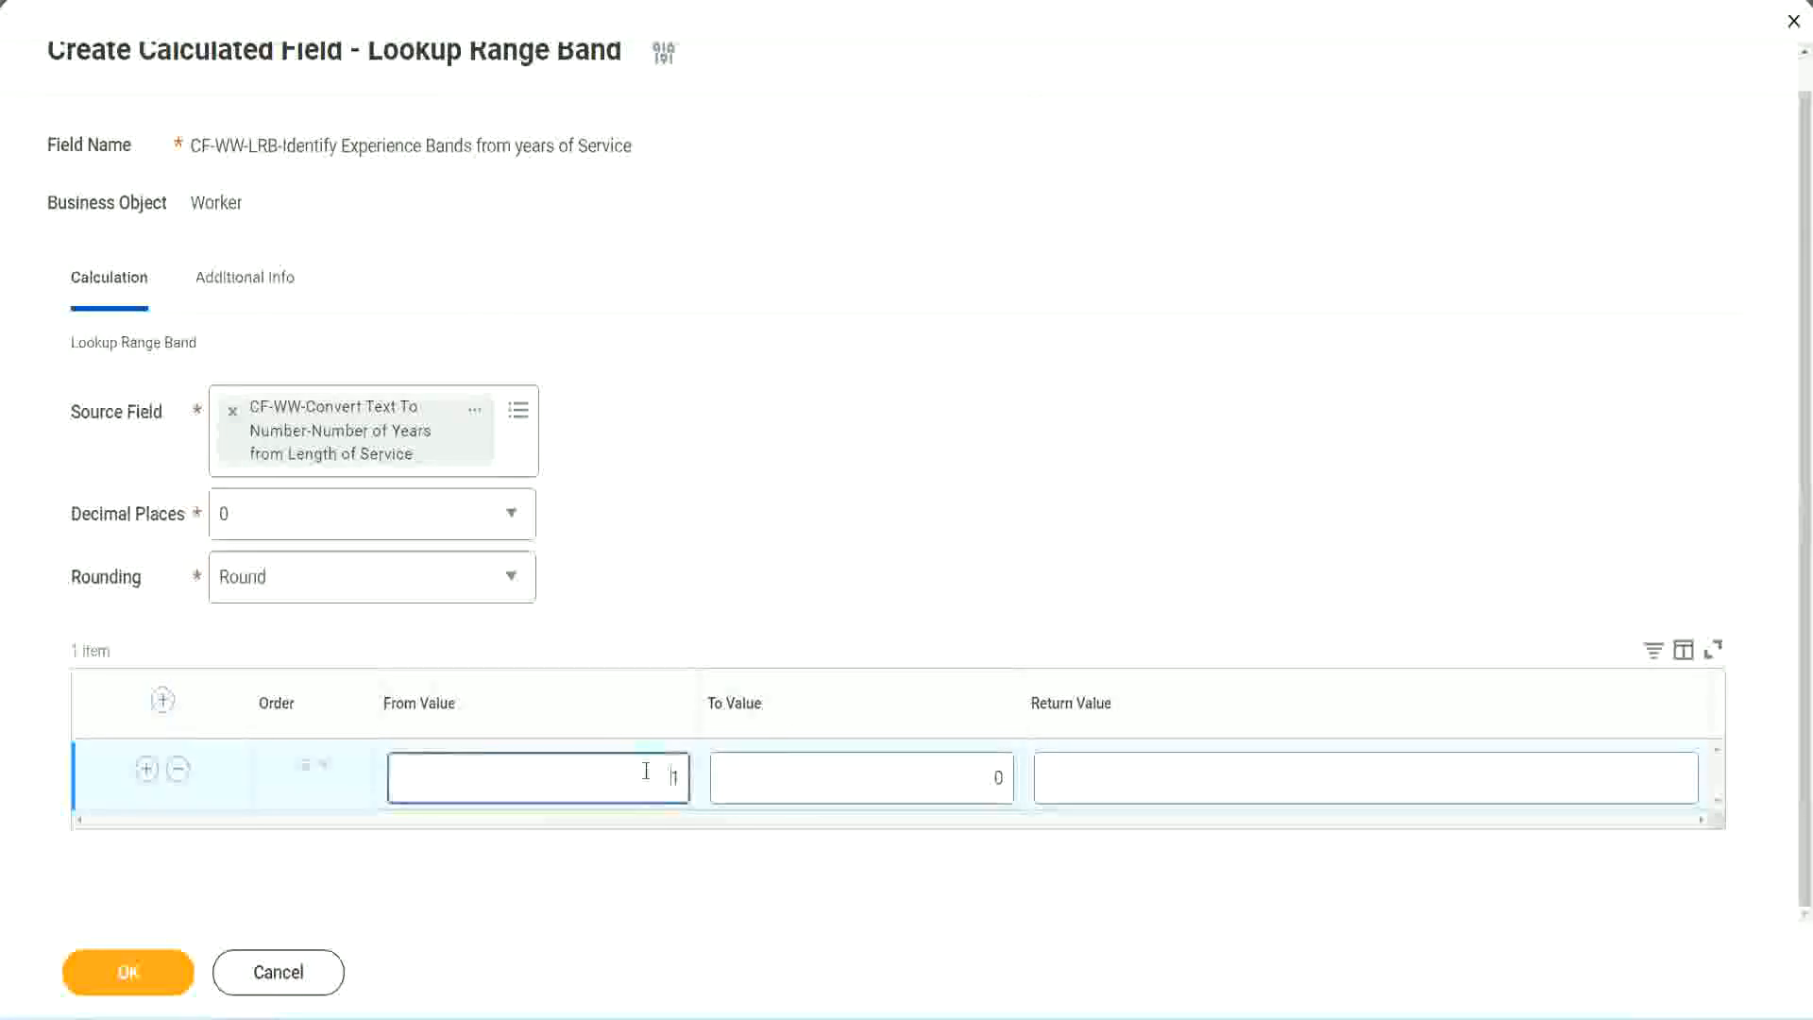
{"action": "type", "text": "0"}
{"action": "key", "text": "Tab"}
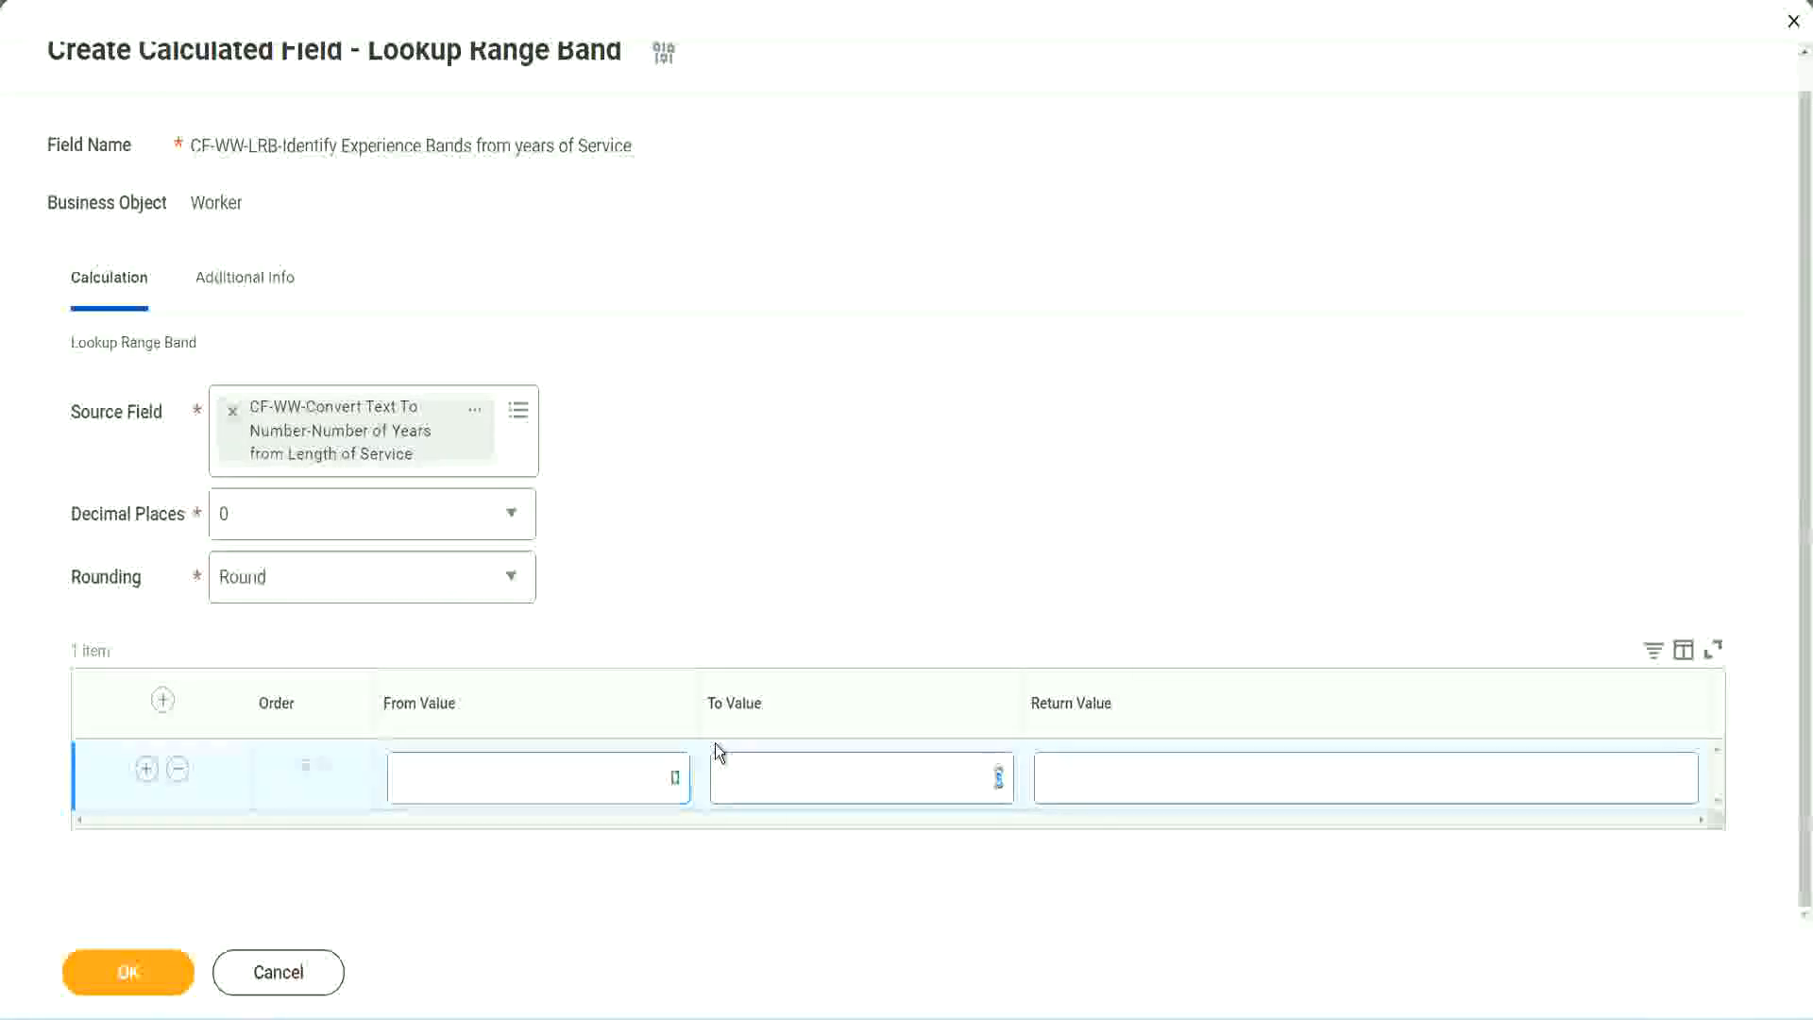
{"action": "type", "text": "7"}
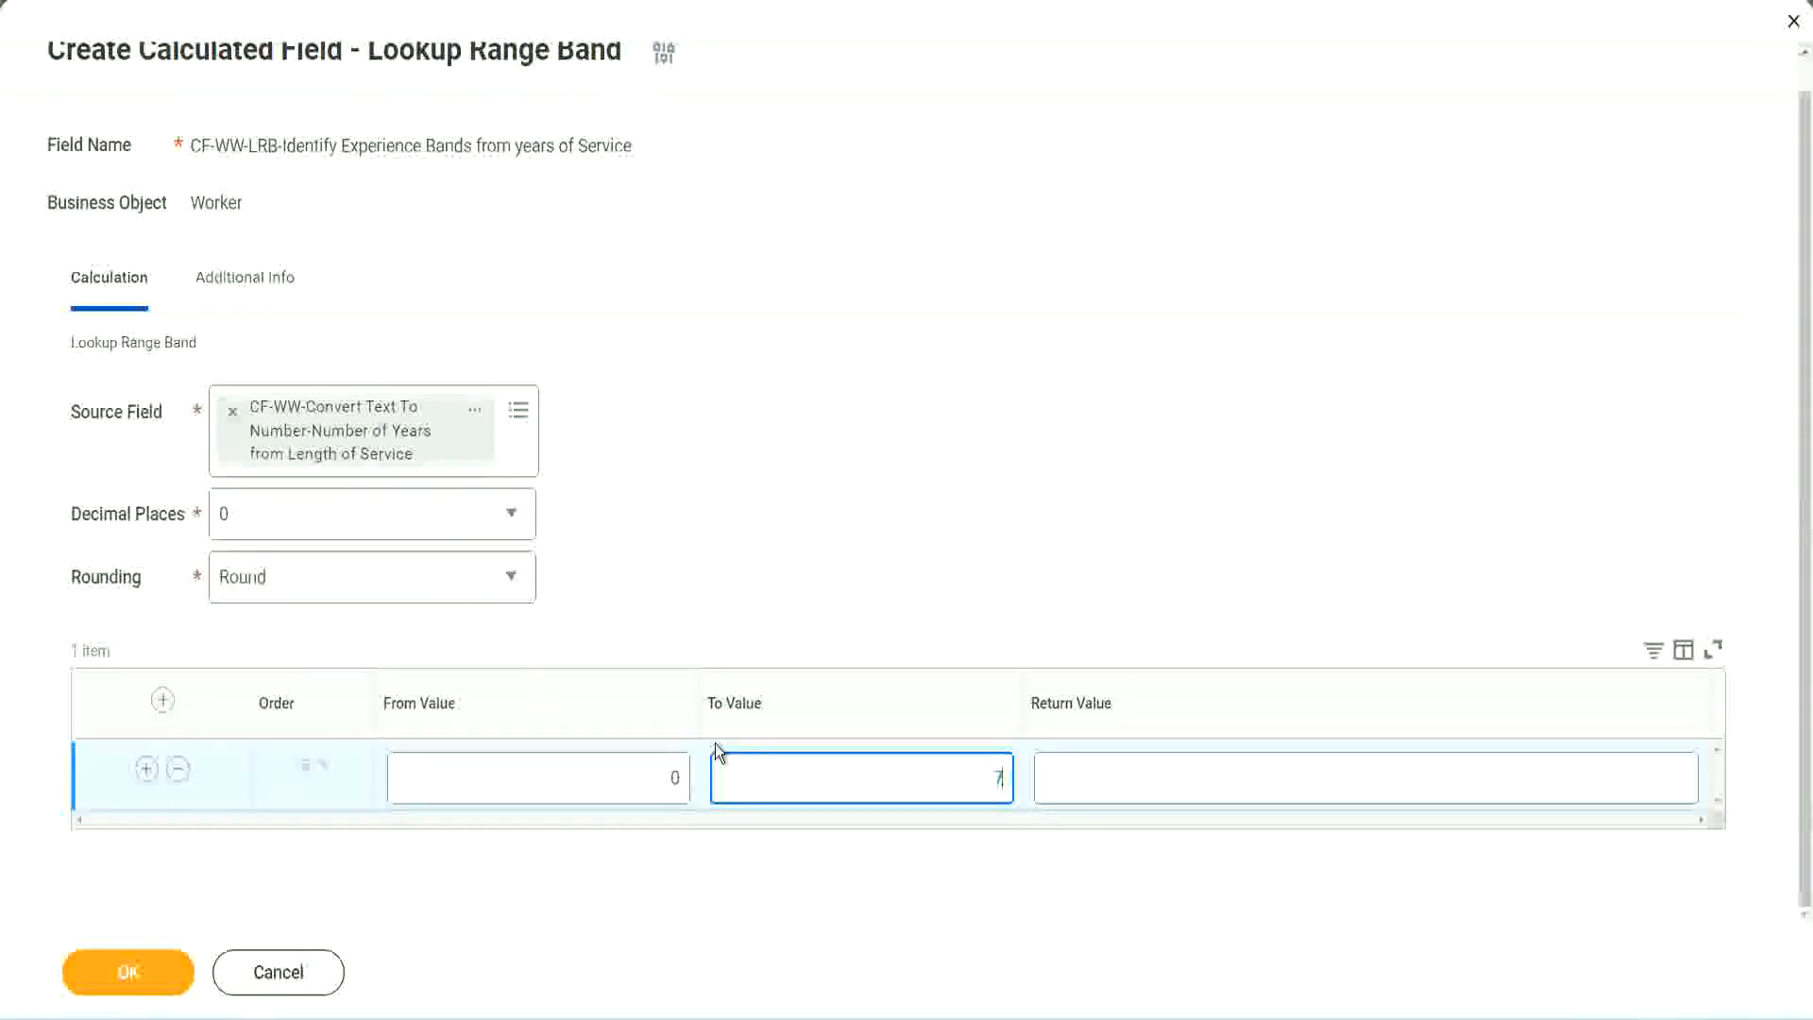
{"action": "key", "text": "Tab"}
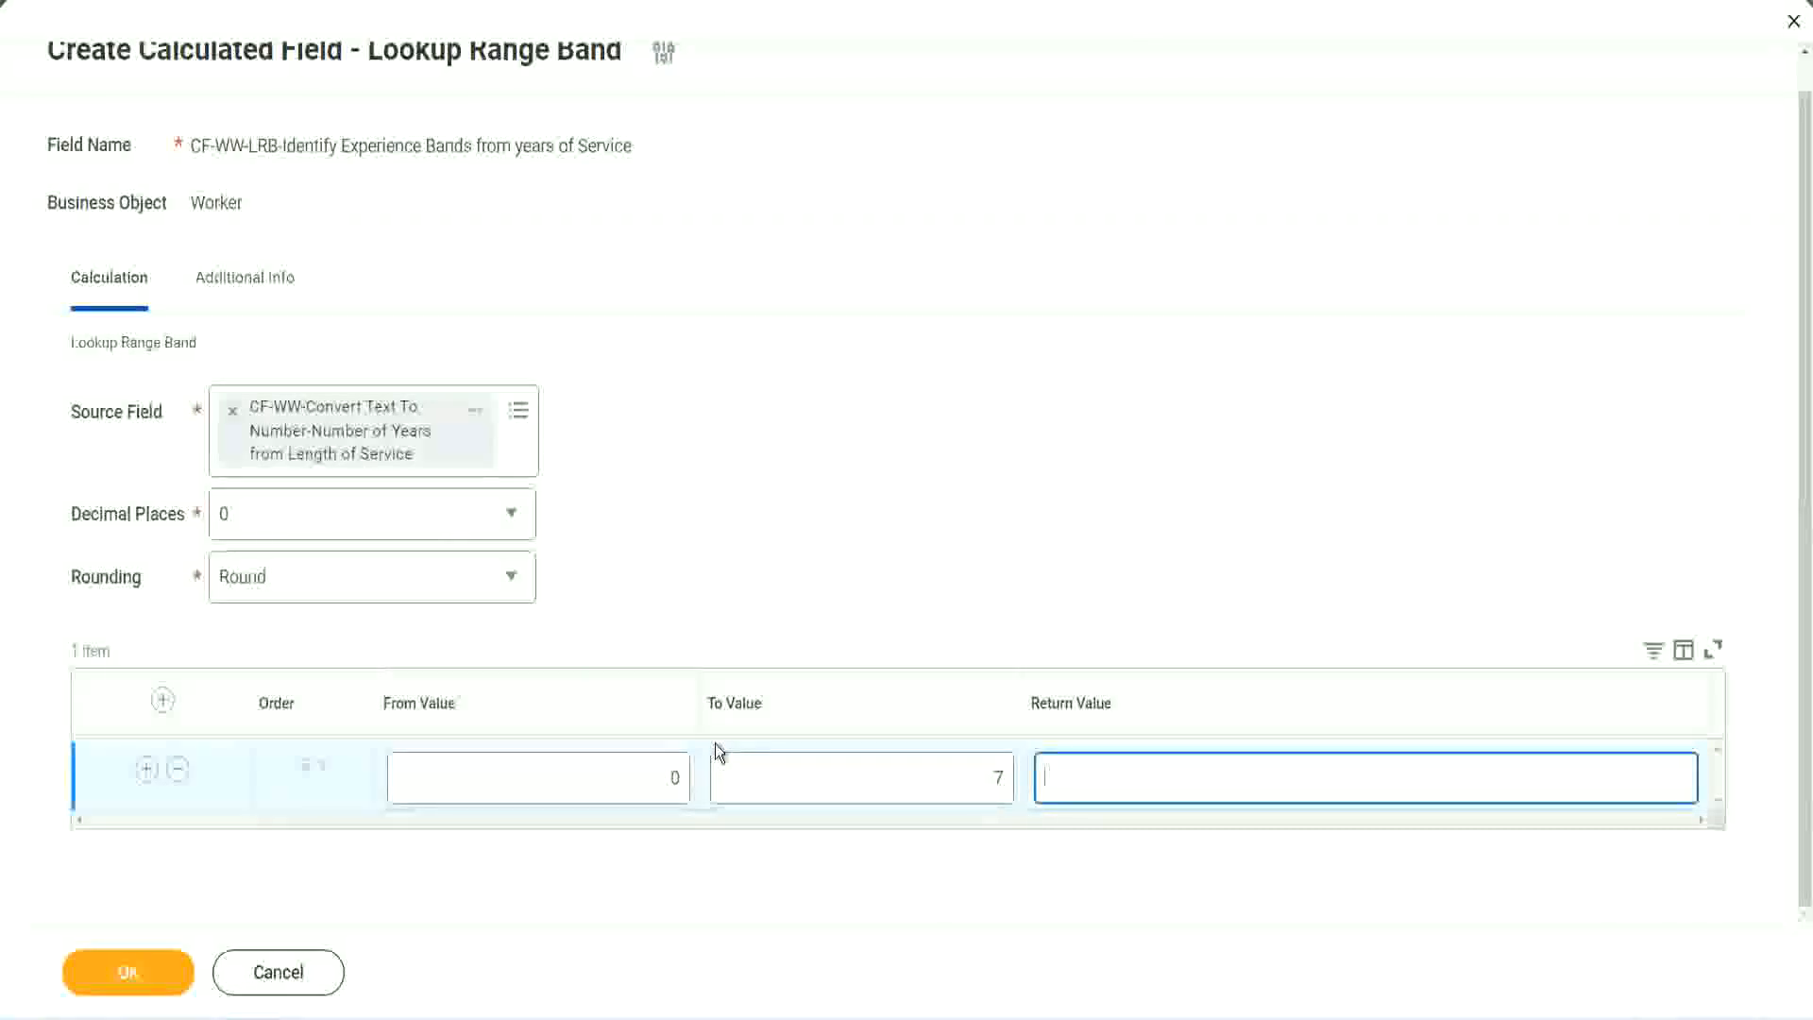
{"action": "type", "text": "Amateur"}
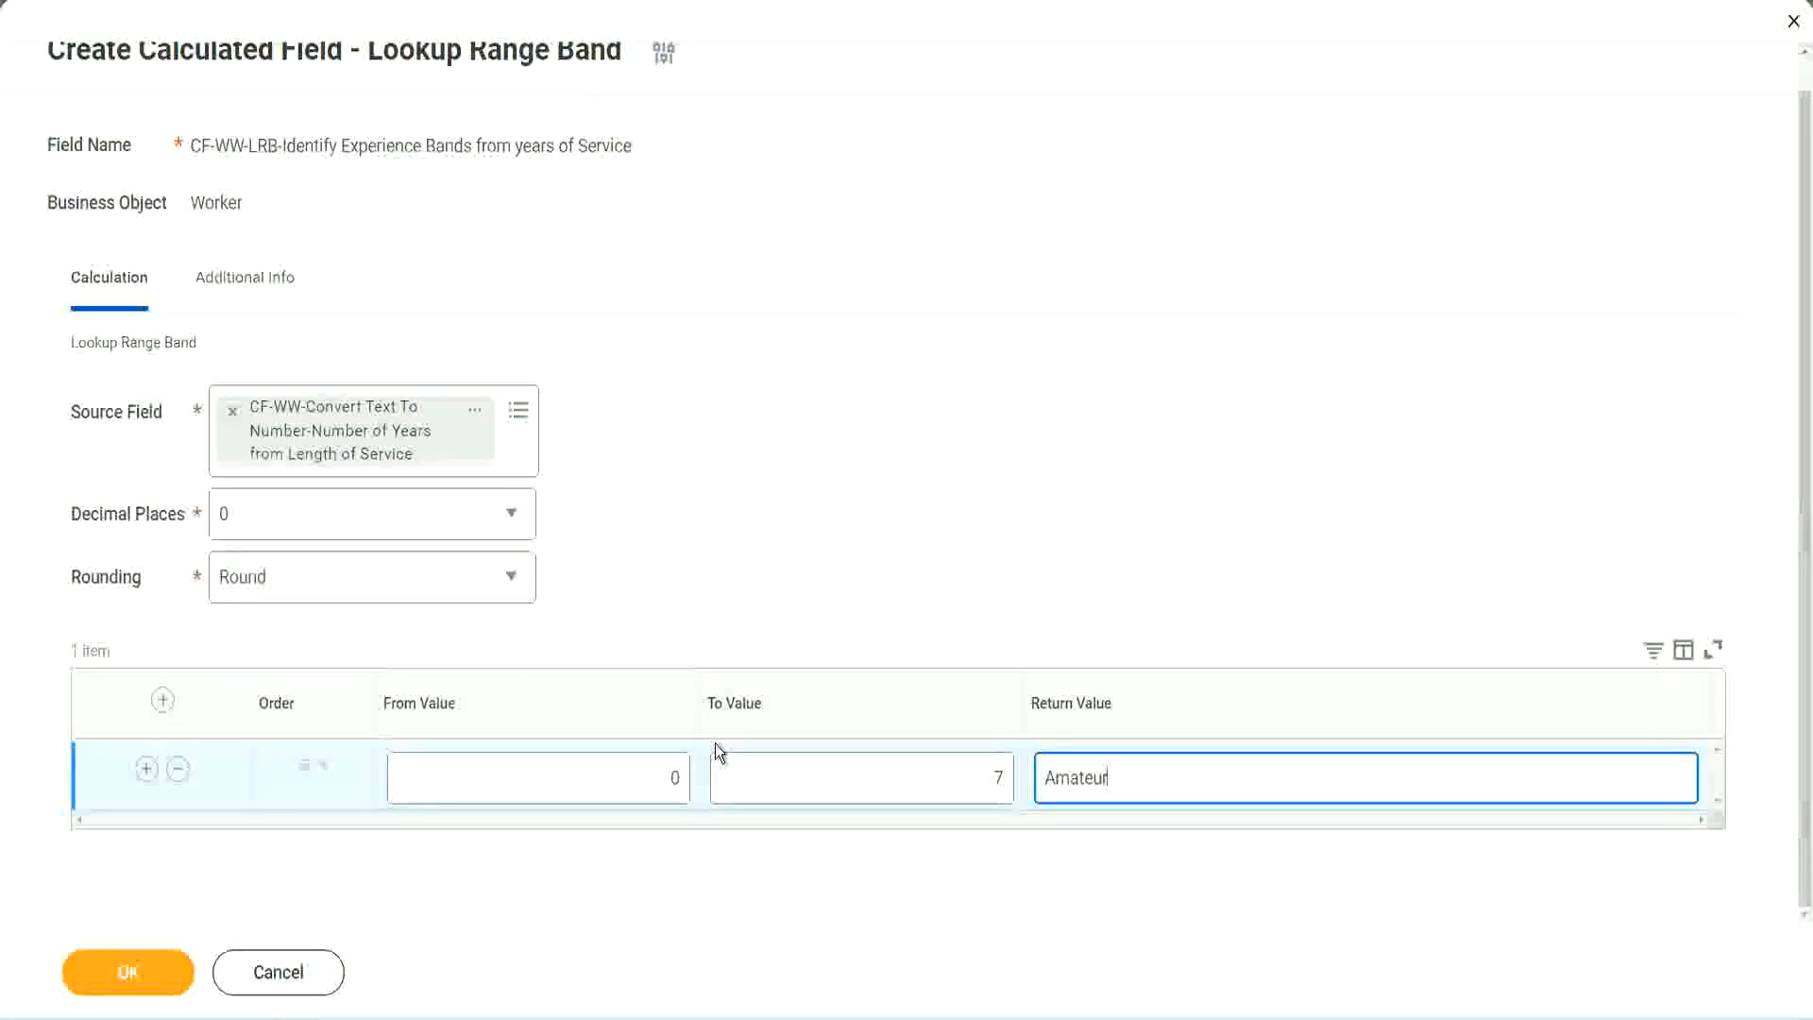
{"action": "left_click", "coordinate": [627, 781]}
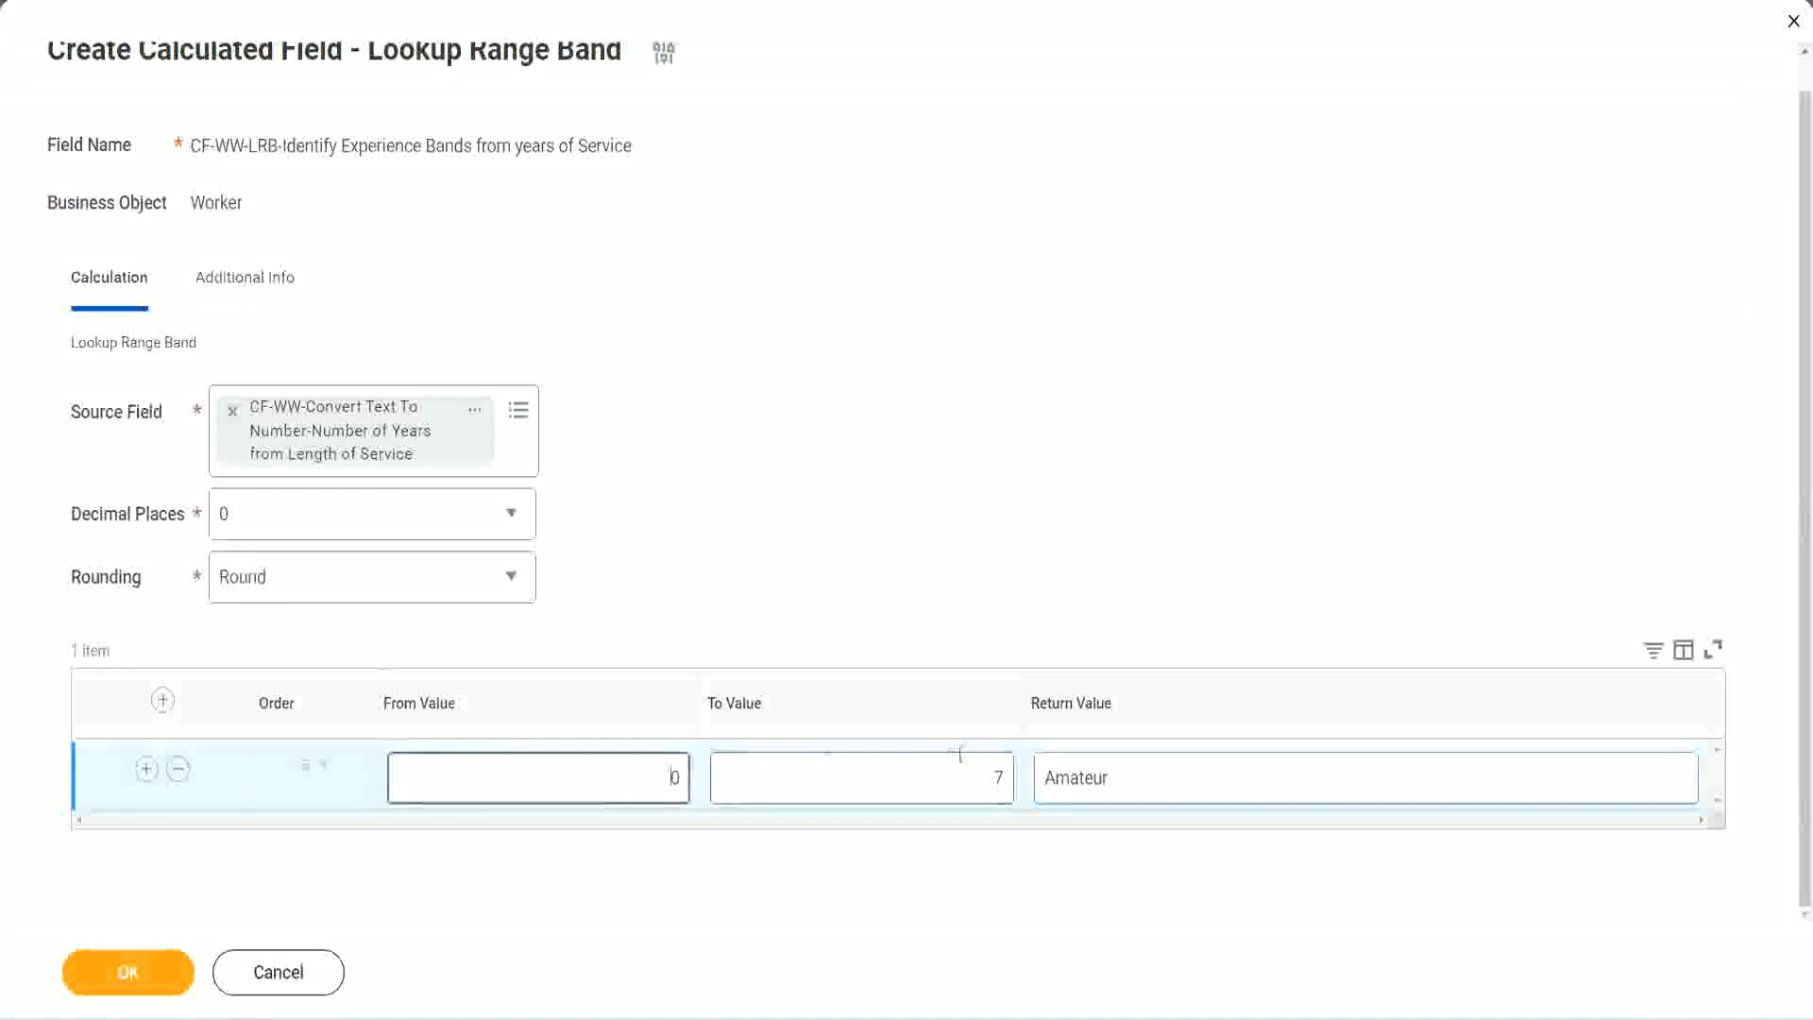
{"action": "left_click", "coordinate": [979, 765]}
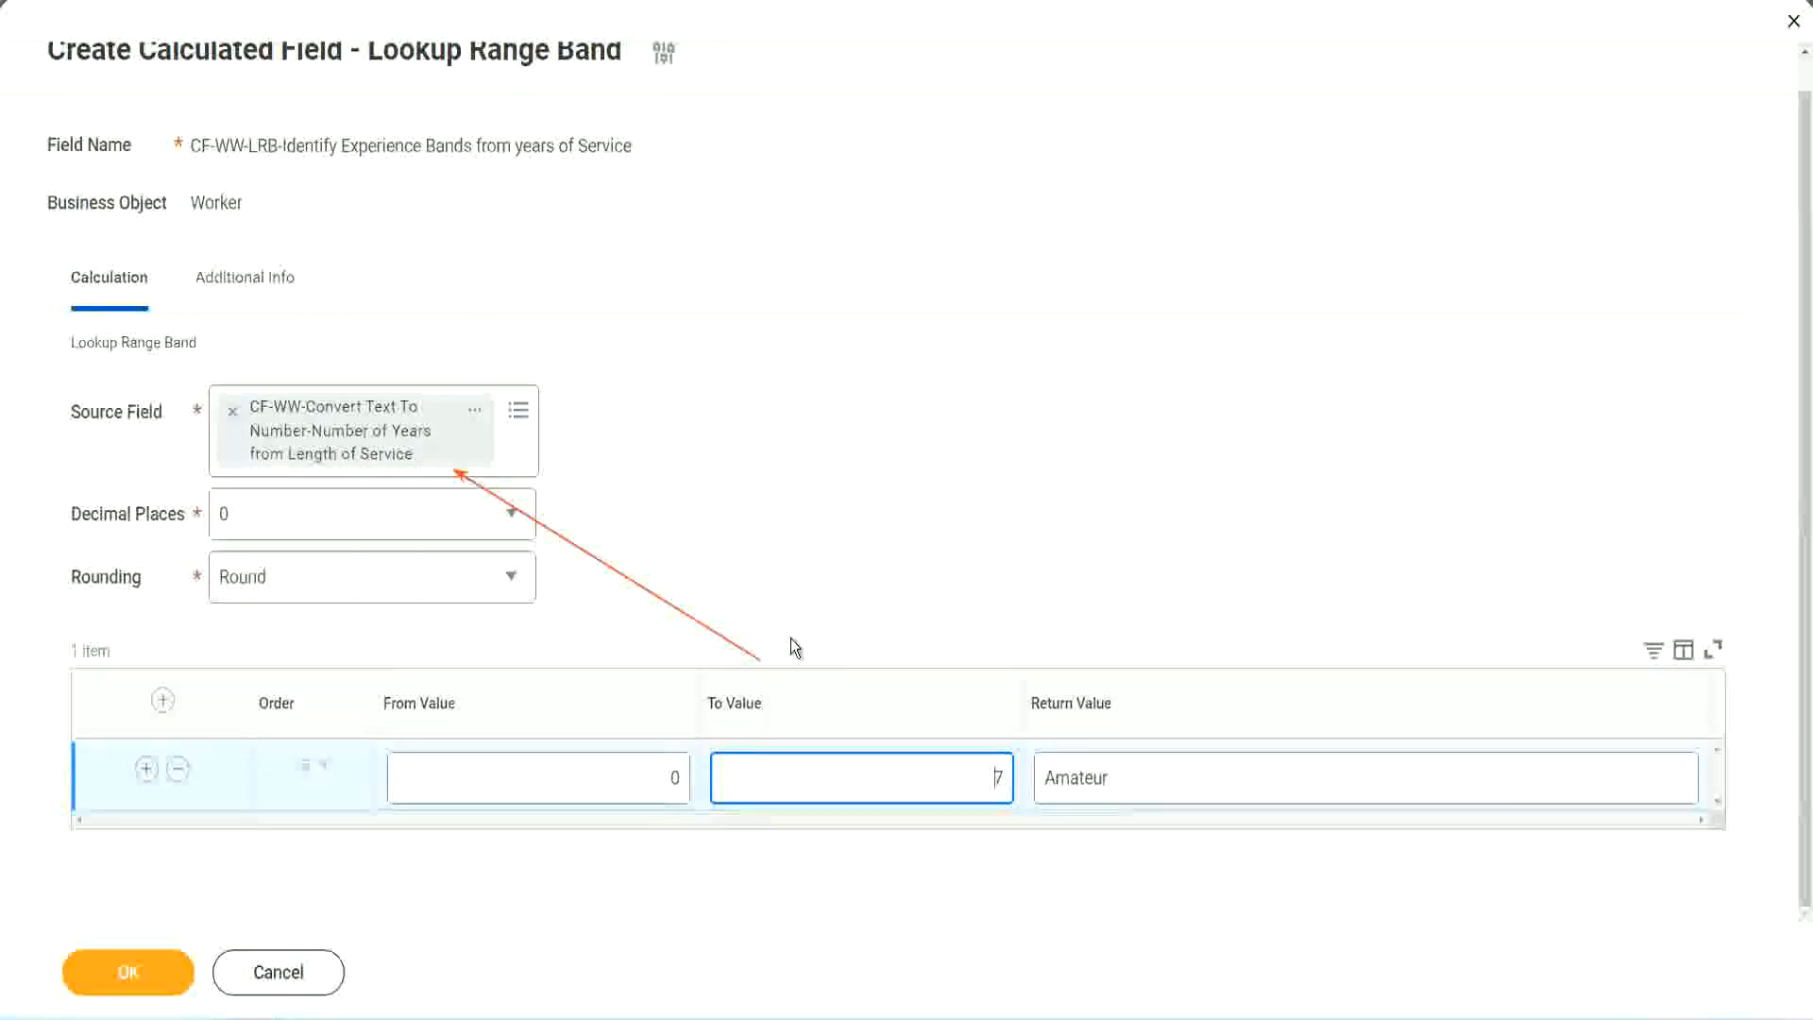
Add a second range band from 8 to 15 with the return value Experienced.
{"action": "left_click", "coordinate": [146, 767]}
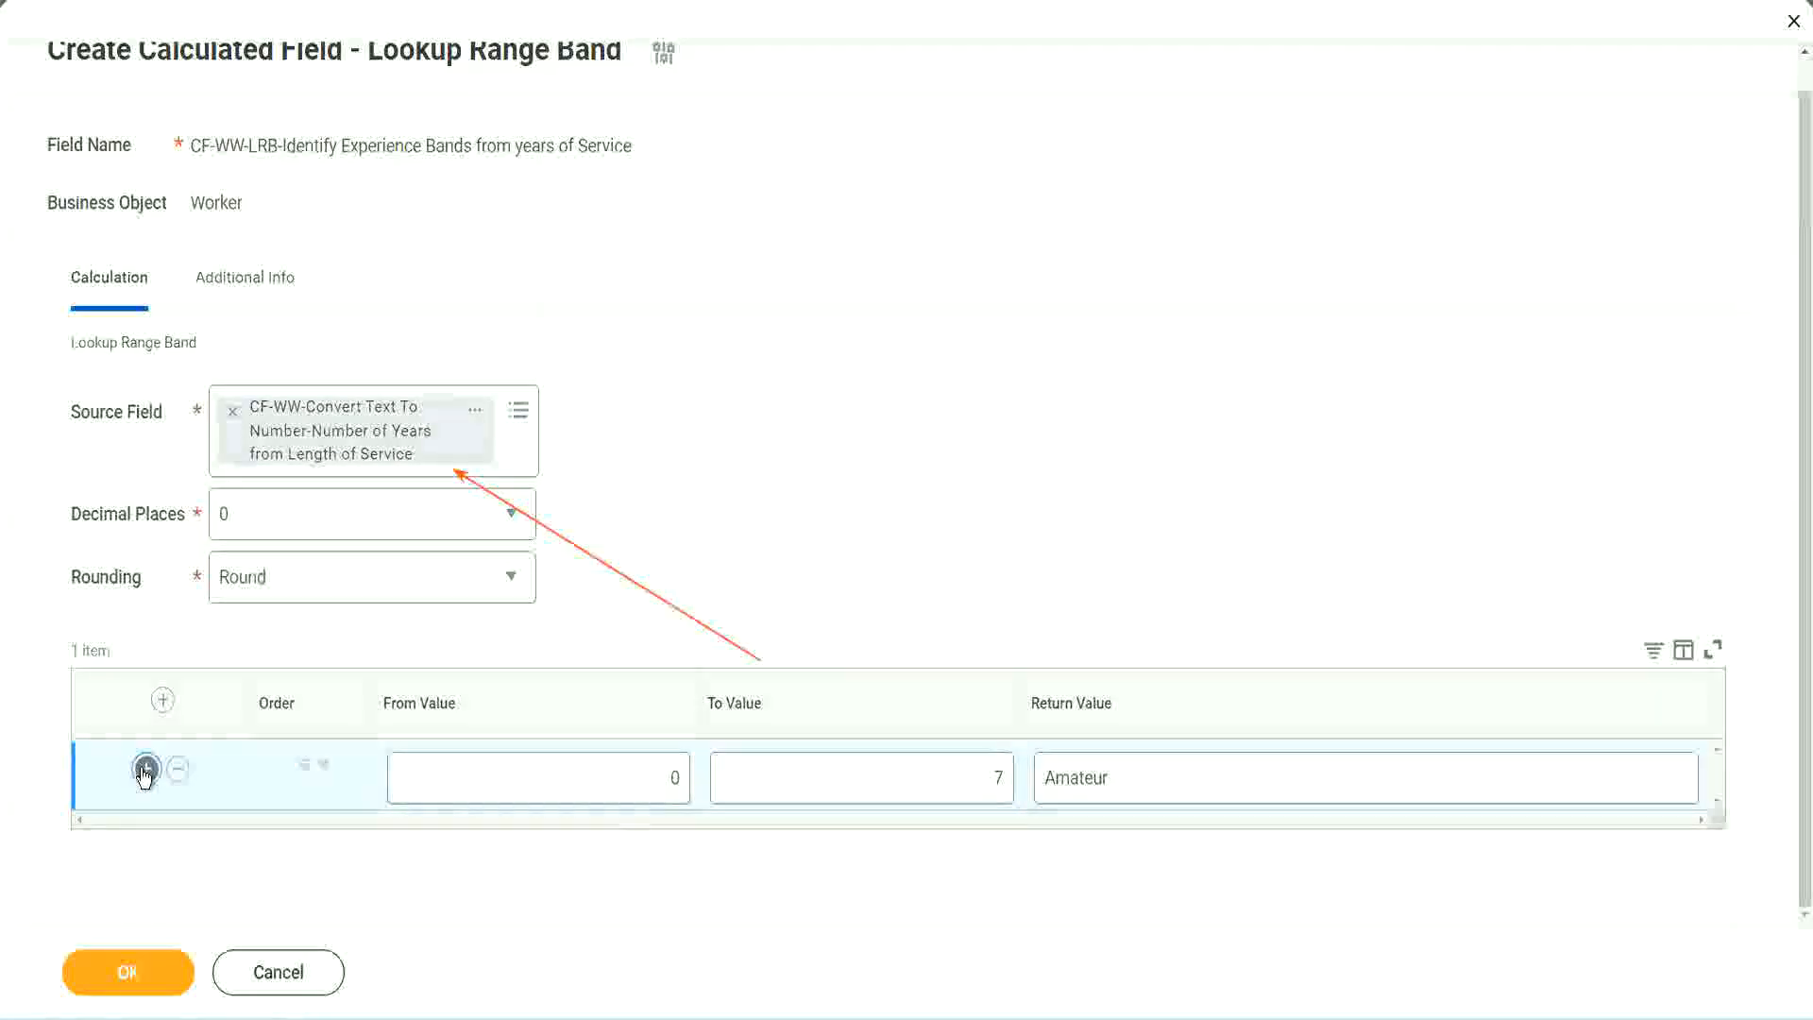
{"action": "left_click", "coordinate": [683, 846]}
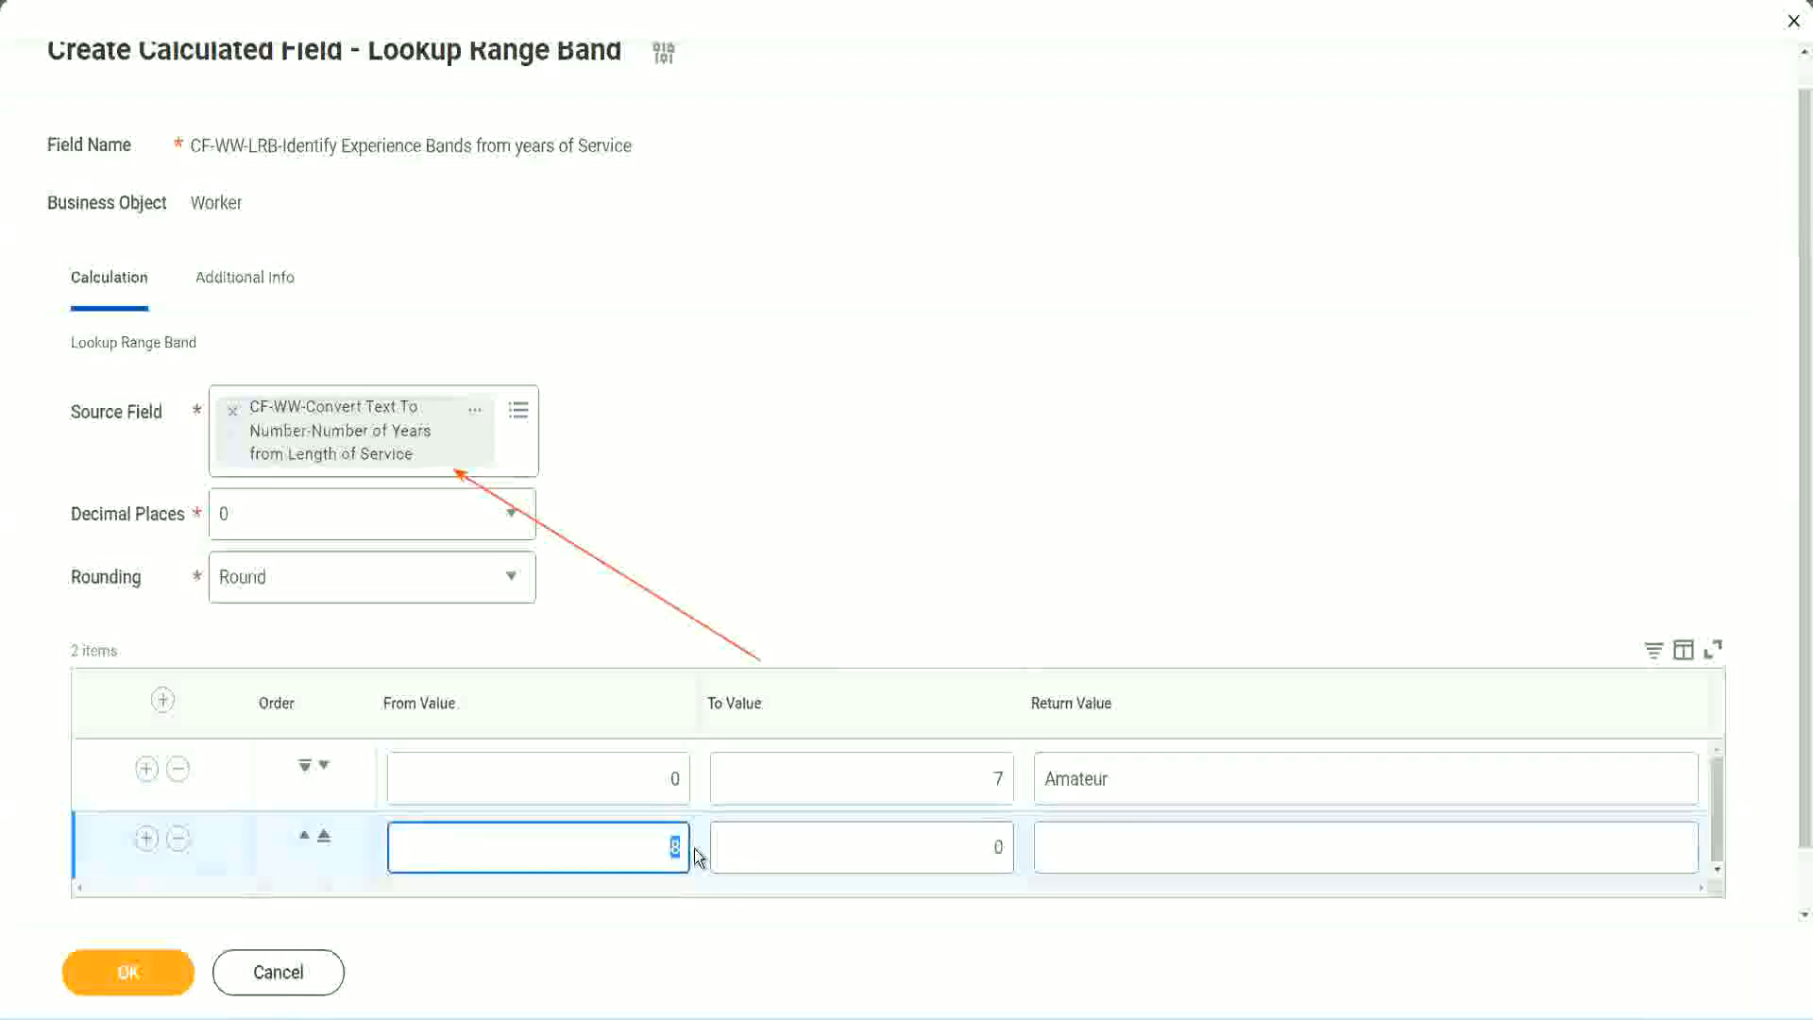
{"action": "left_click", "coordinate": [986, 782]}
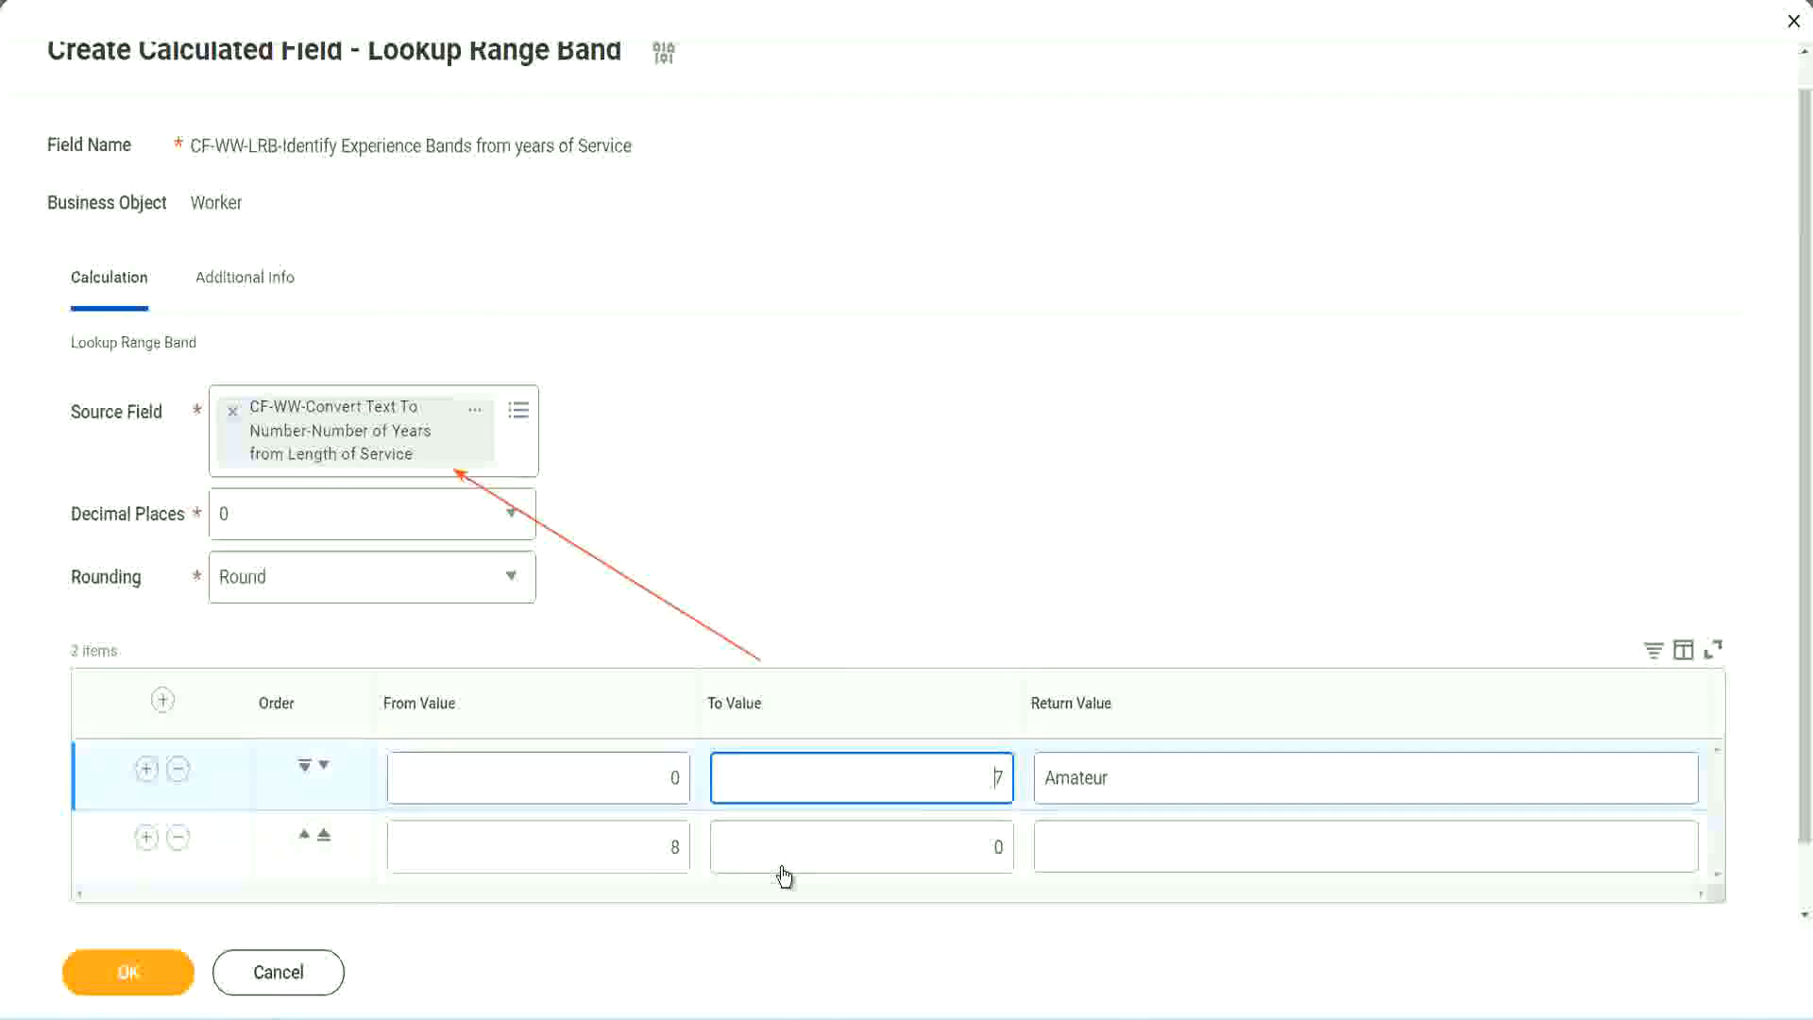
{"action": "left_click", "coordinate": [649, 854]}
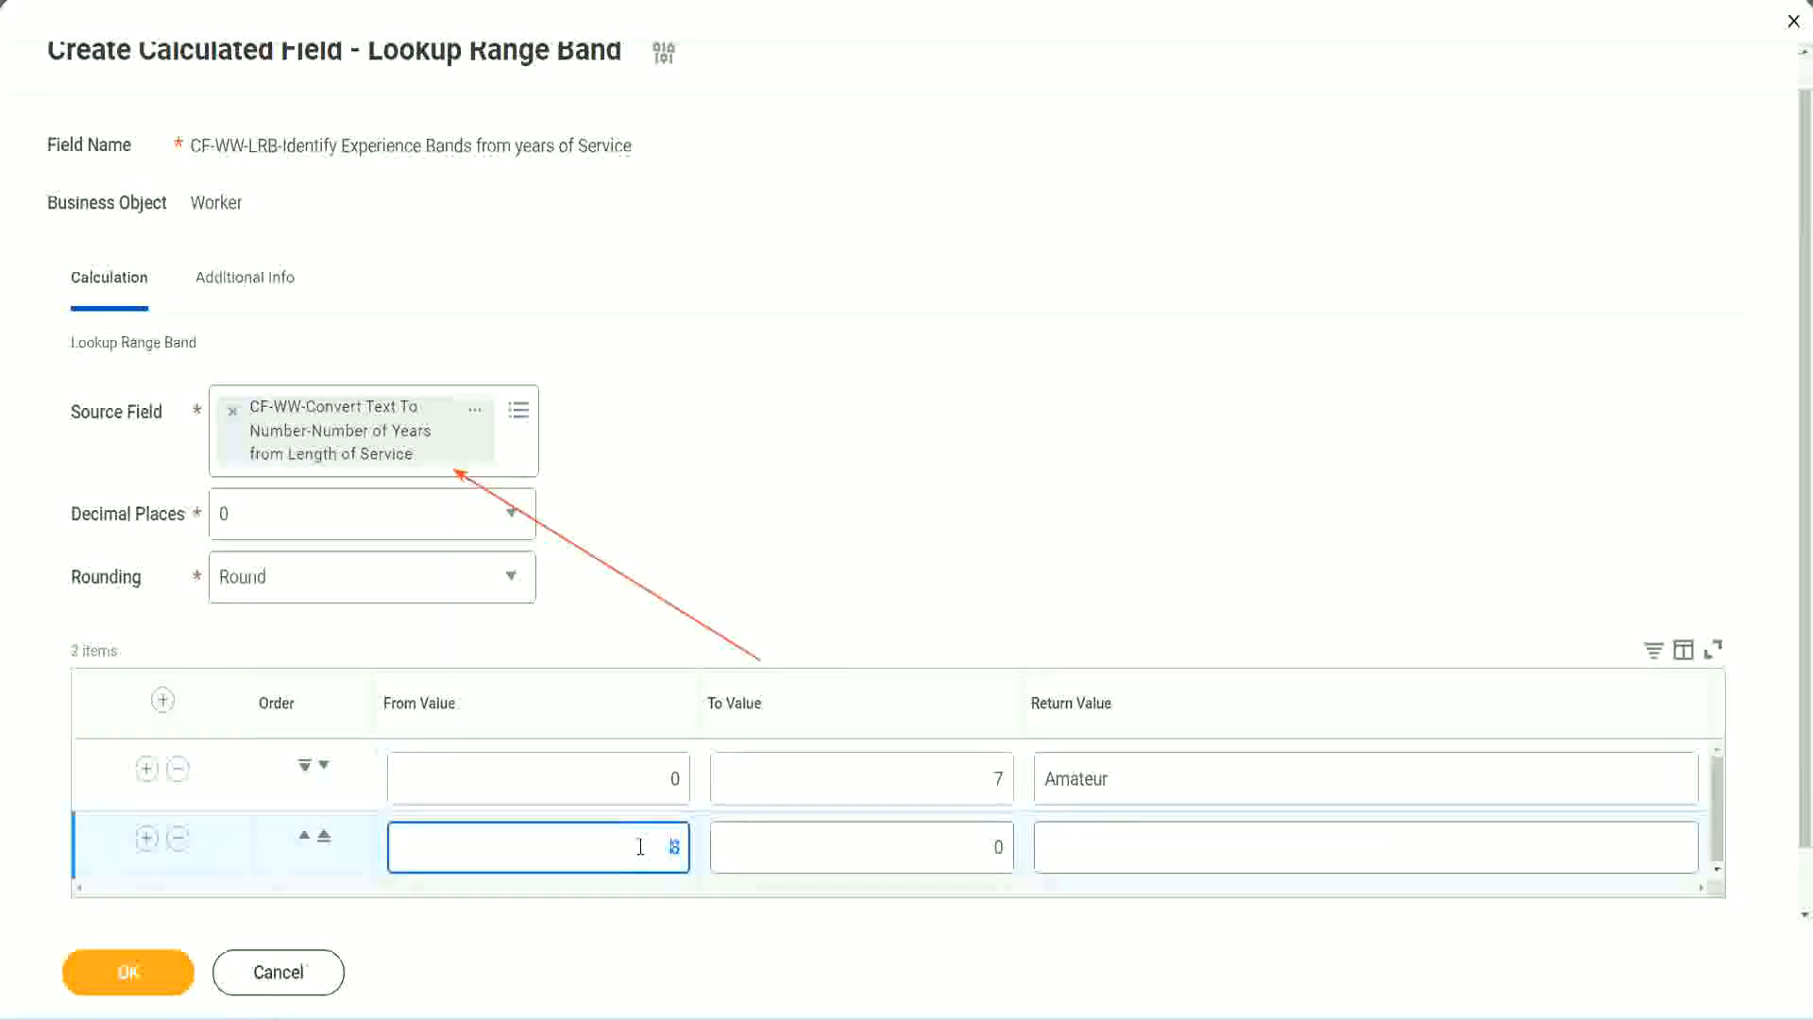
{"action": "left_click", "coordinate": [640, 847]}
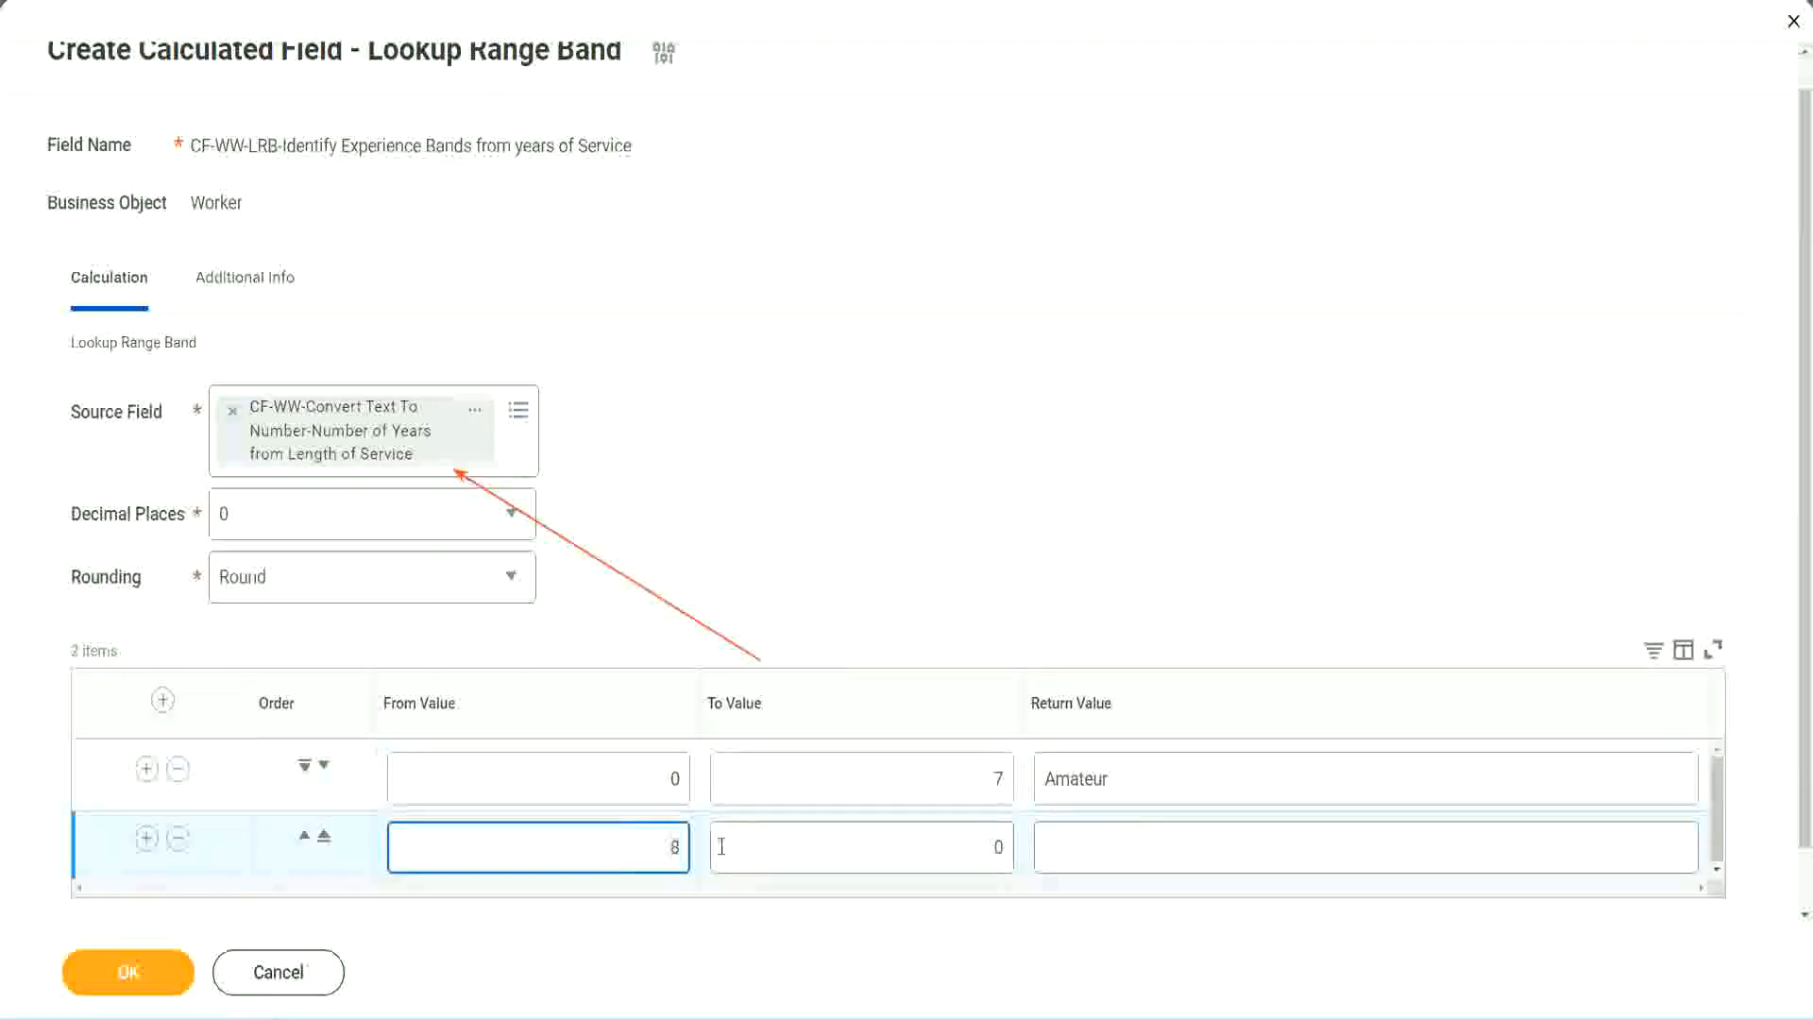
{"action": "left_click", "coordinate": [982, 847]}
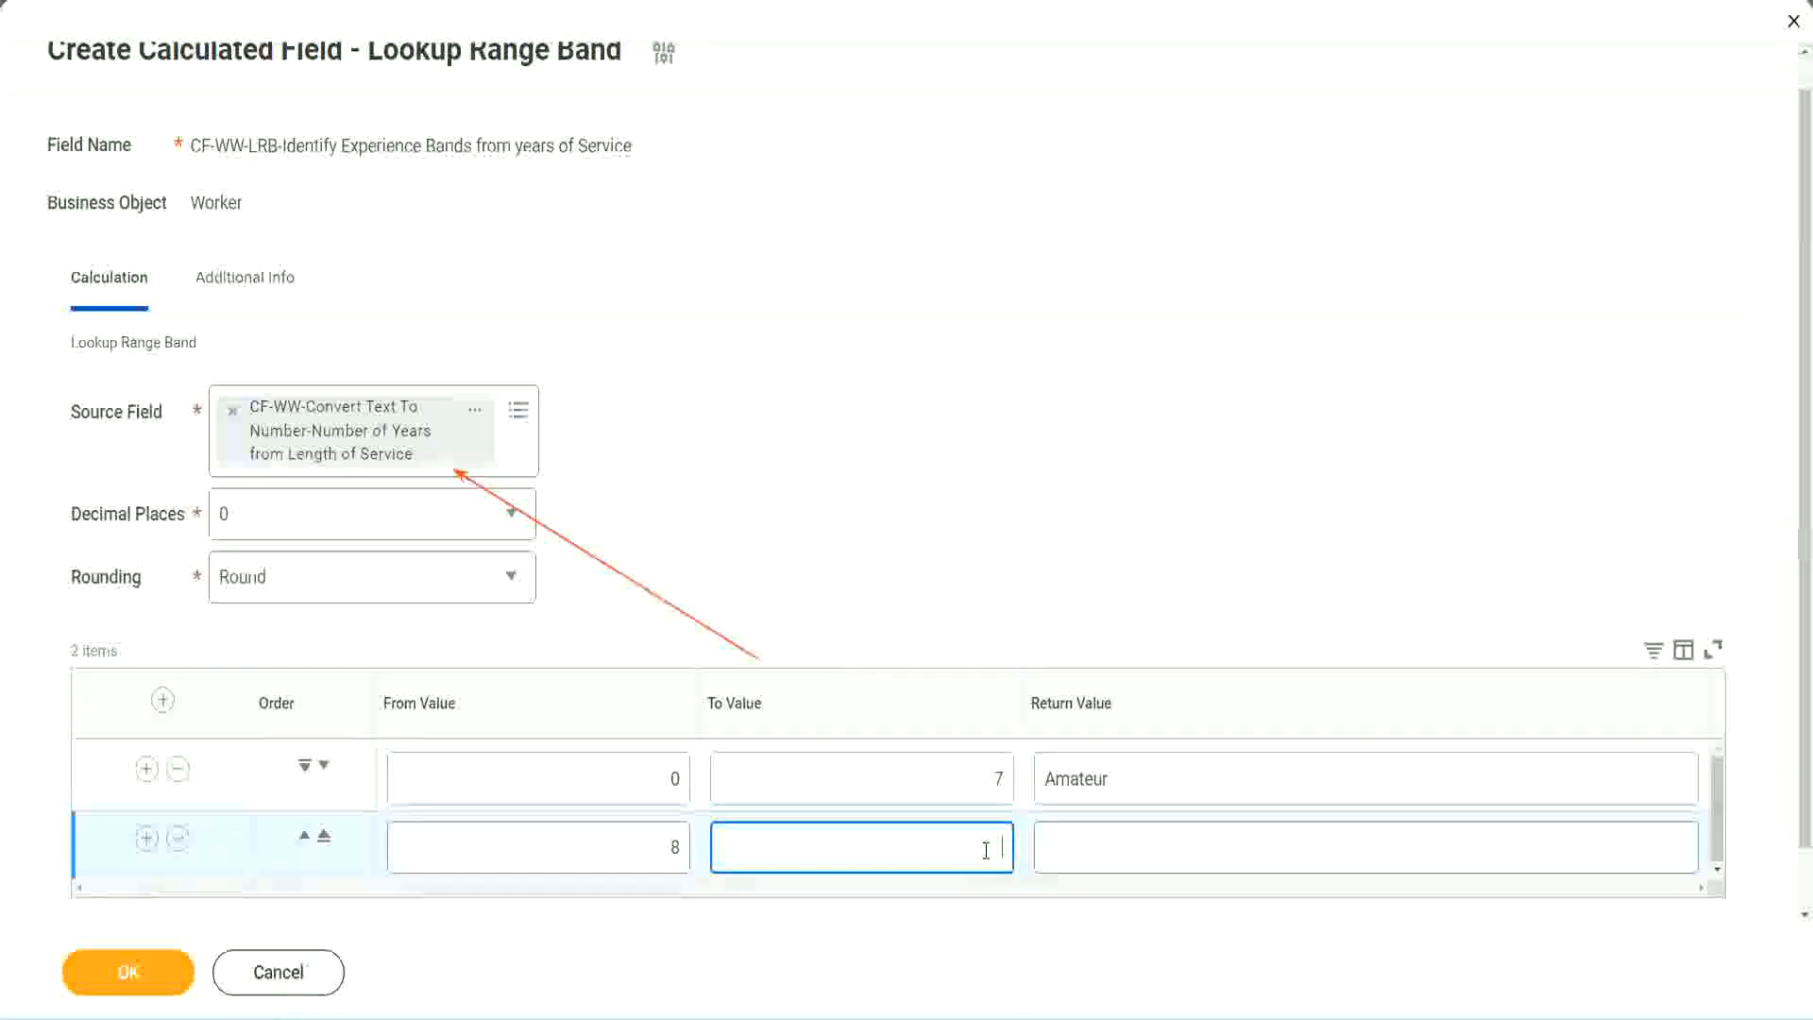
{"action": "type", "text": "15"}
{"action": "left_click", "coordinate": [1118, 842]}
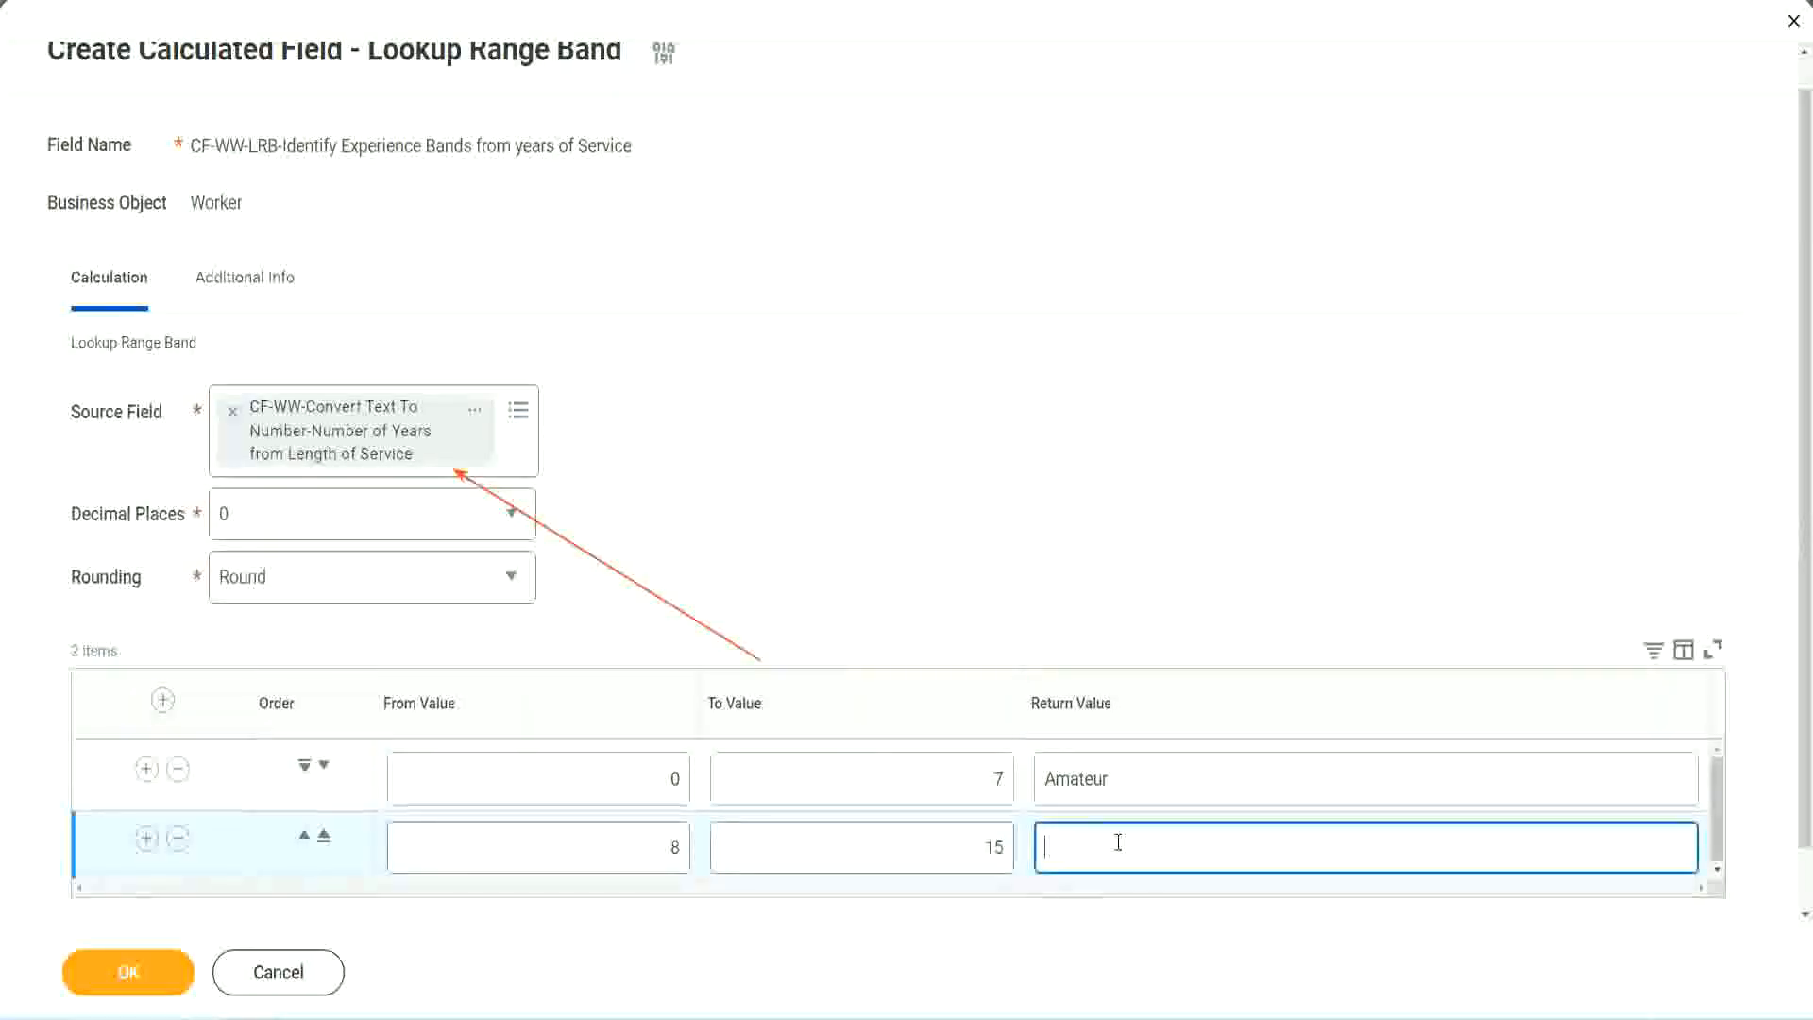
{"action": "type", "text": "Experienced"}
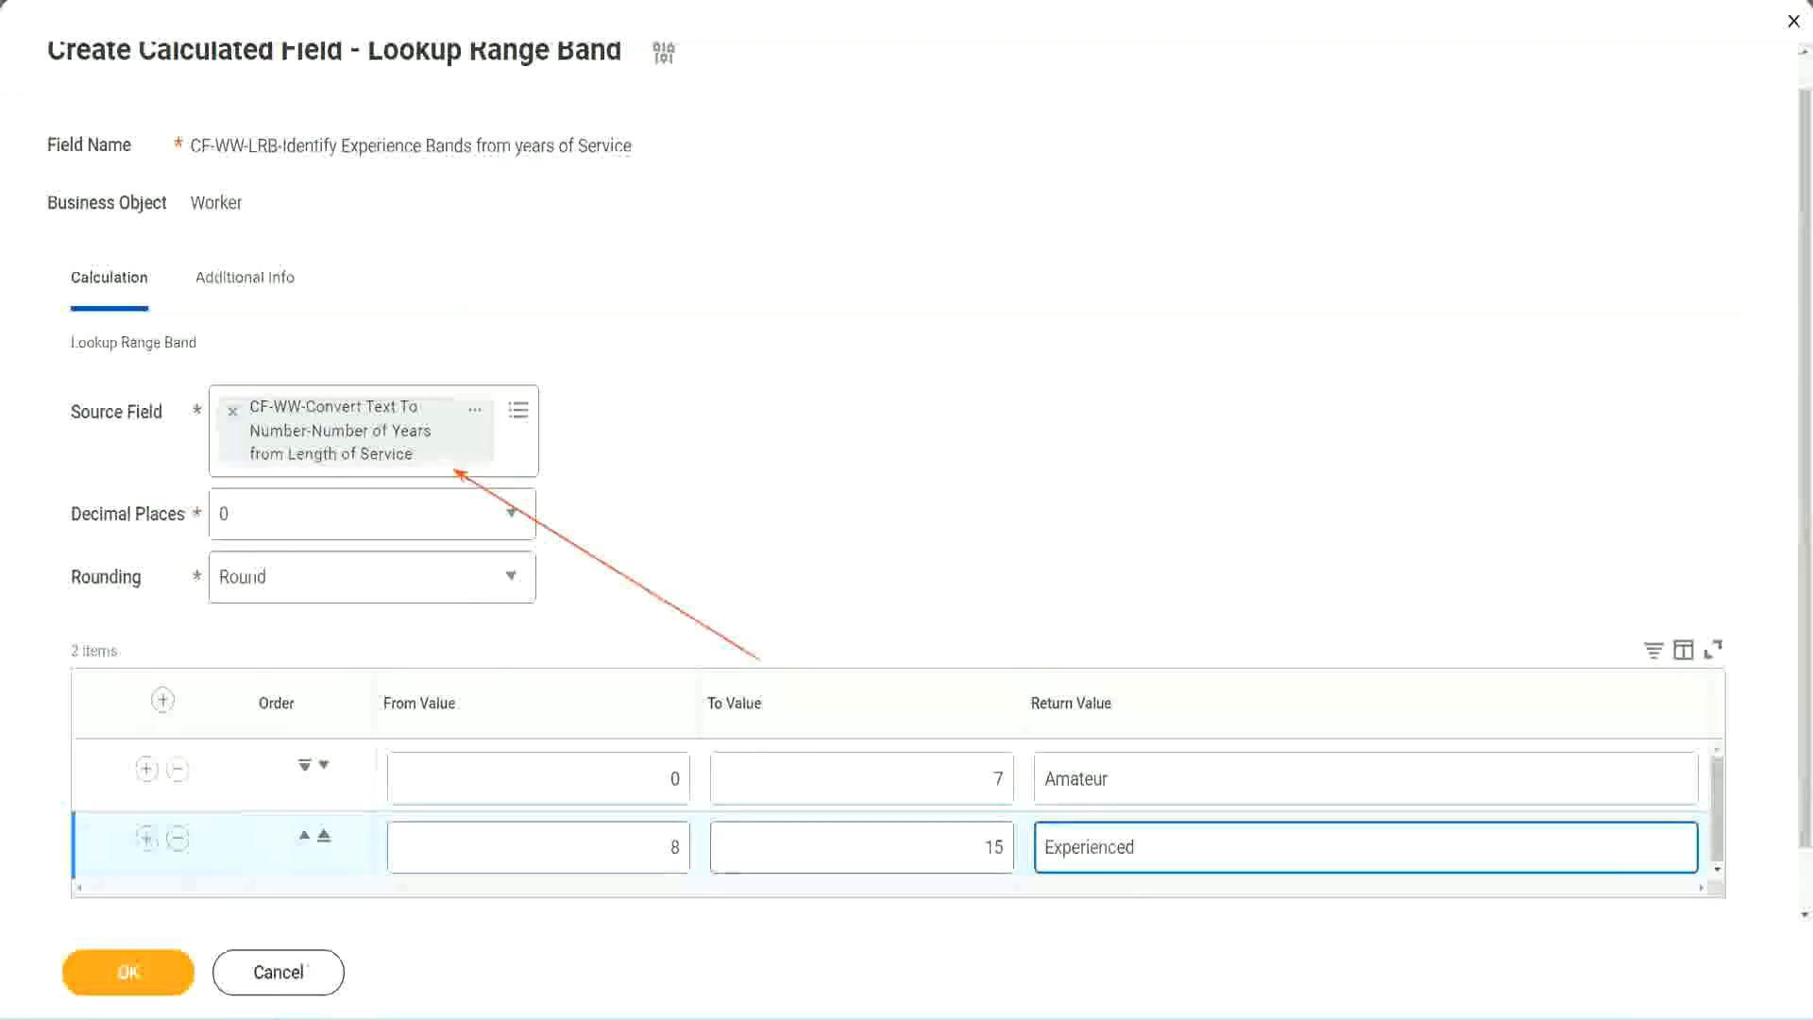
Add a third range band from 16 to 30 with the return value Senior.
{"action": "left_click", "coordinate": [146, 838]}
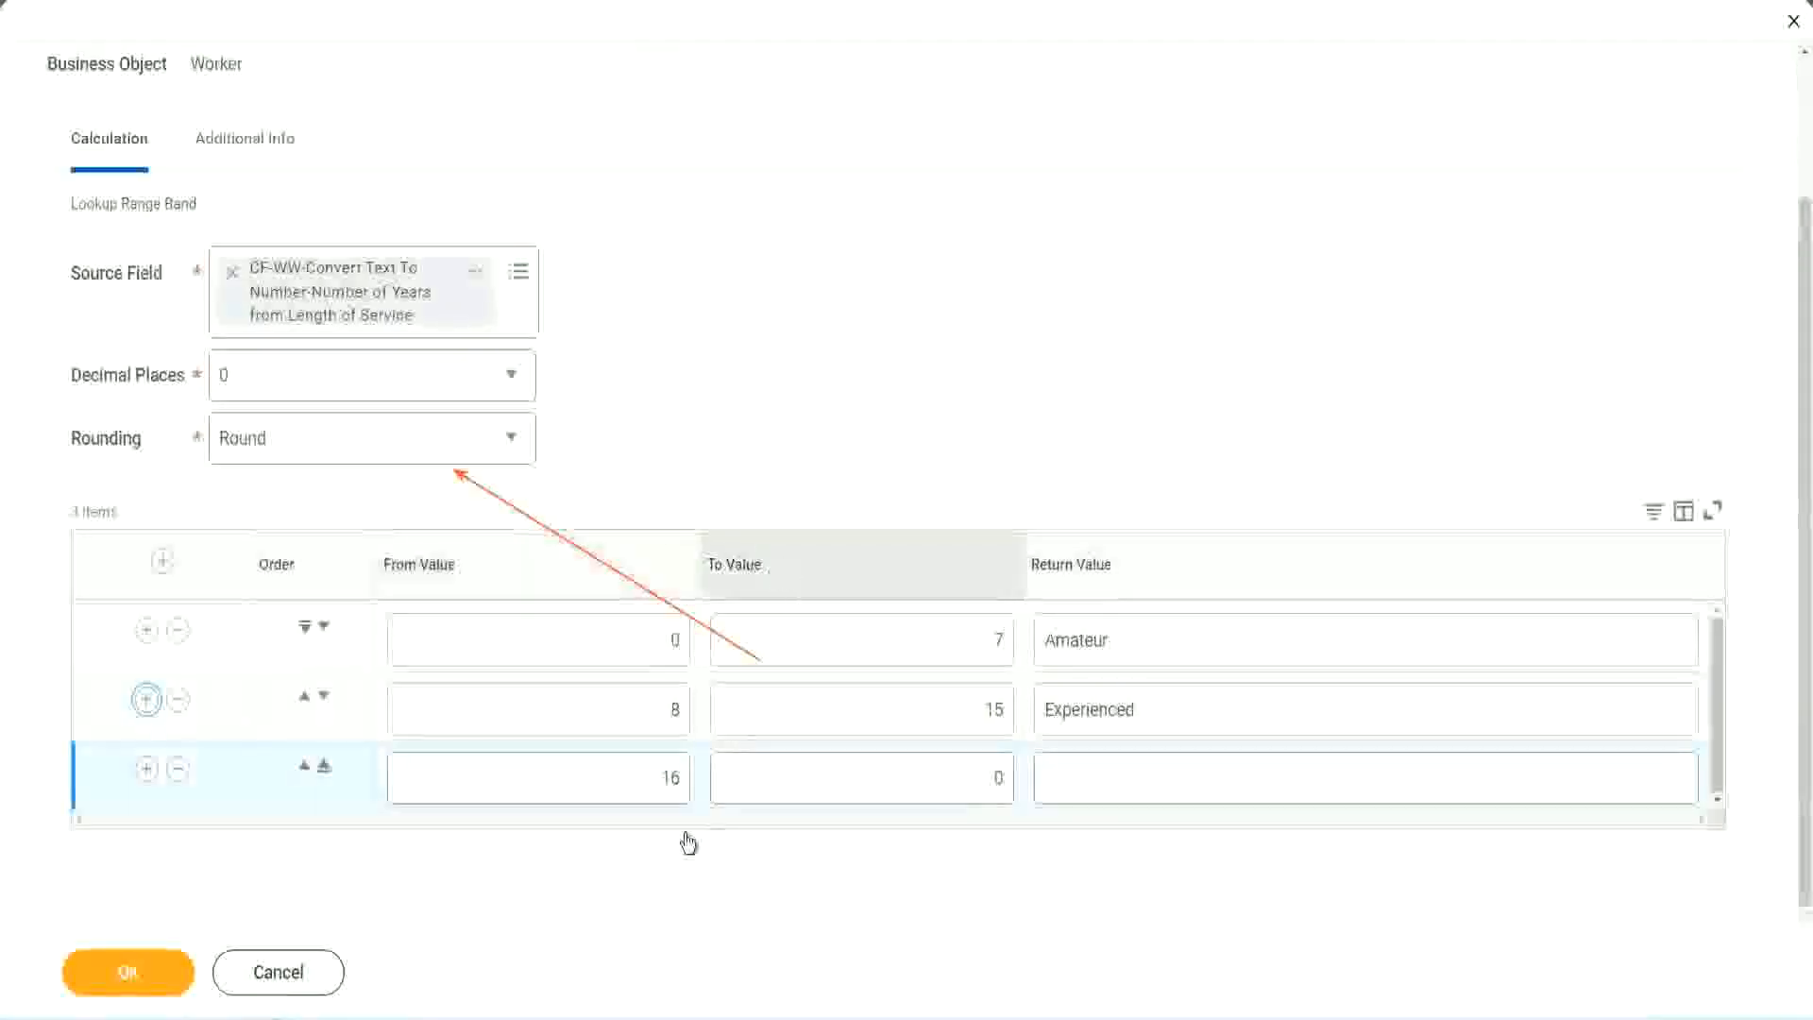
{"action": "left_click", "coordinate": [910, 778]}
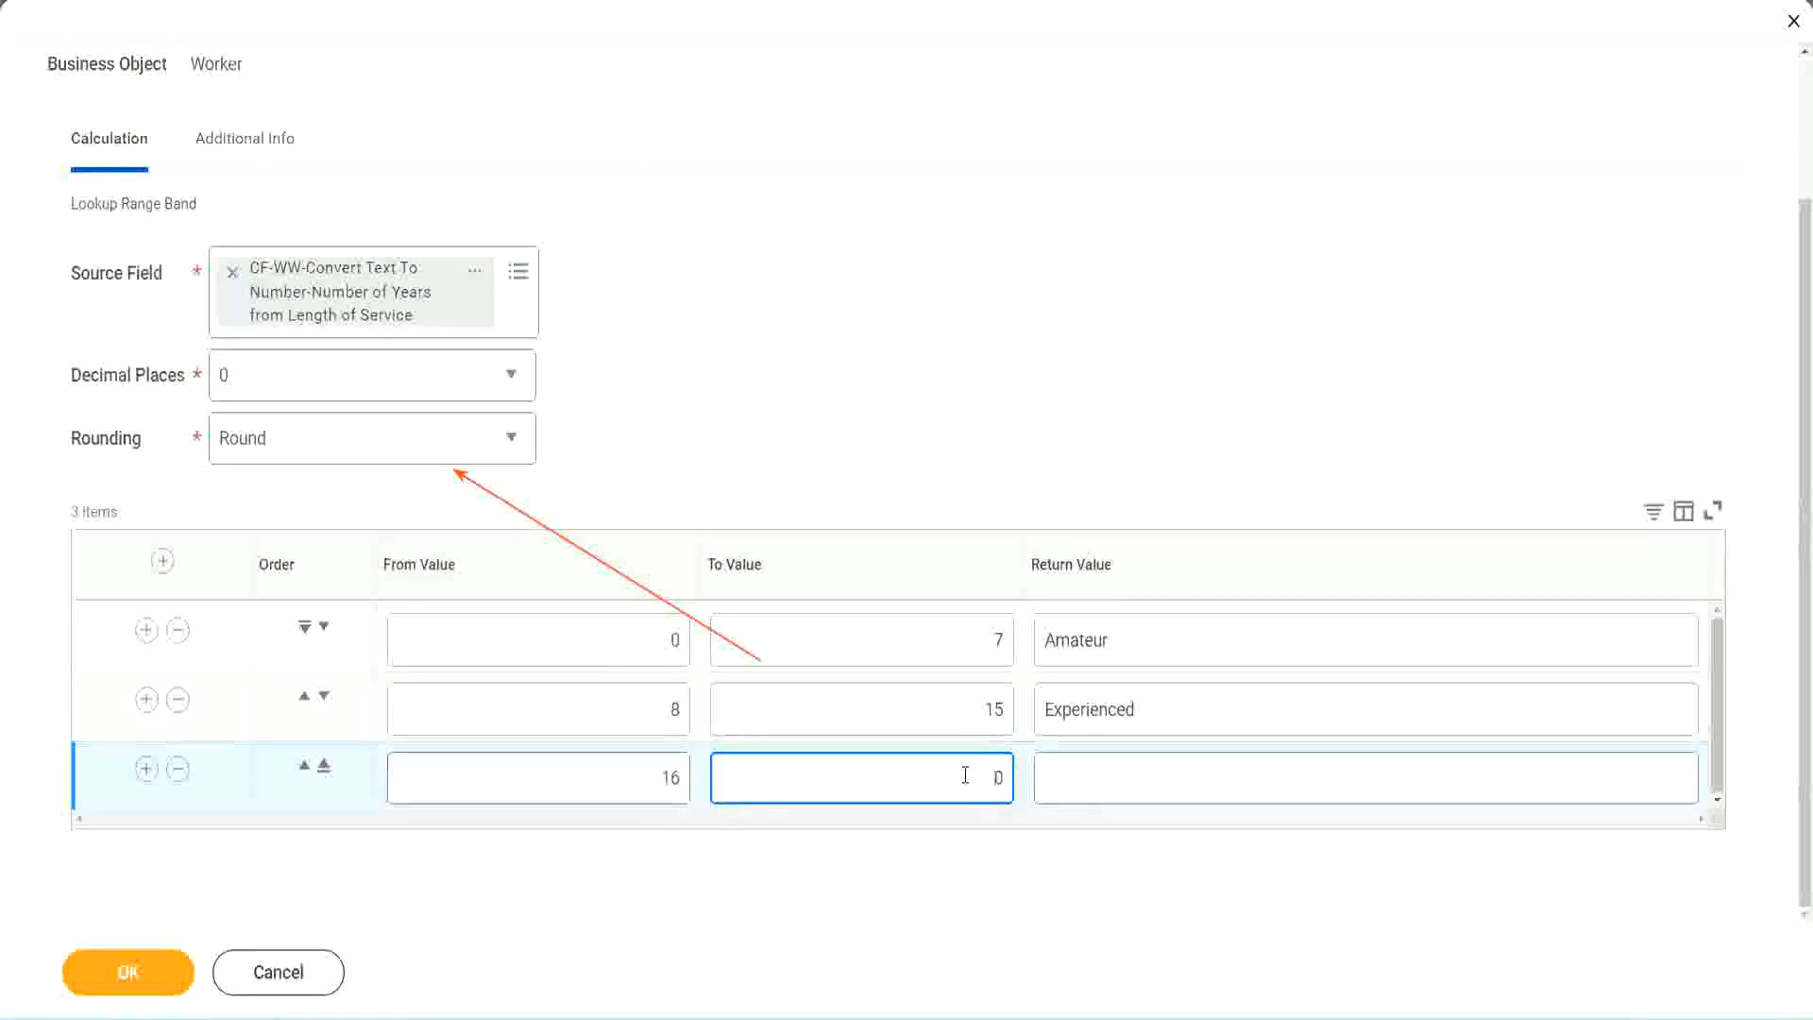
{"action": "type", "text": "3"}
{"action": "key", "text": "Tab"}
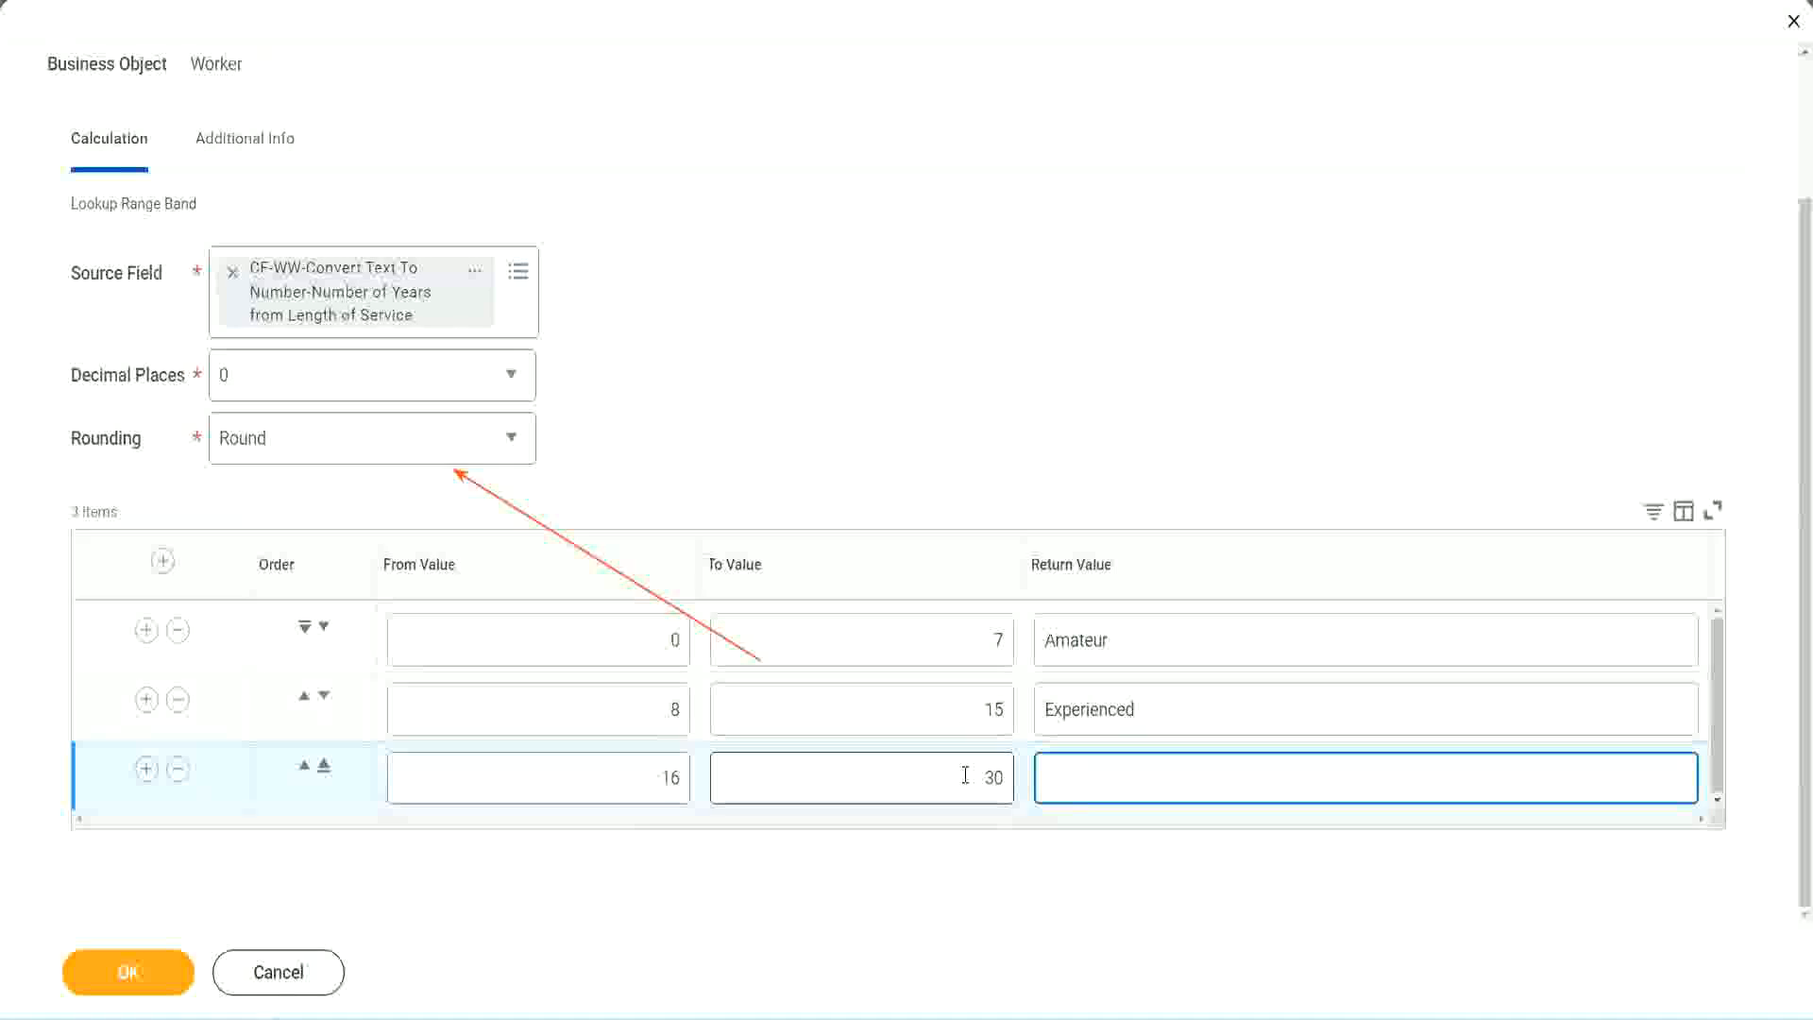
{"action": "type", "text": "L"}
{"action": "type", "text": "Senior"}
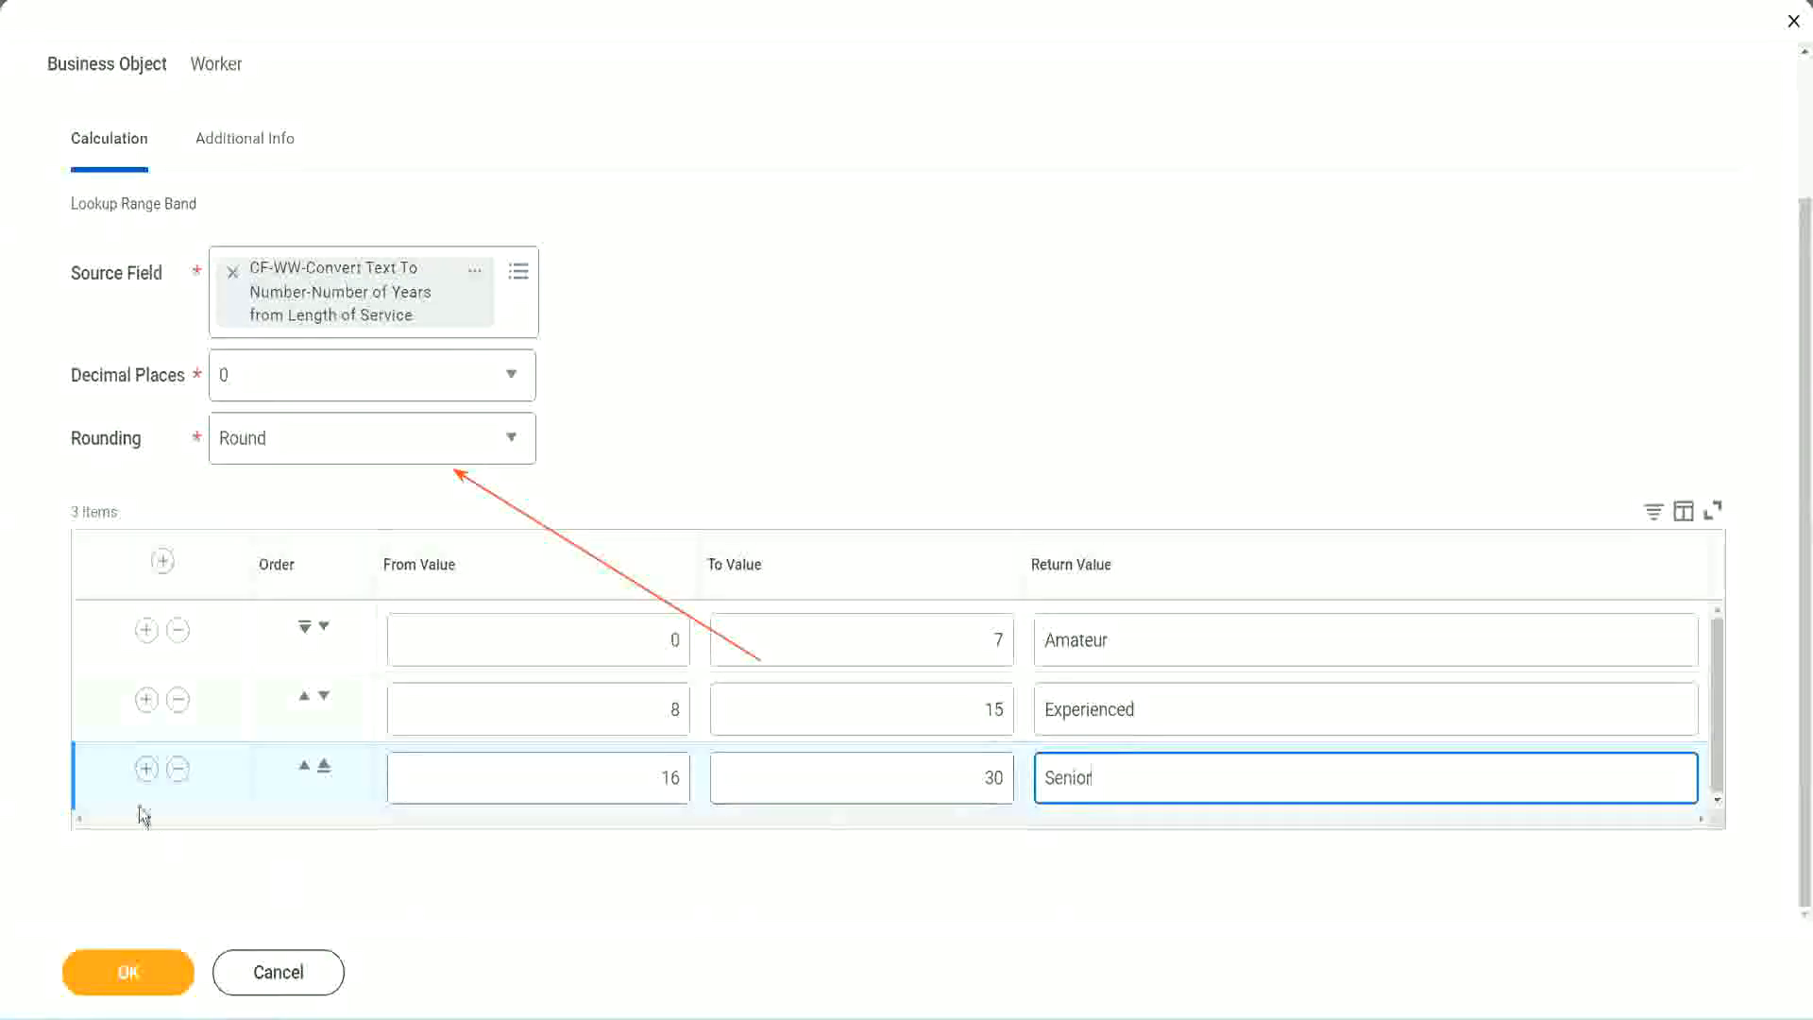
Add a fourth range band from 31 to 1000 with the return value Legend.
{"action": "left_click", "coordinate": [147, 767]}
{"action": "scroll", "coordinate": [340, 725], "scroll_direction": "down", "scroll_amount": 1}
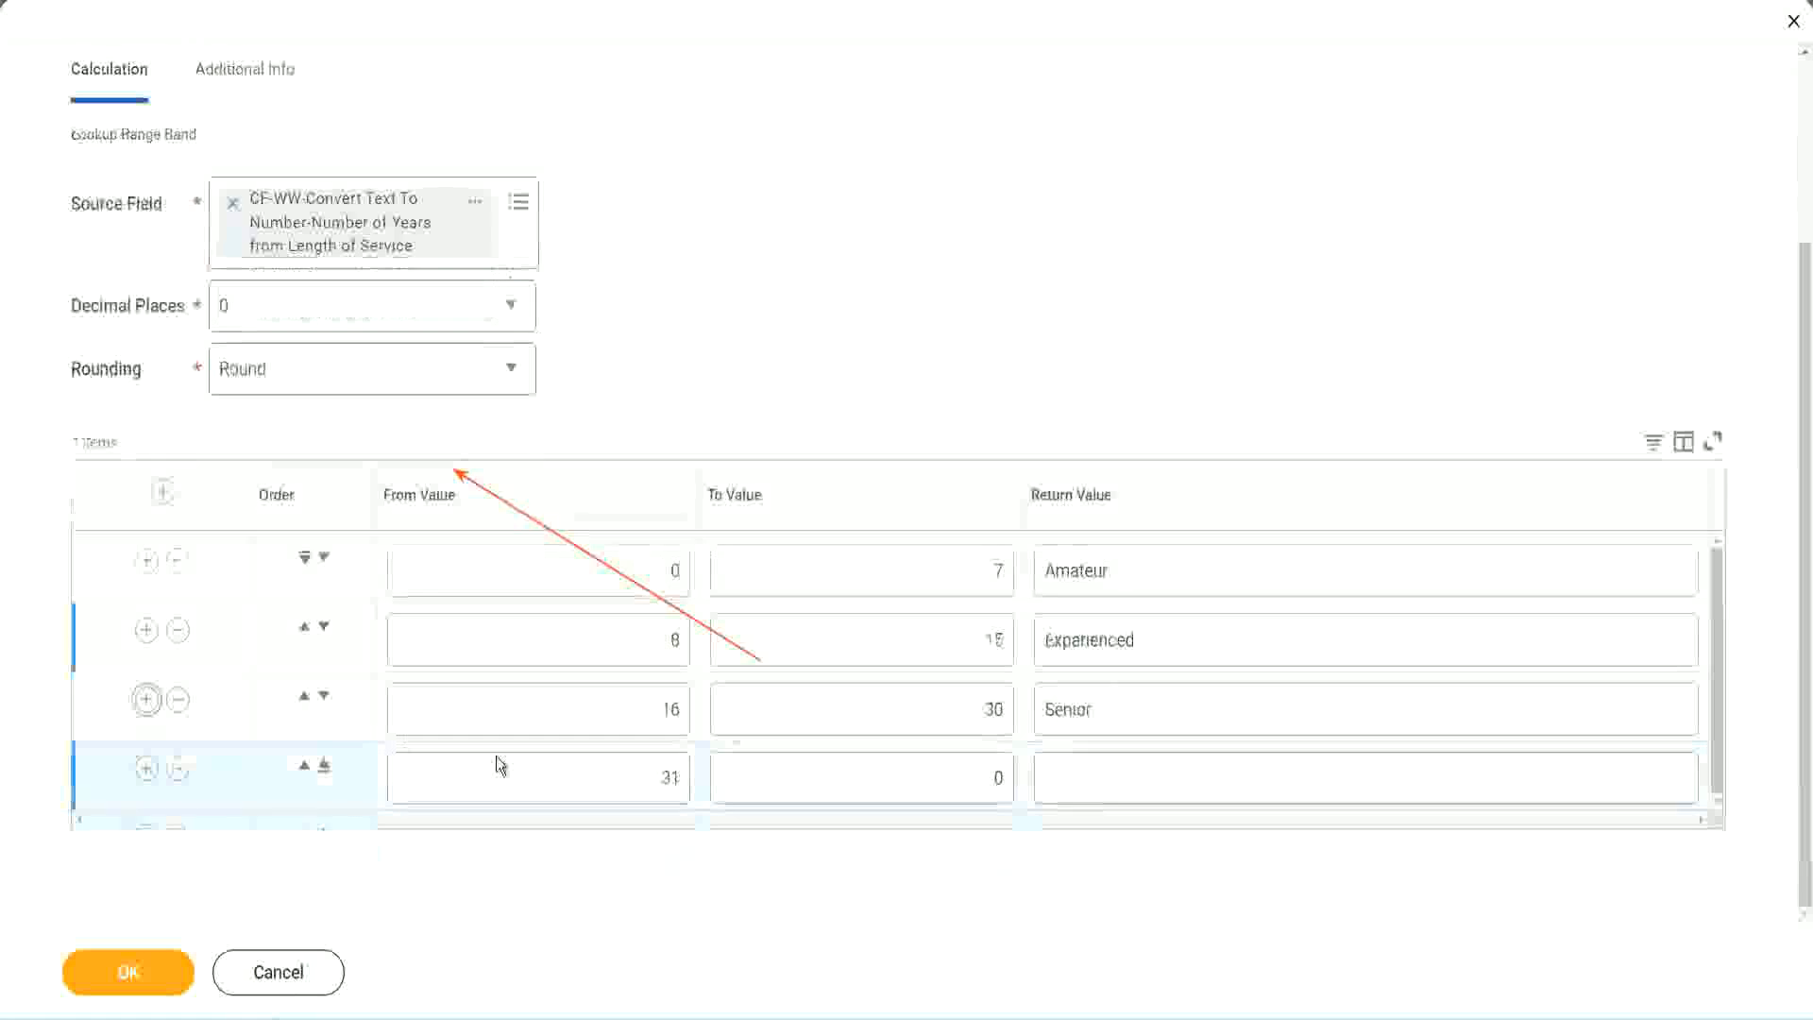
{"action": "left_click", "coordinate": [595, 769]}
{"action": "left_click_drag", "start_coordinate": [594, 770], "coordinate": [695, 777]}
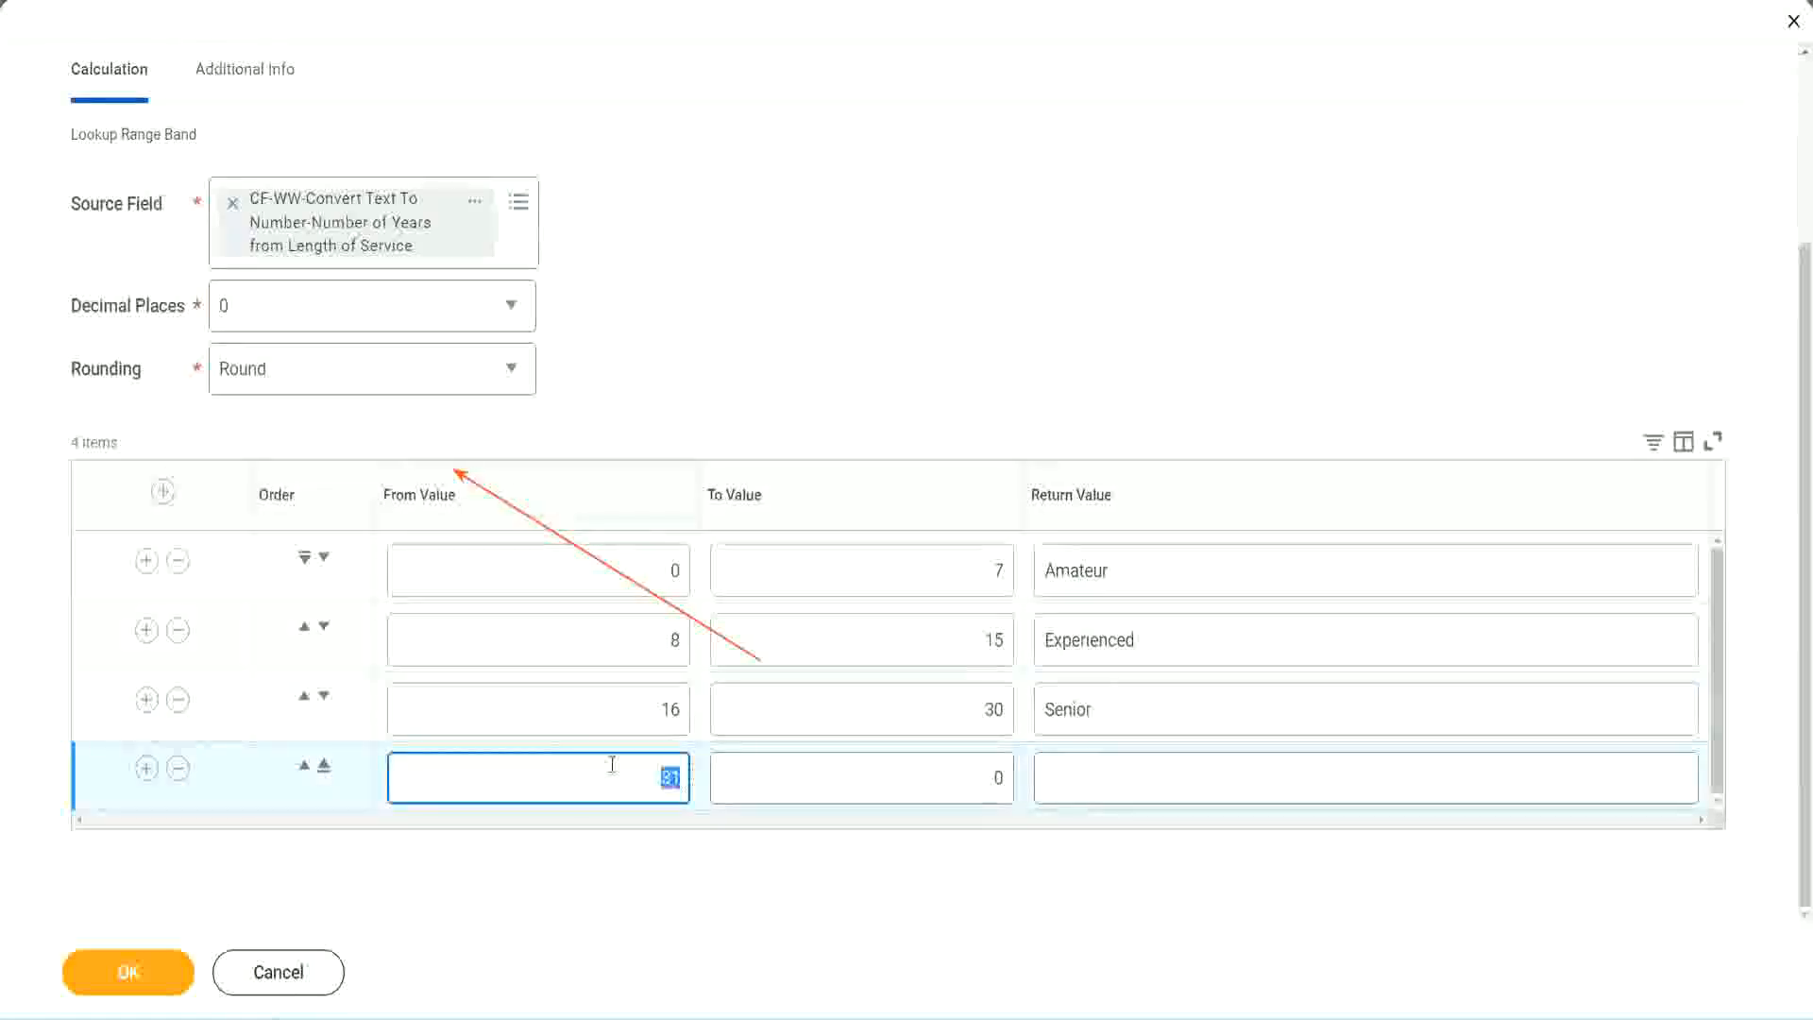
{"action": "left_click", "coordinate": [976, 779]}
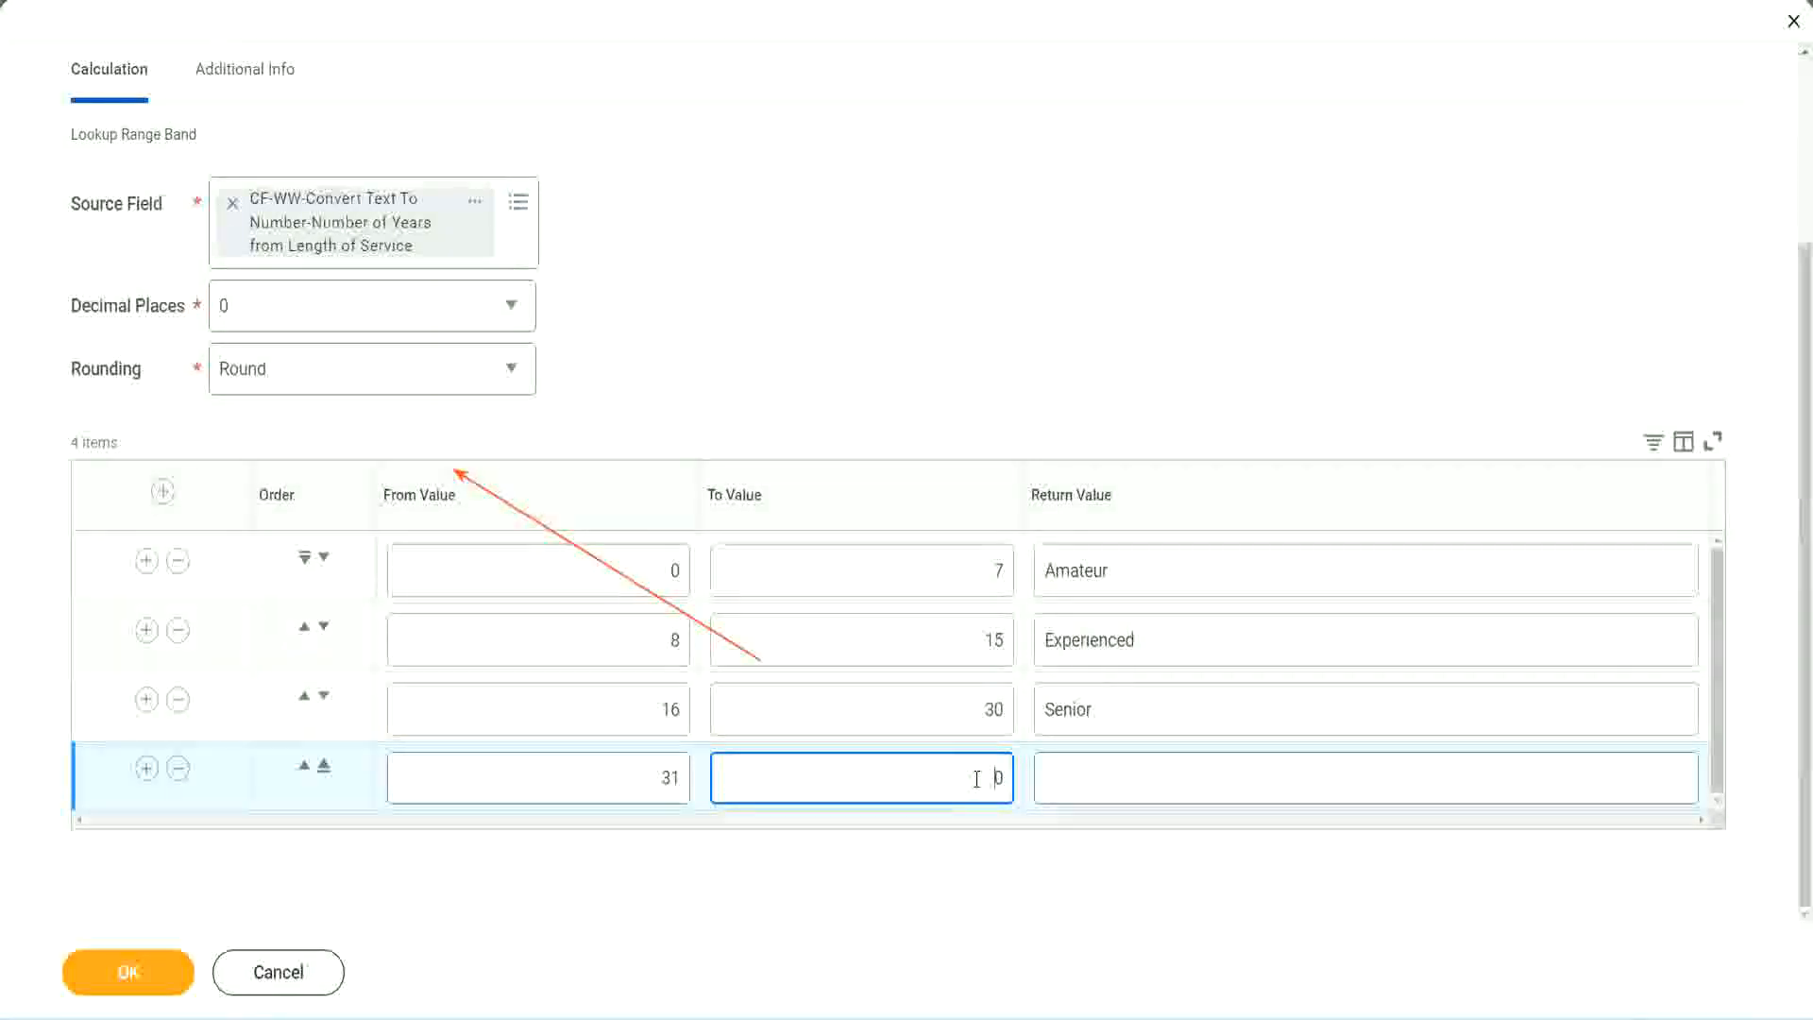
{"action": "type", "text": "1000"}
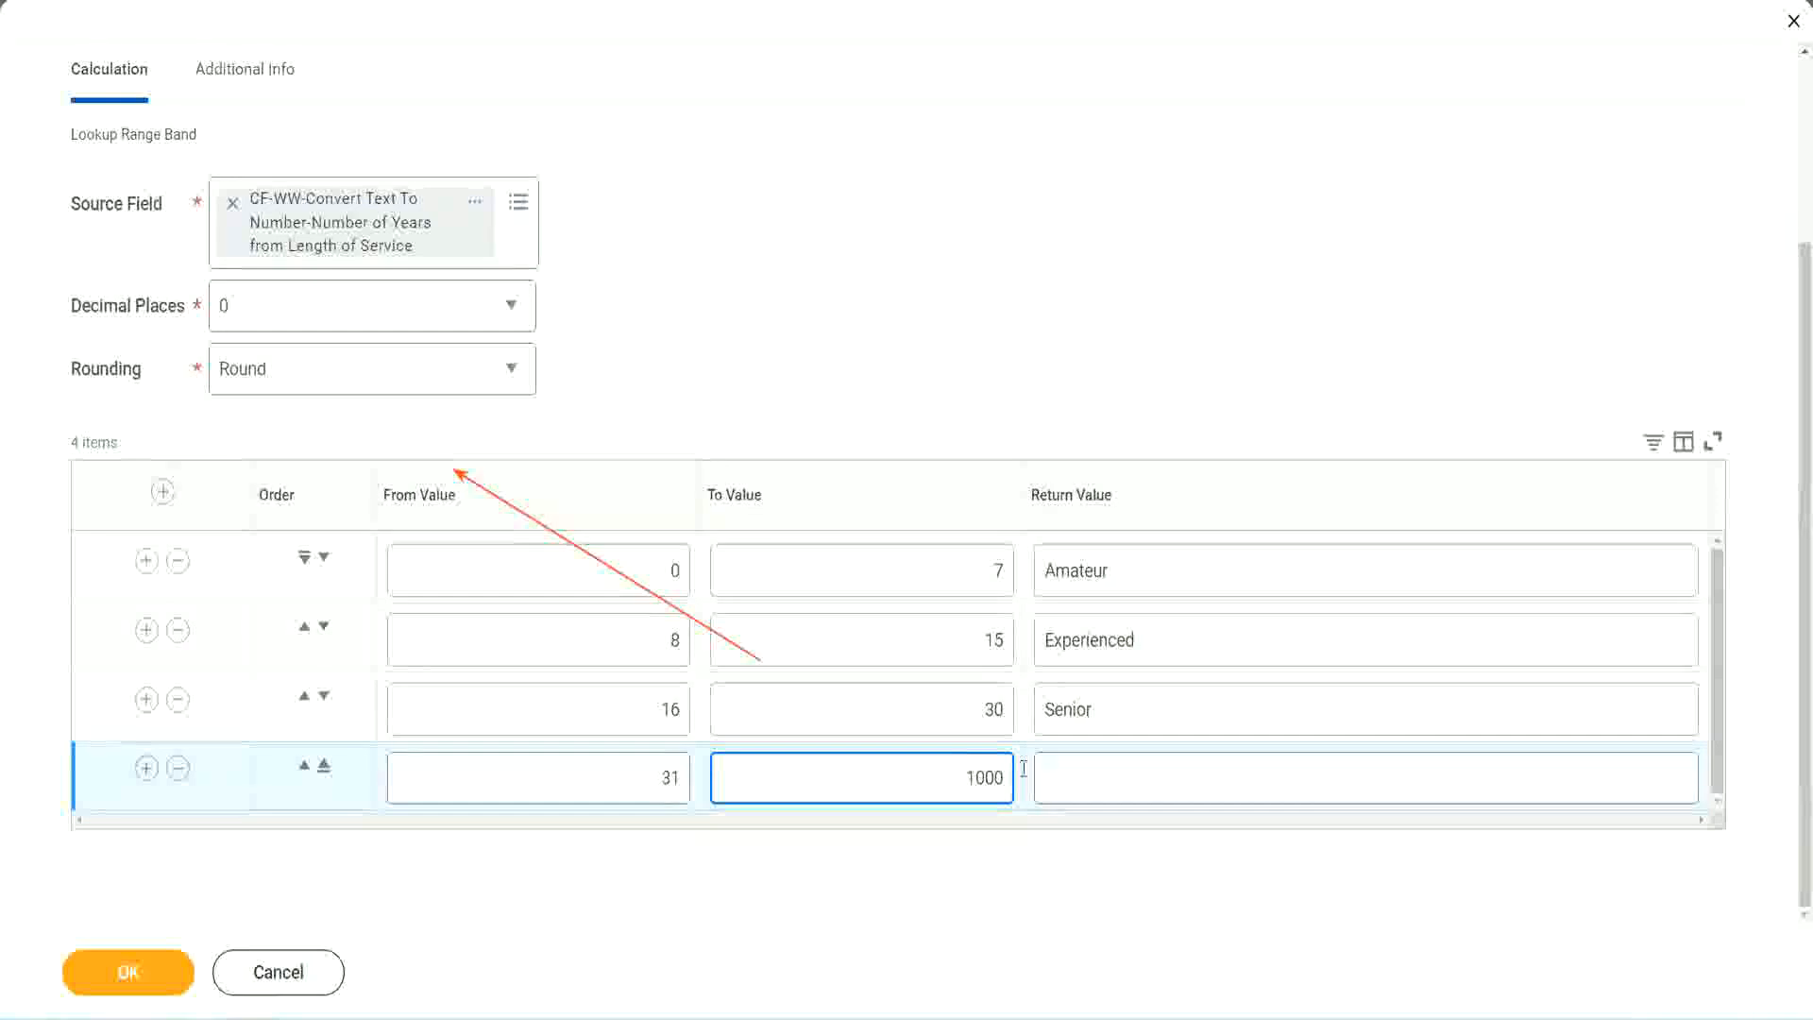
{"action": "left_click", "coordinate": [1023, 769]}
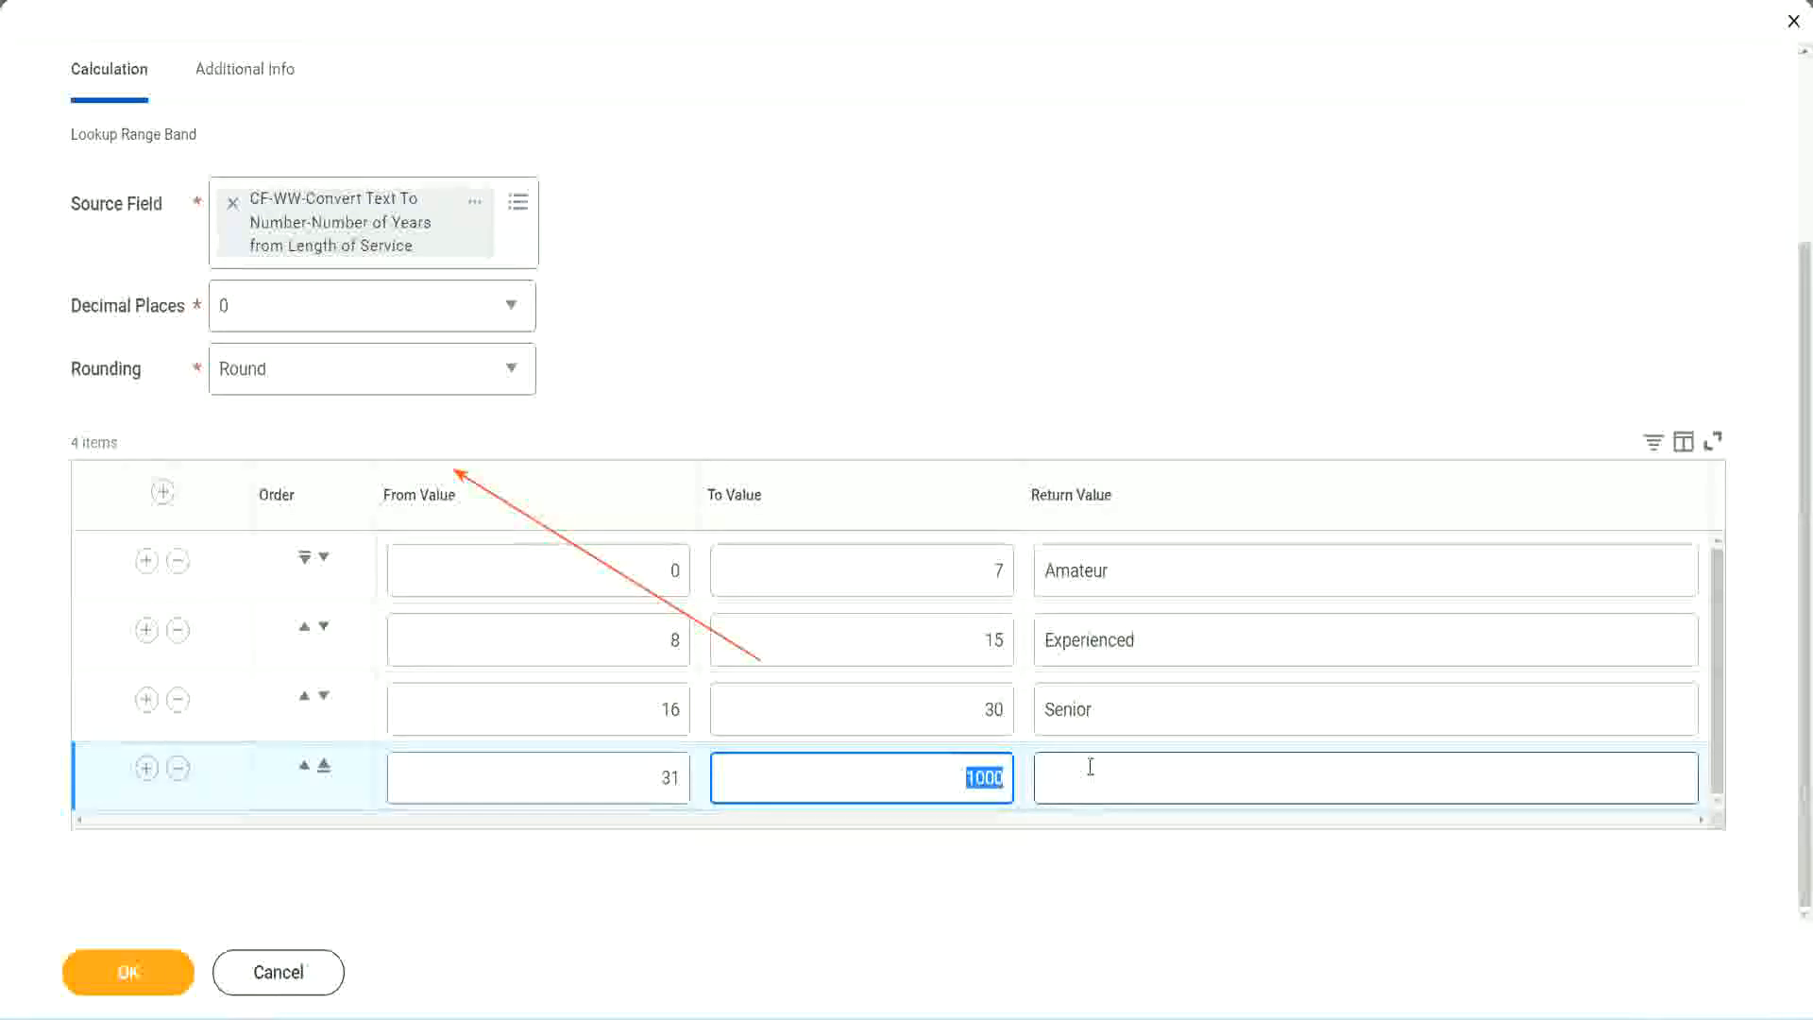
{"action": "left_click", "coordinate": [950, 772]}
{"action": "left_click_drag", "start_coordinate": [949, 772], "coordinate": [1016, 773]}
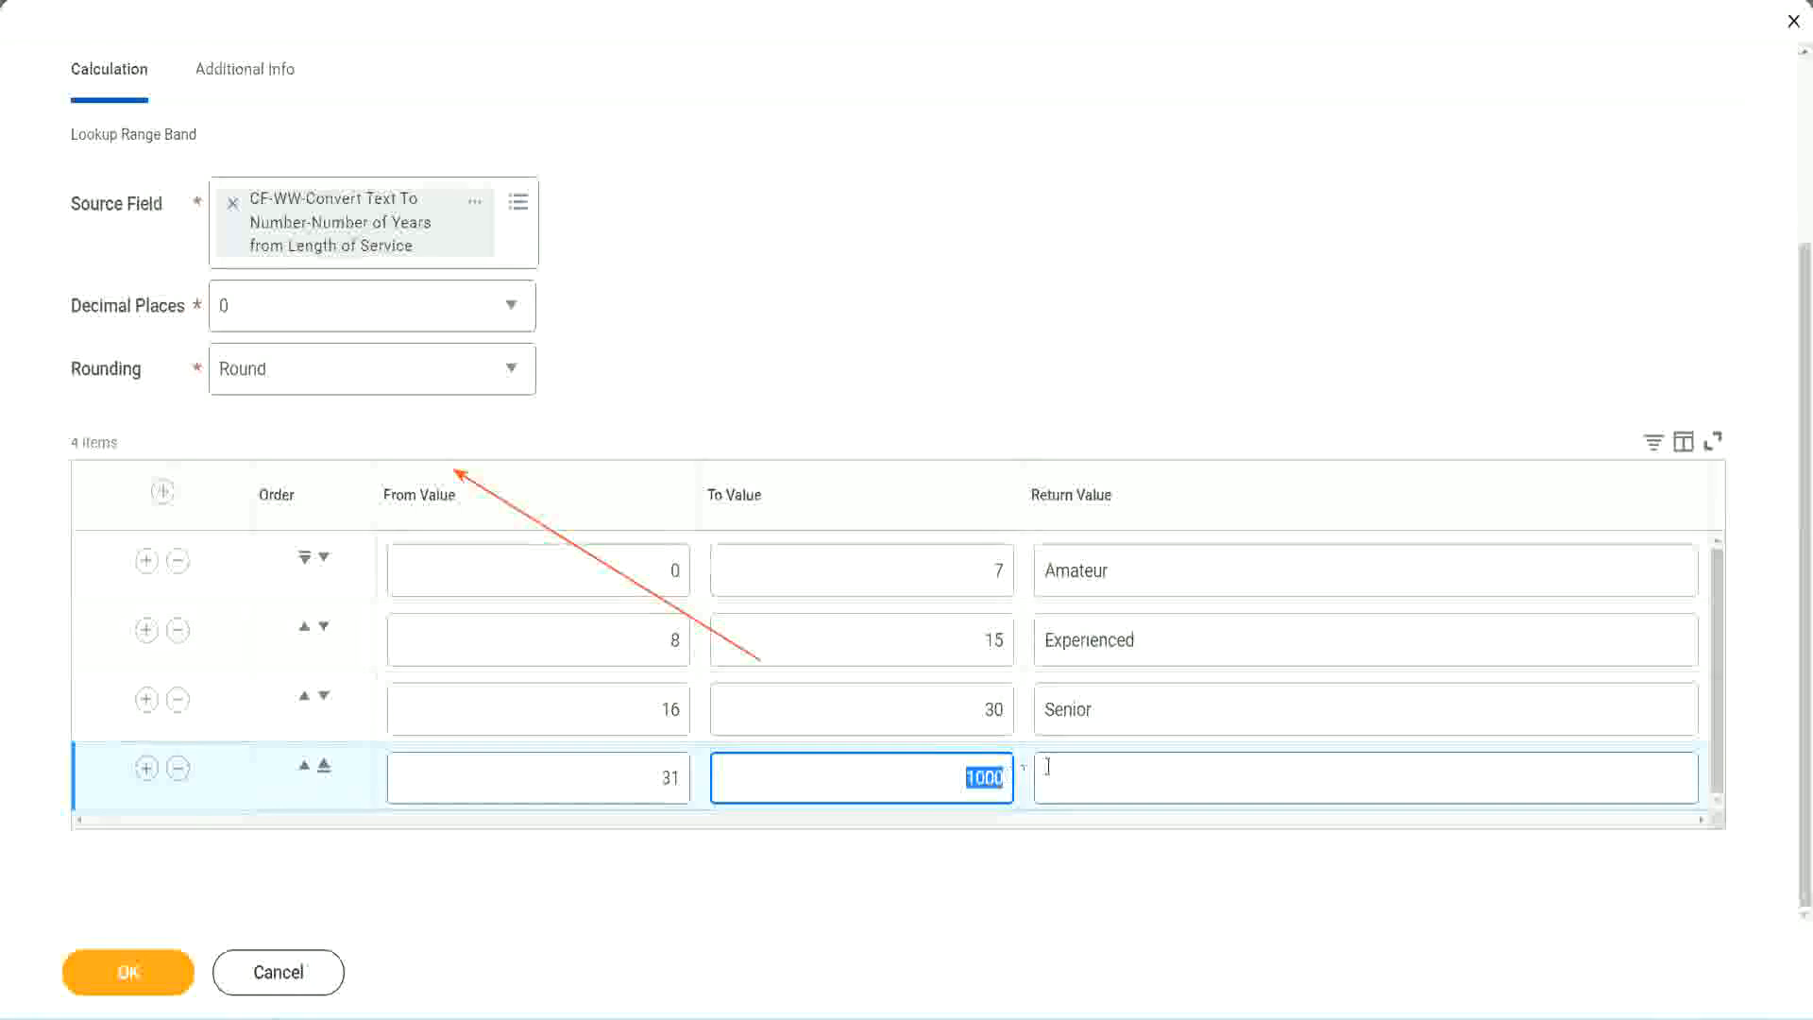
{"action": "left_click", "coordinate": [1131, 779]}
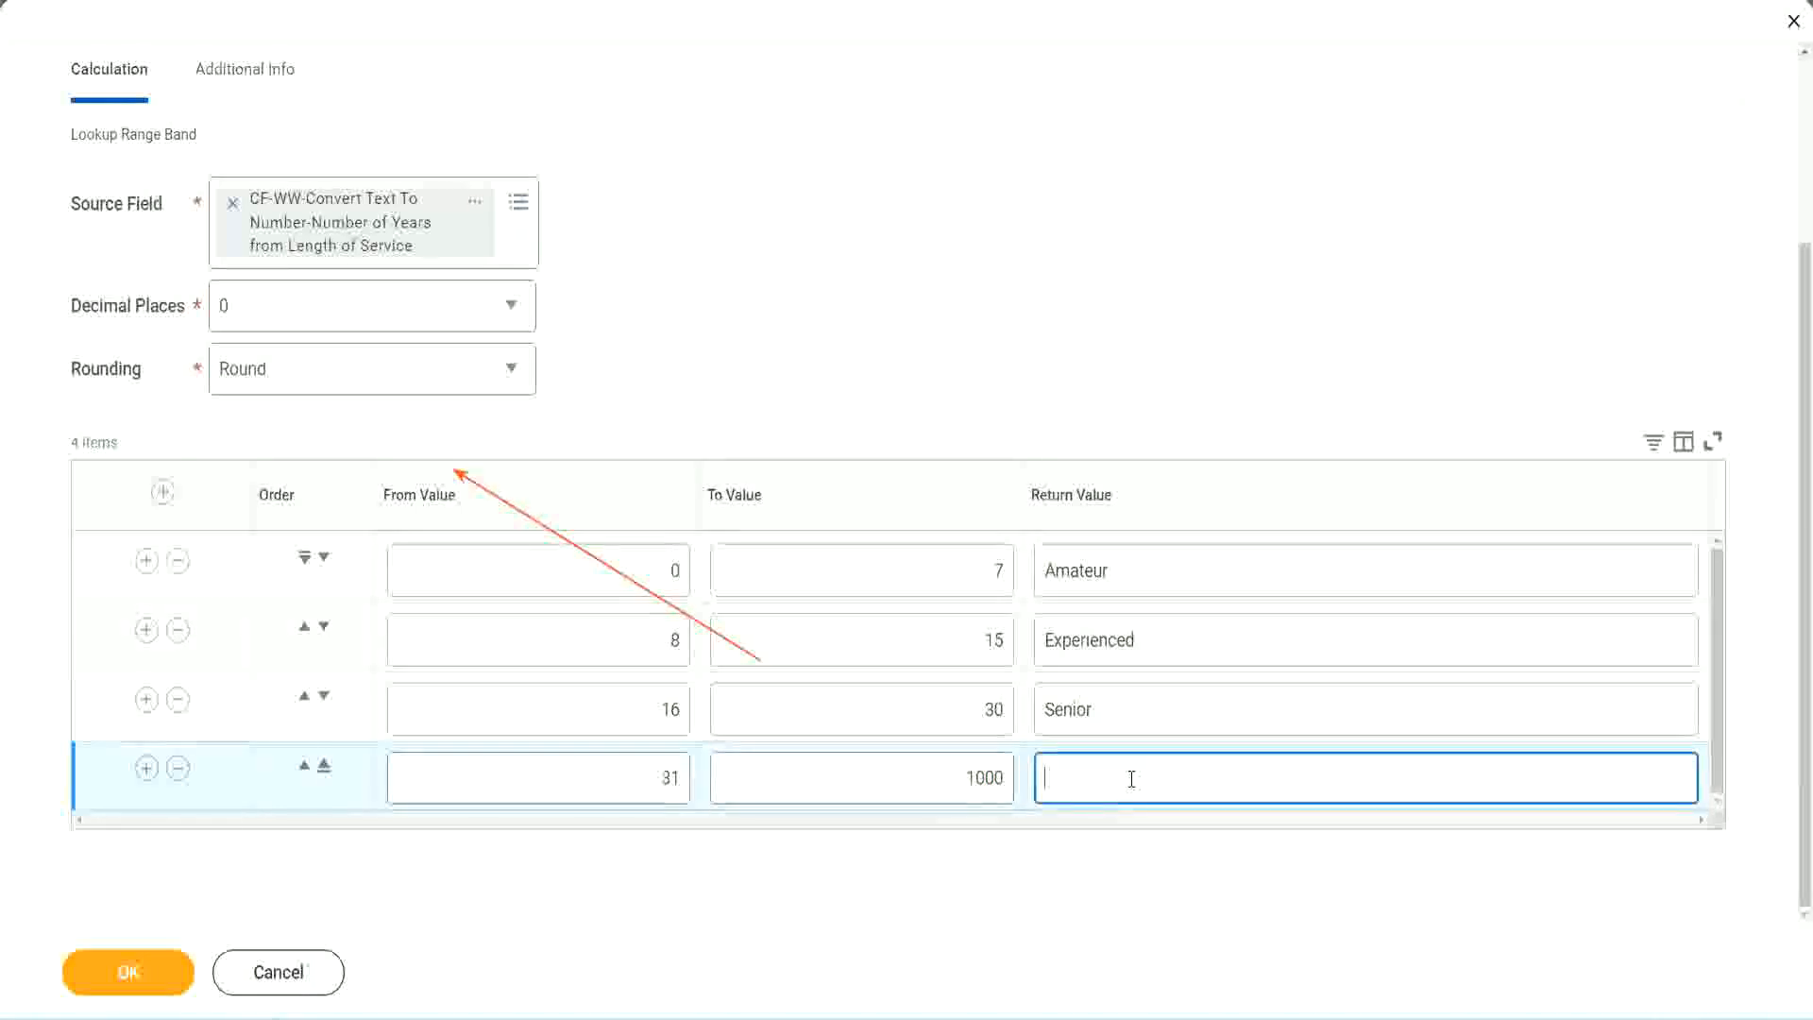
{"action": "type", "text": "Legend"}
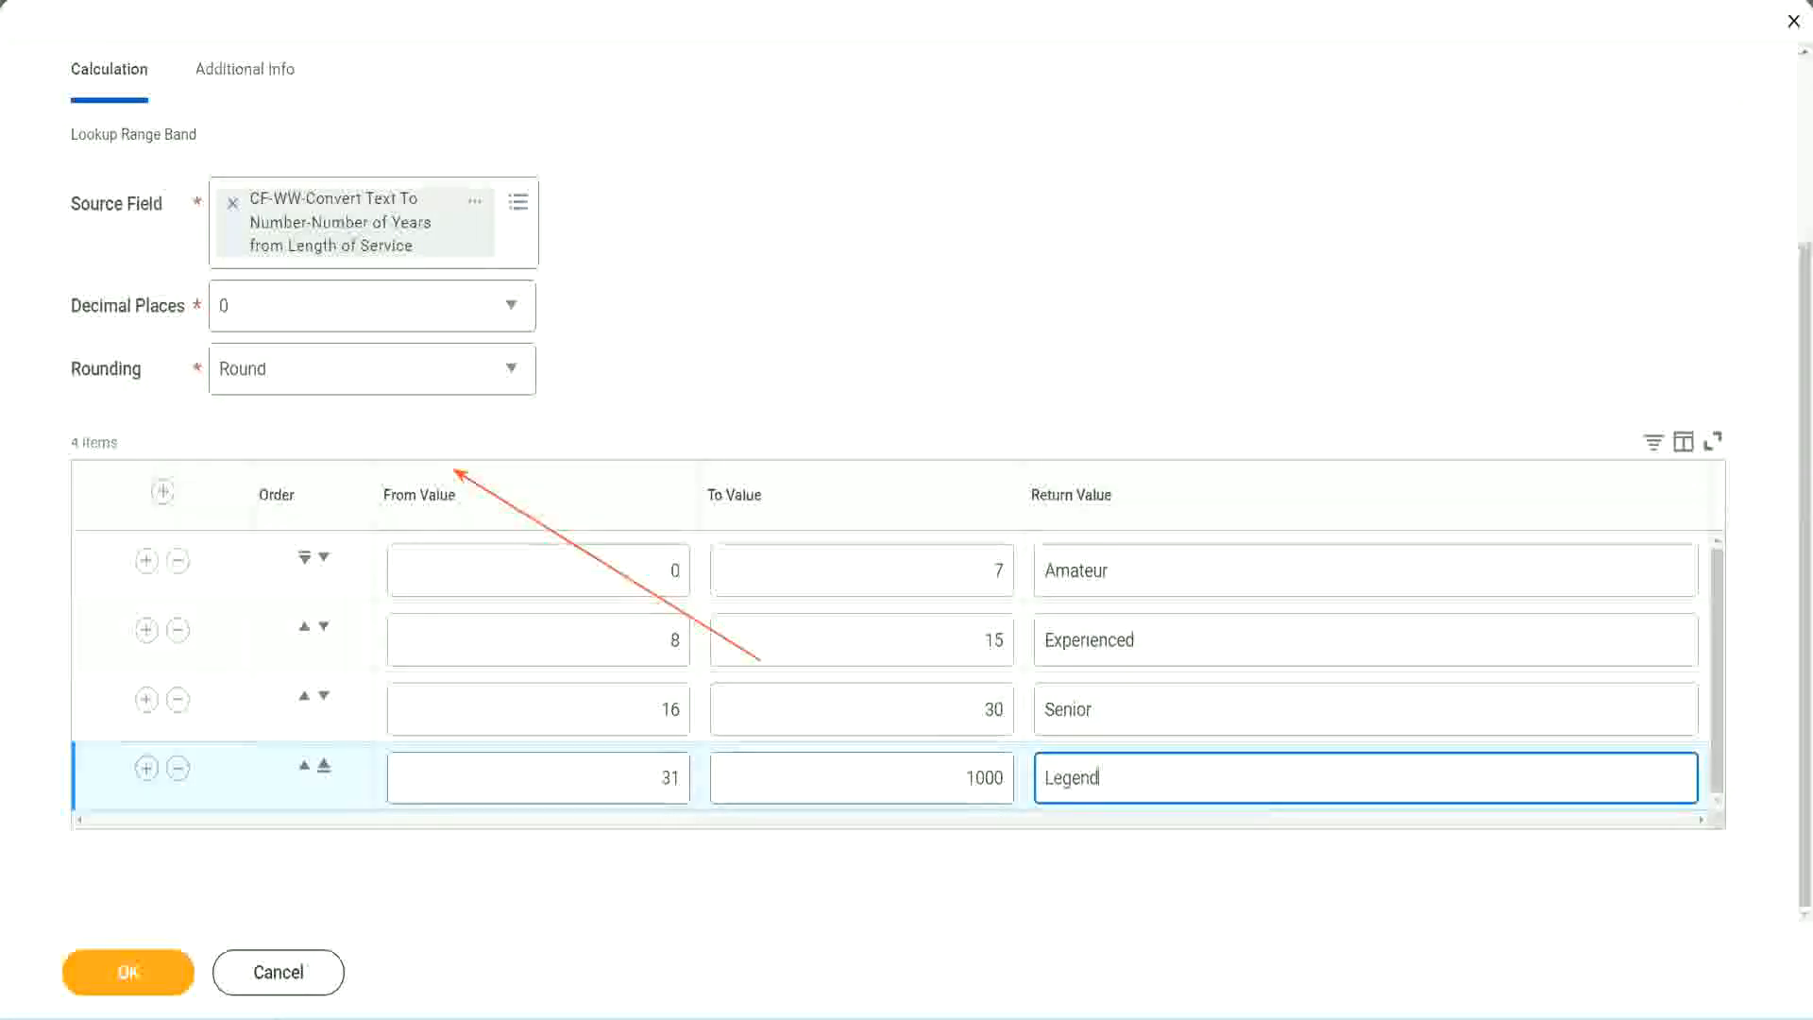
{"action": "left_click", "coordinate": [846, 311]}
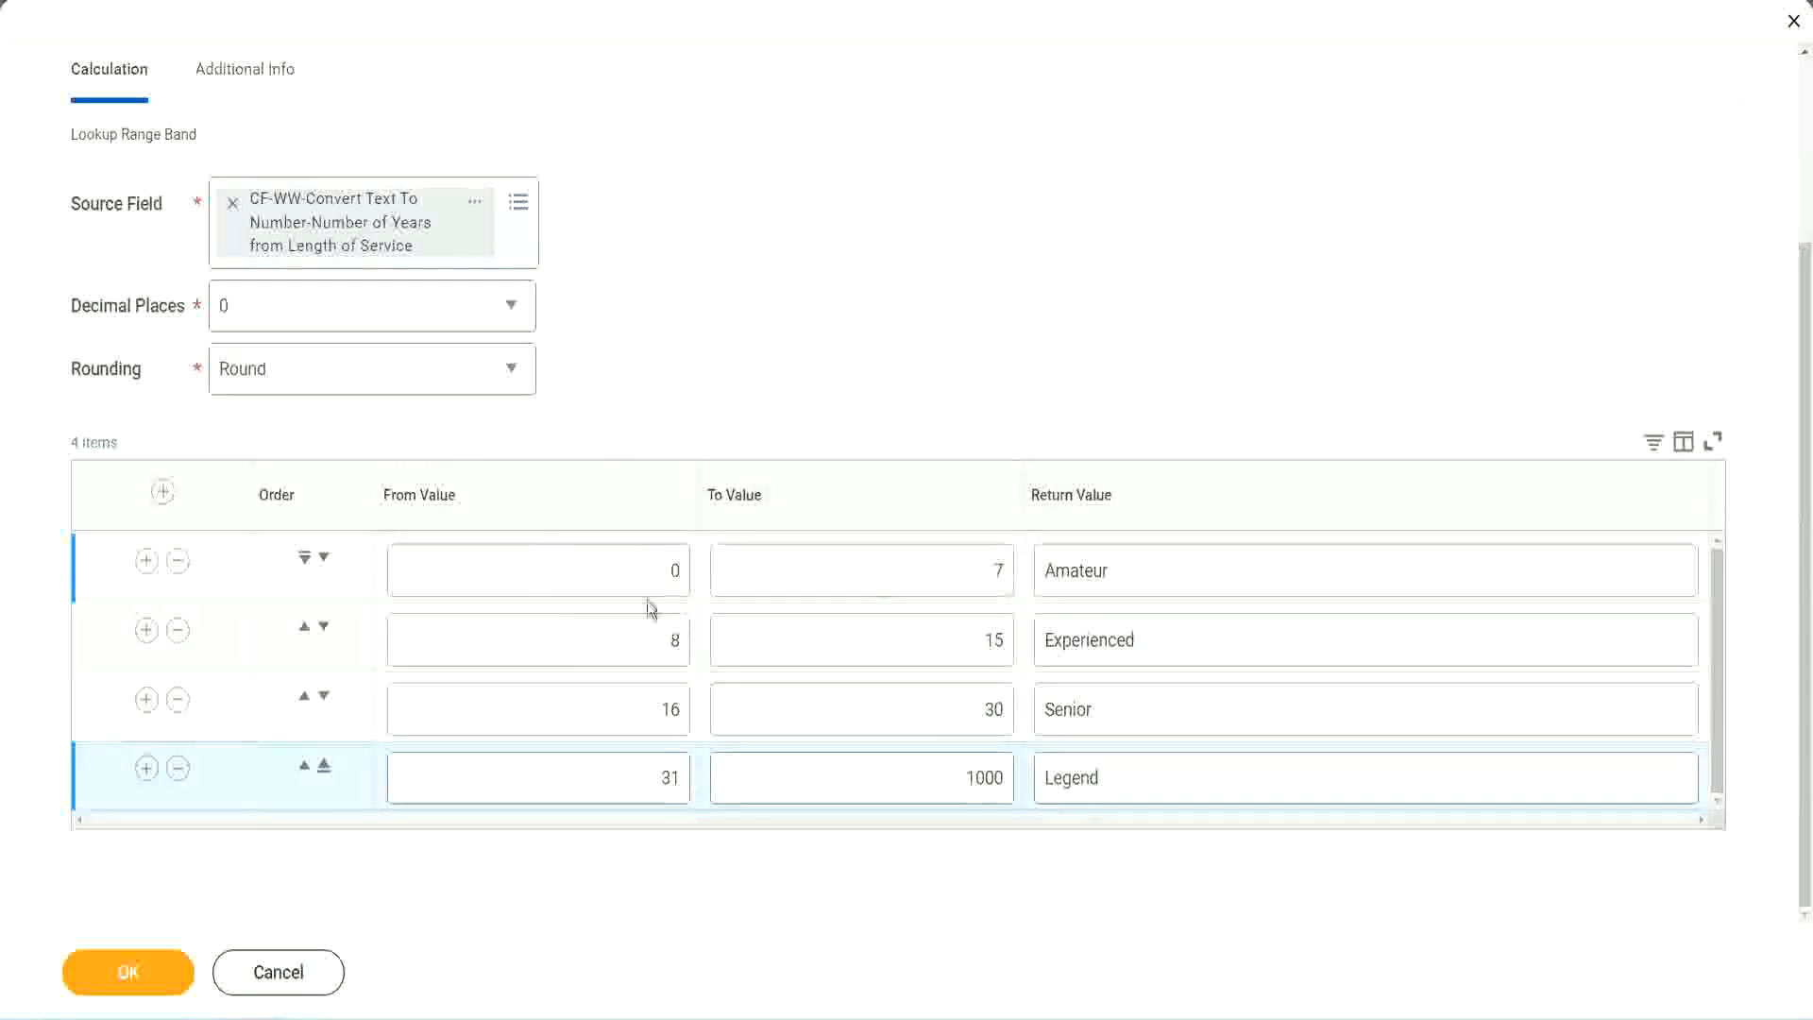
Review the From, To and Return Values of all the range bands in the table.
{"action": "double_click", "coordinate": [1177, 565]}
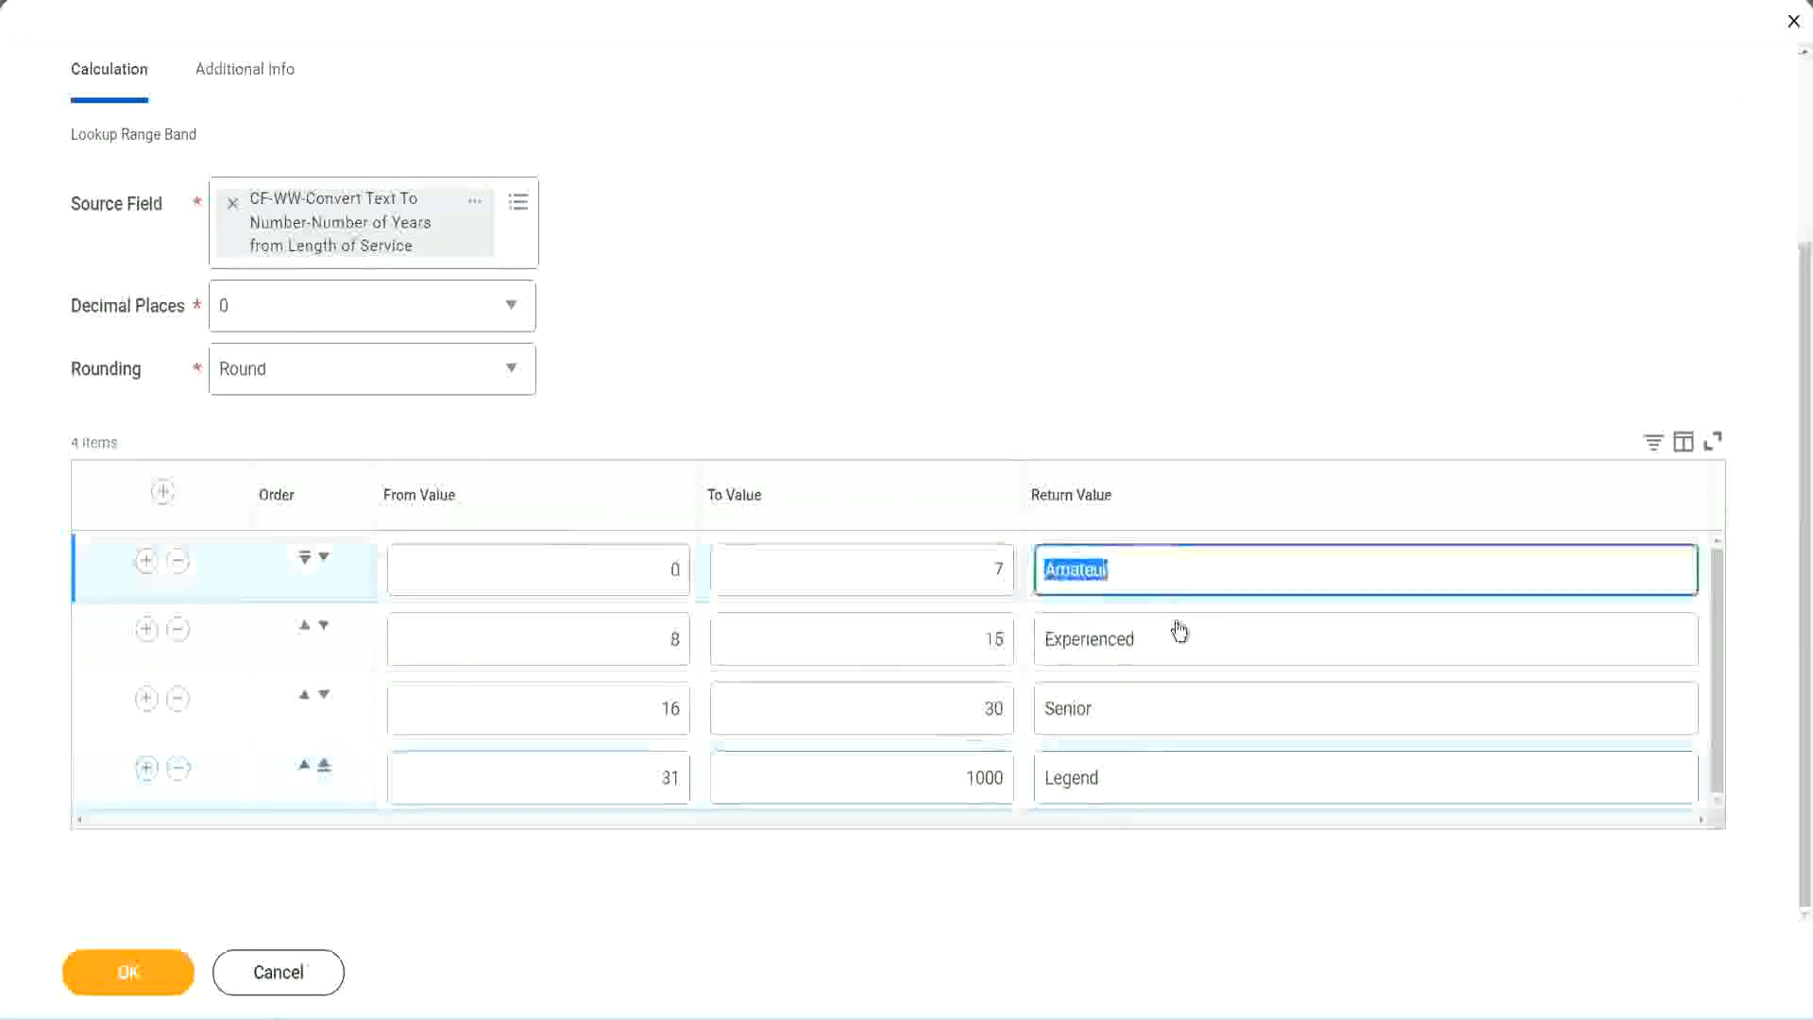
{"action": "double_click", "coordinate": [1157, 652]}
{"action": "double_click", "coordinate": [1145, 722]}
{"action": "double_click", "coordinate": [1142, 778]}
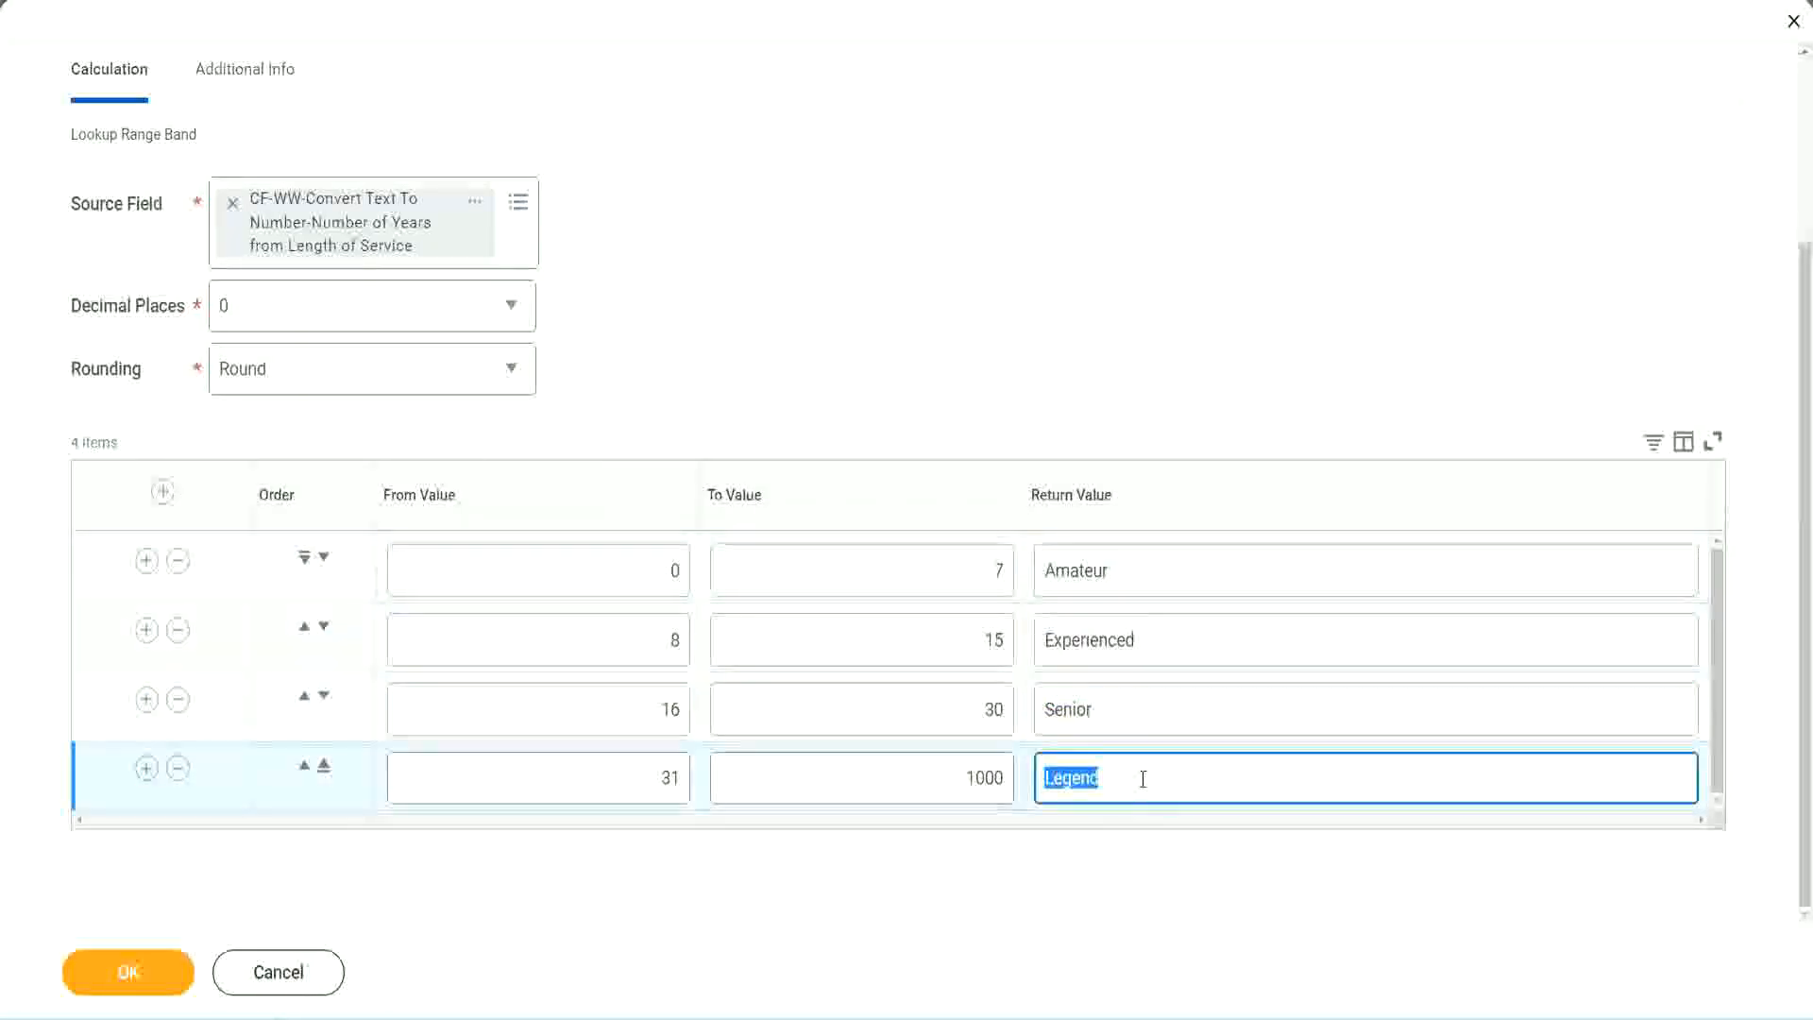
{"action": "double_click", "coordinate": [578, 576]}
{"action": "left_click", "coordinate": [927, 555]}
{"action": "left_click", "coordinate": [1182, 583]}
{"action": "left_click", "coordinate": [1171, 652]}
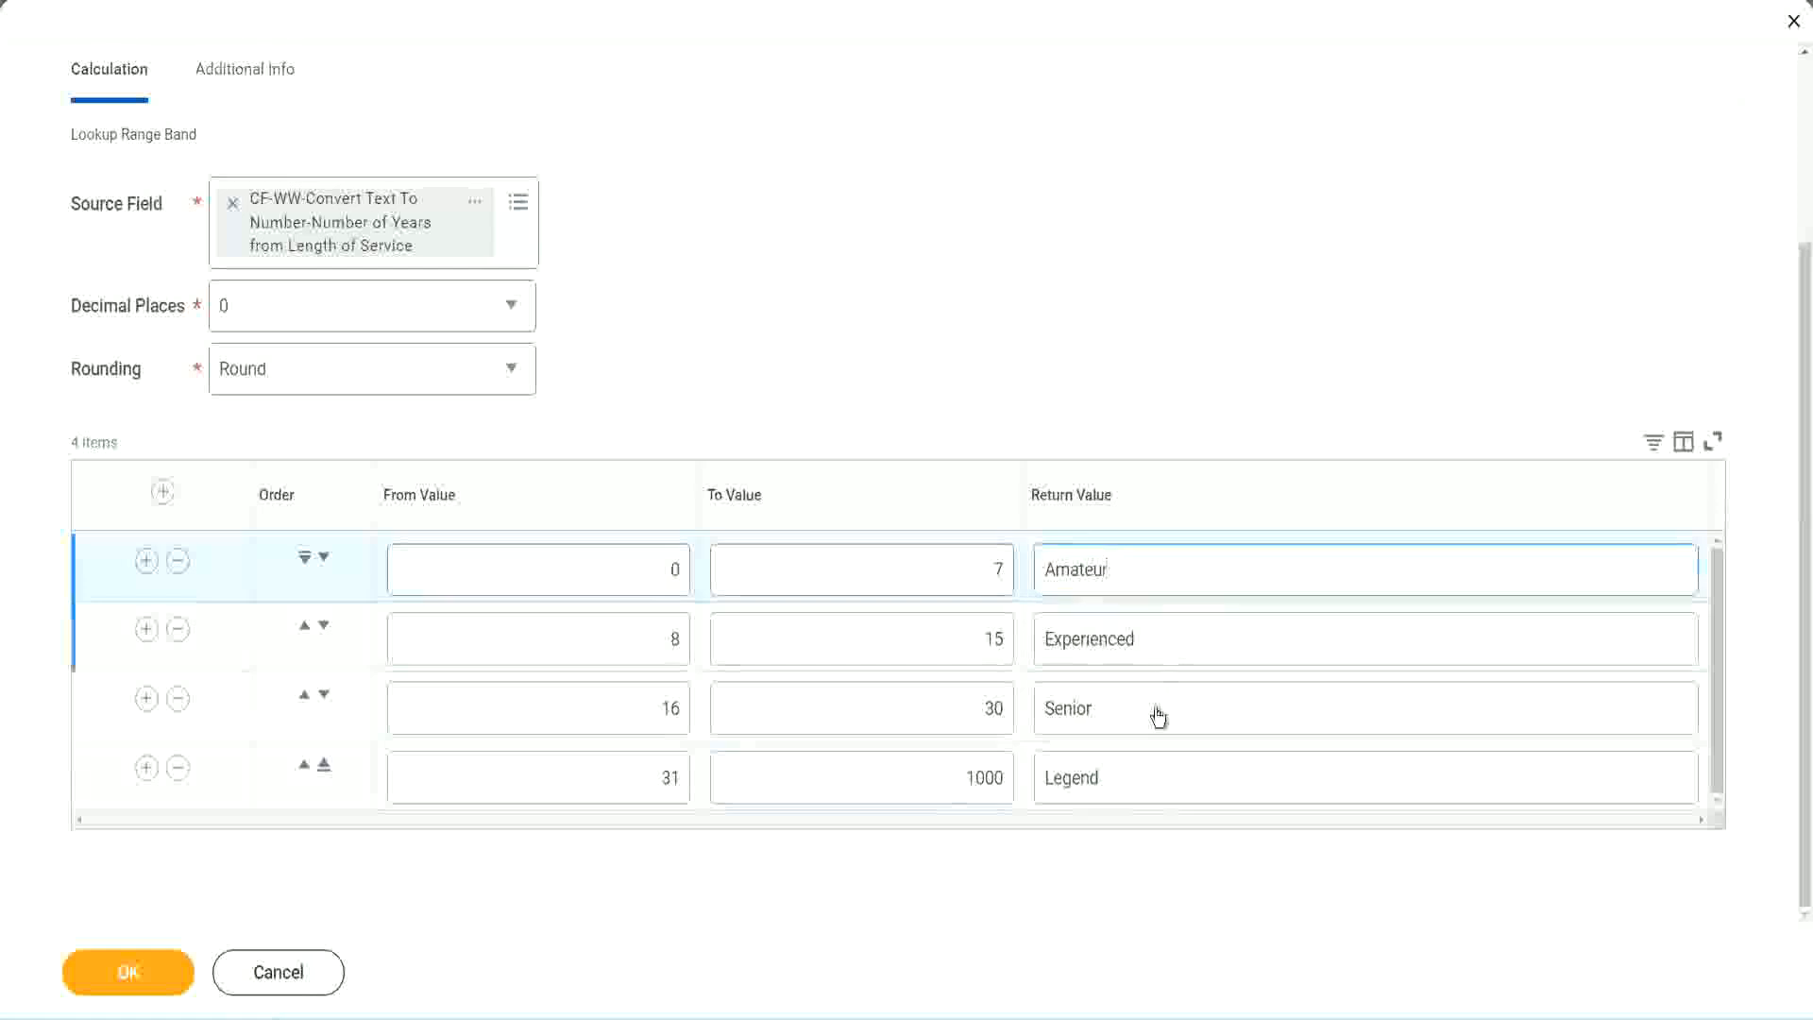
{"action": "left_click", "coordinate": [1158, 715]}
{"action": "left_click", "coordinate": [1140, 772]}
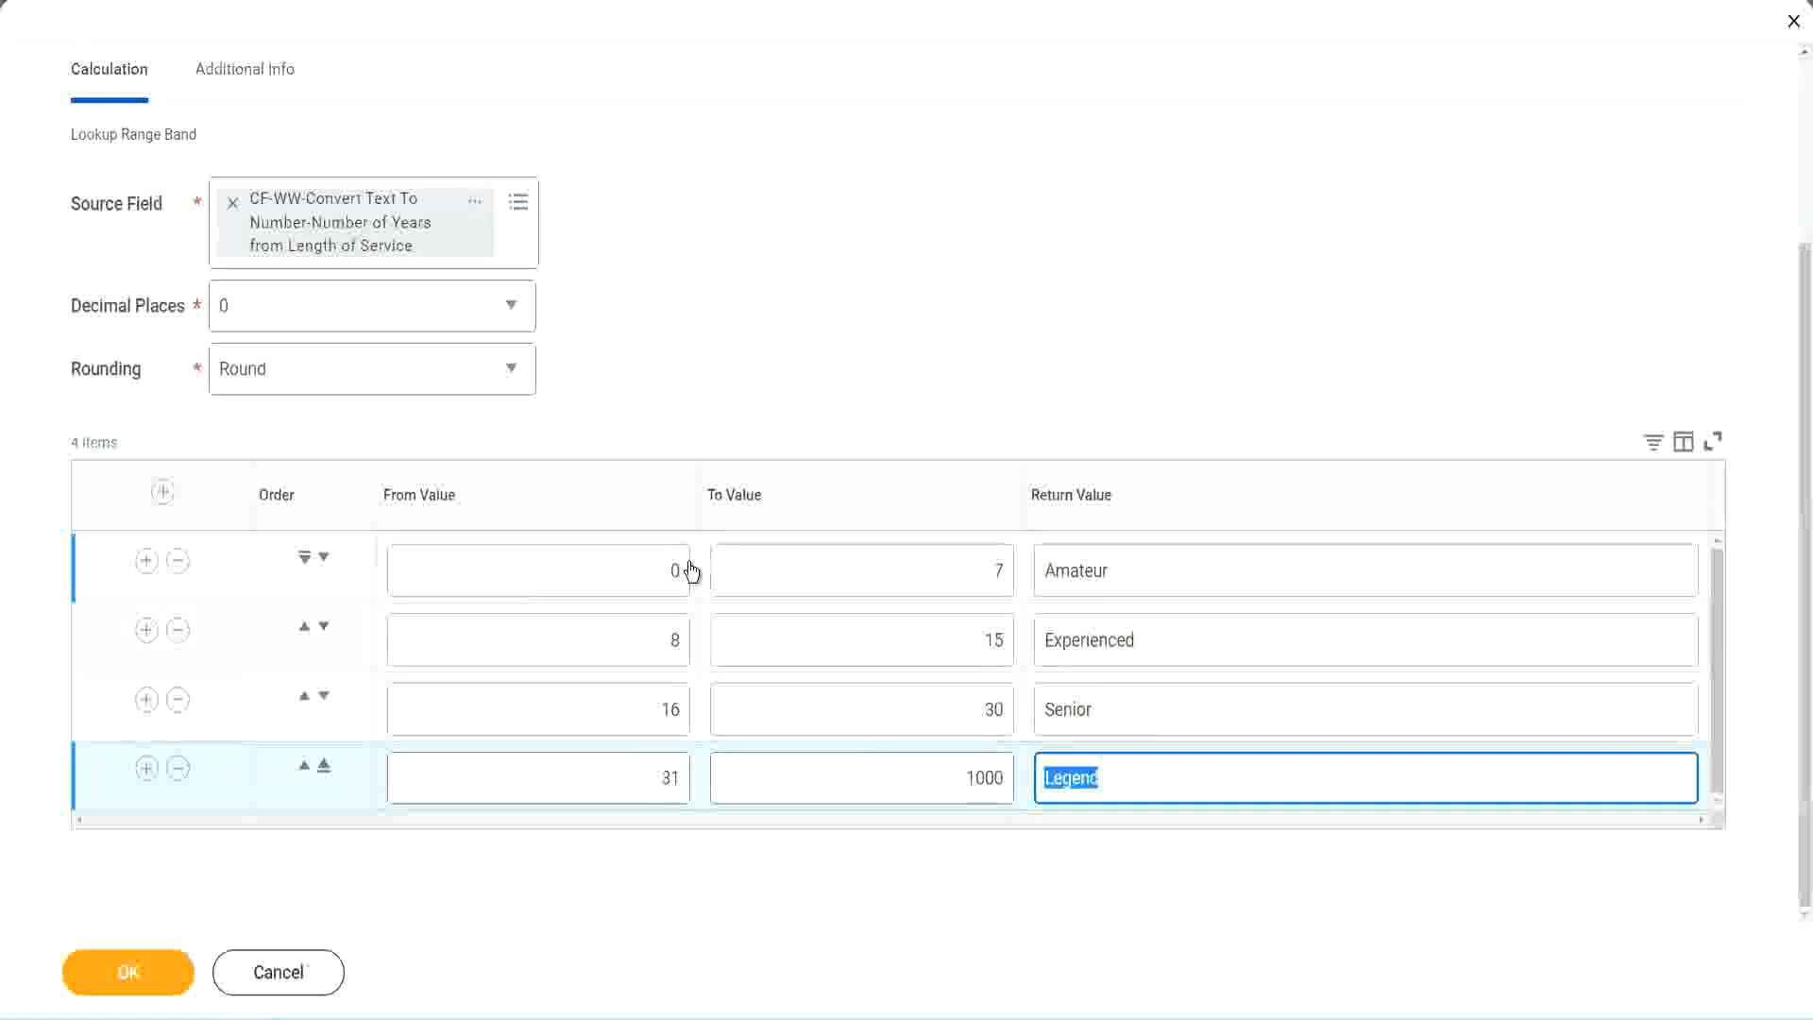
{"action": "left_click", "coordinate": [835, 407]}
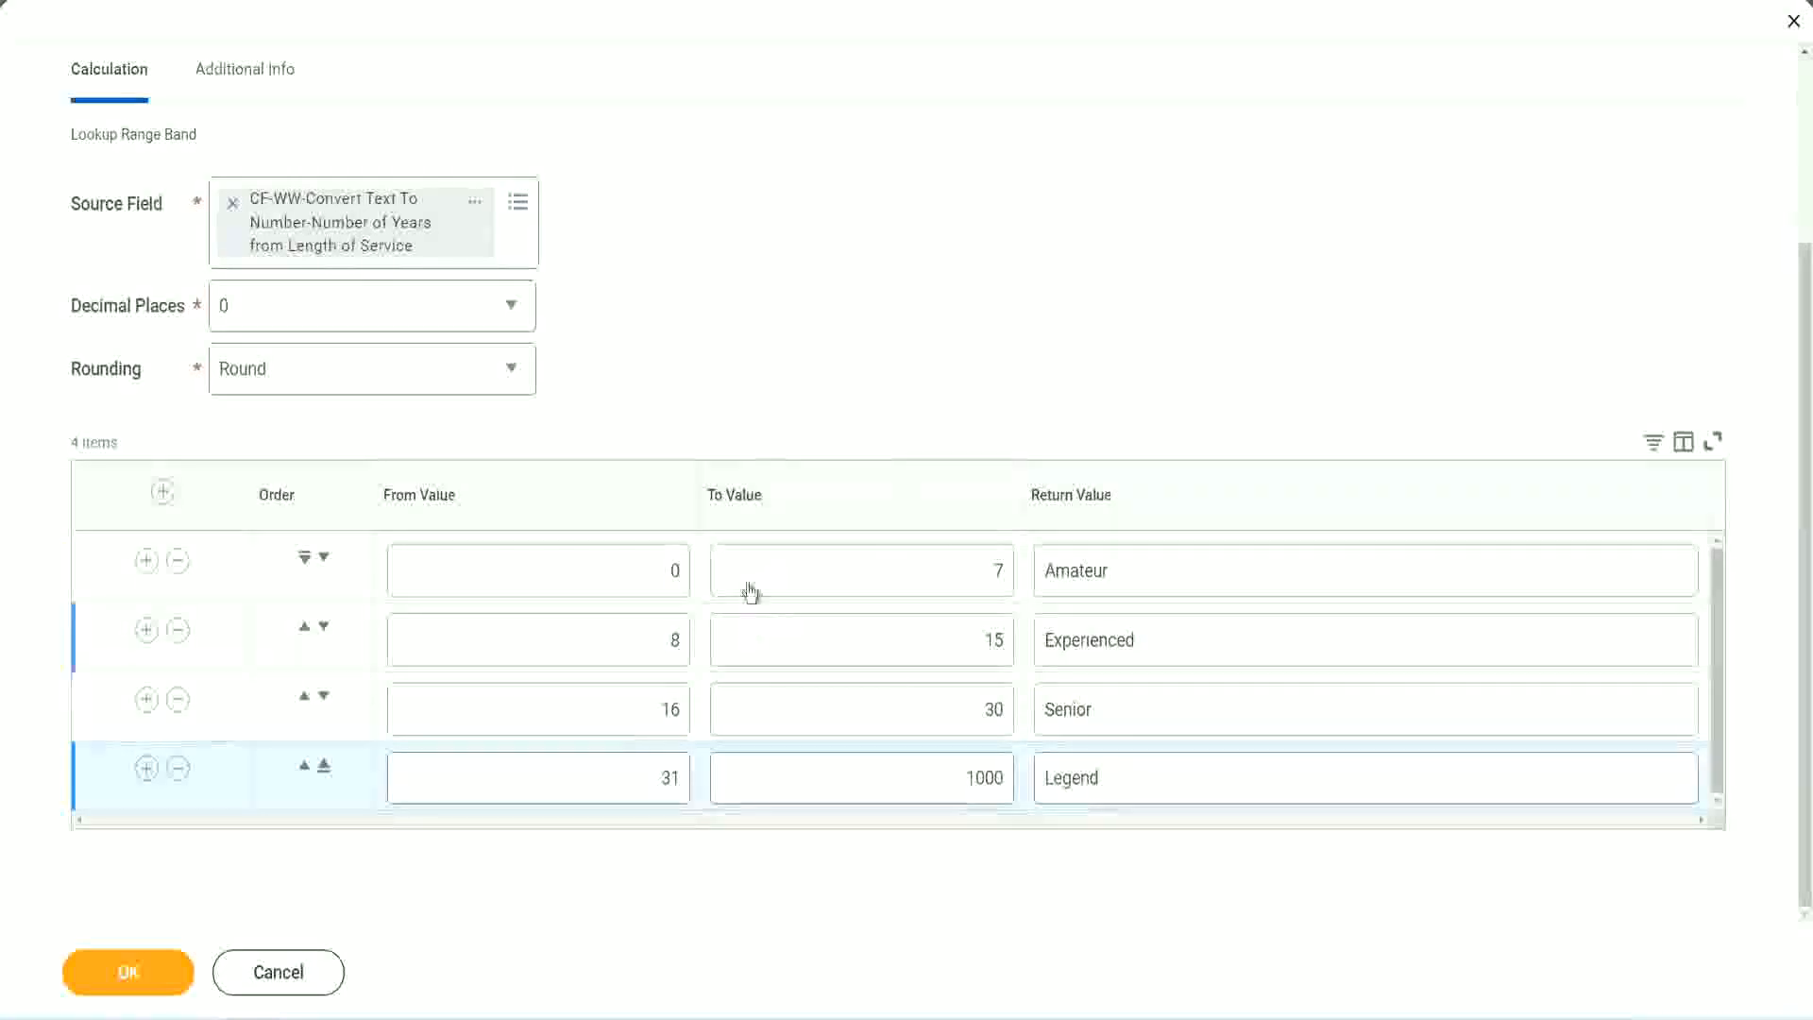
Save the Lookup Range Band calculated field with its experience bands.
{"action": "left_click", "coordinate": [125, 970]}
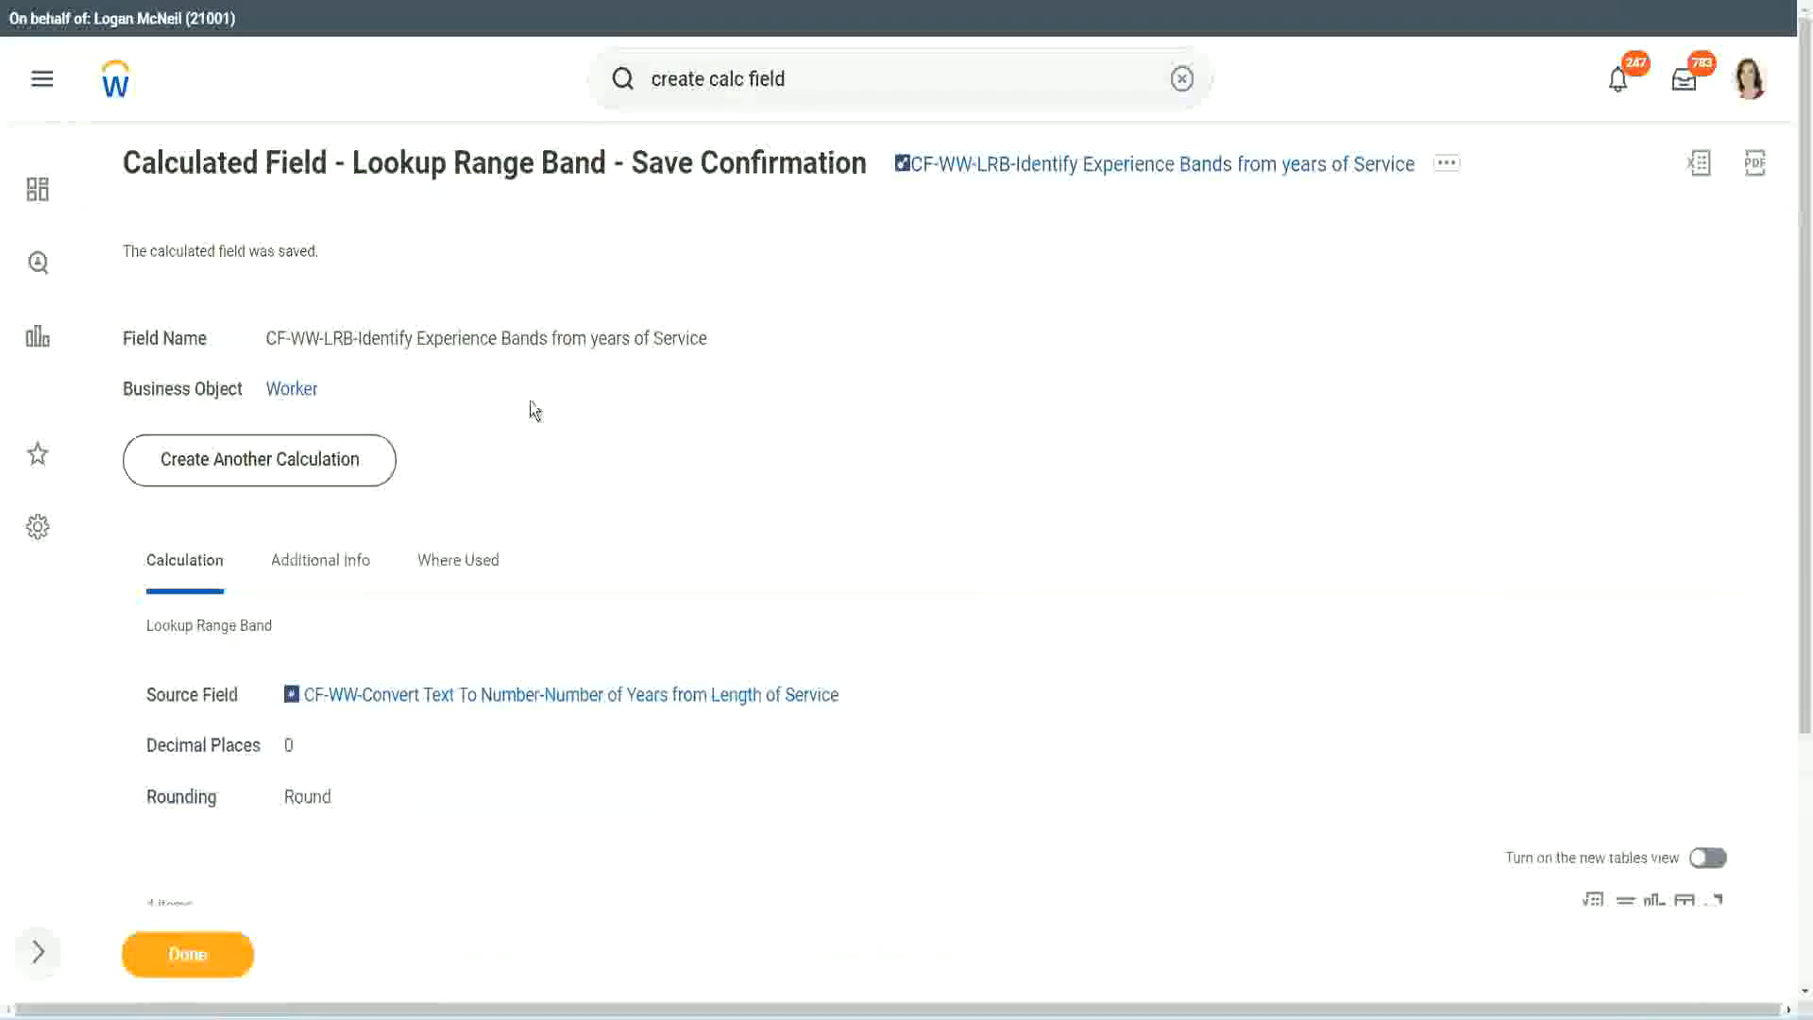
Copy the name of the saved calculated field from the save confirmation.
{"action": "right_click", "coordinate": [1052, 170]}
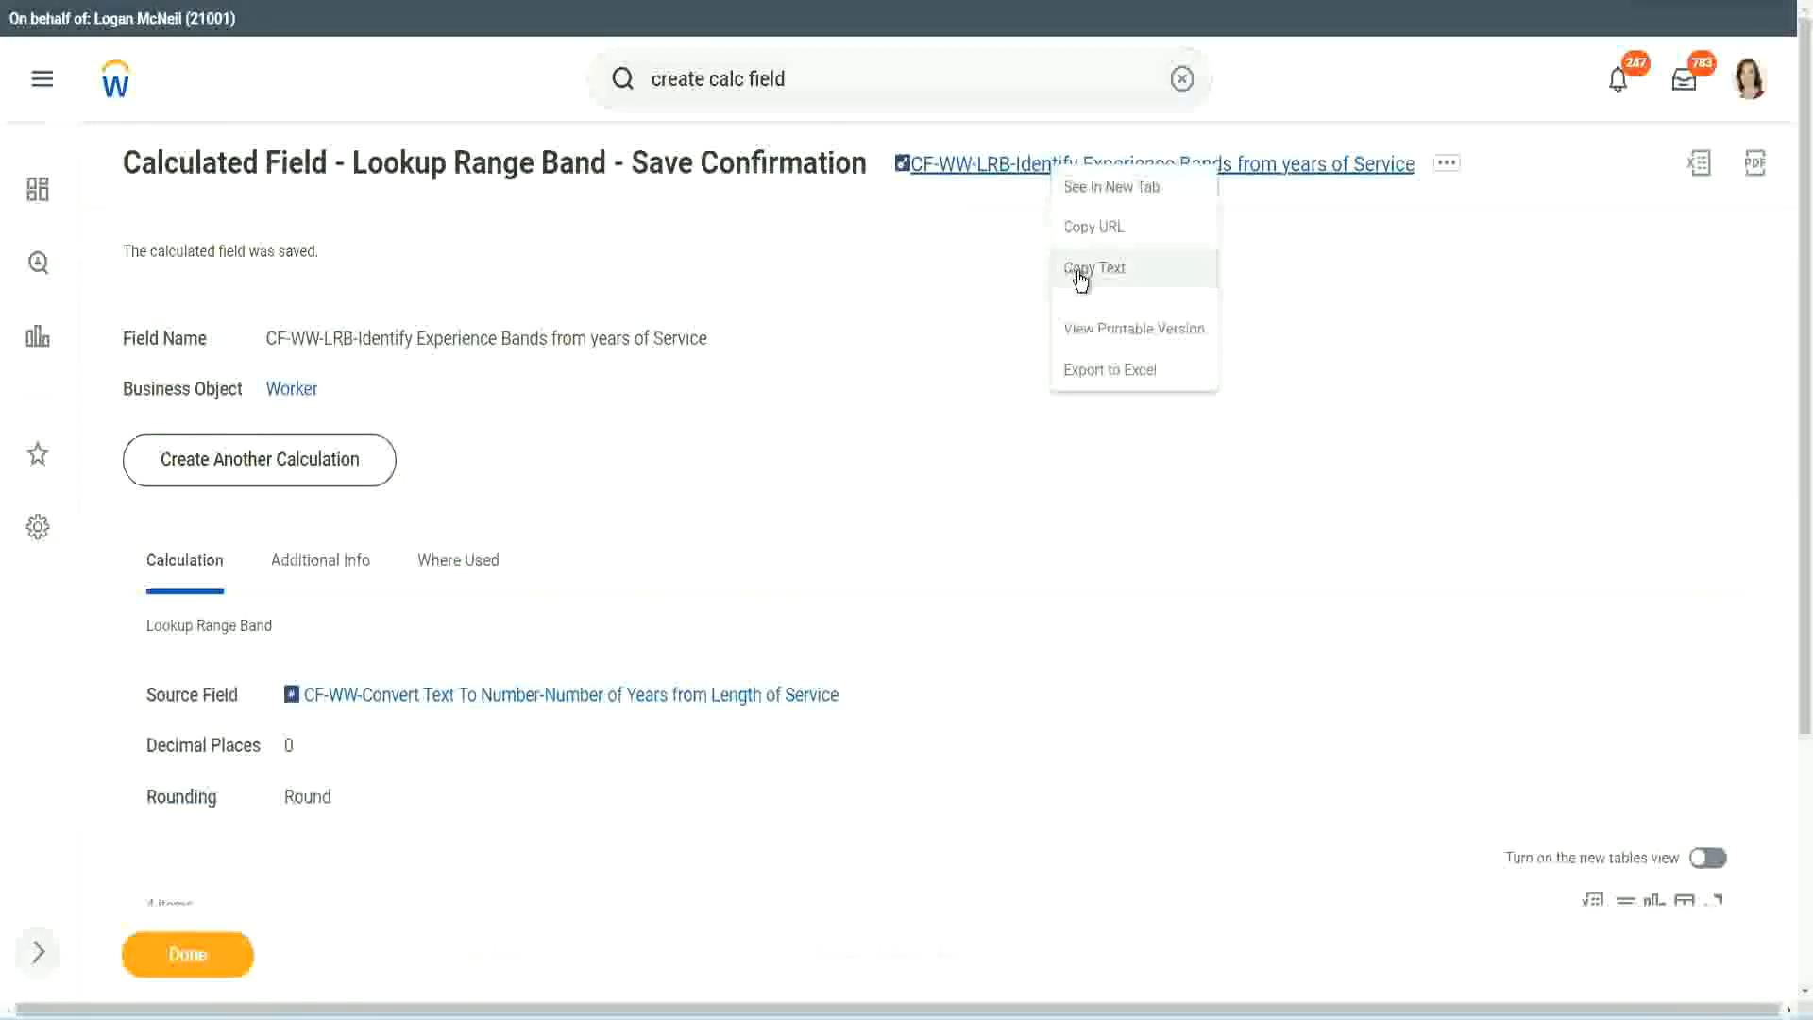
{"action": "left_click", "coordinate": [1086, 268]}
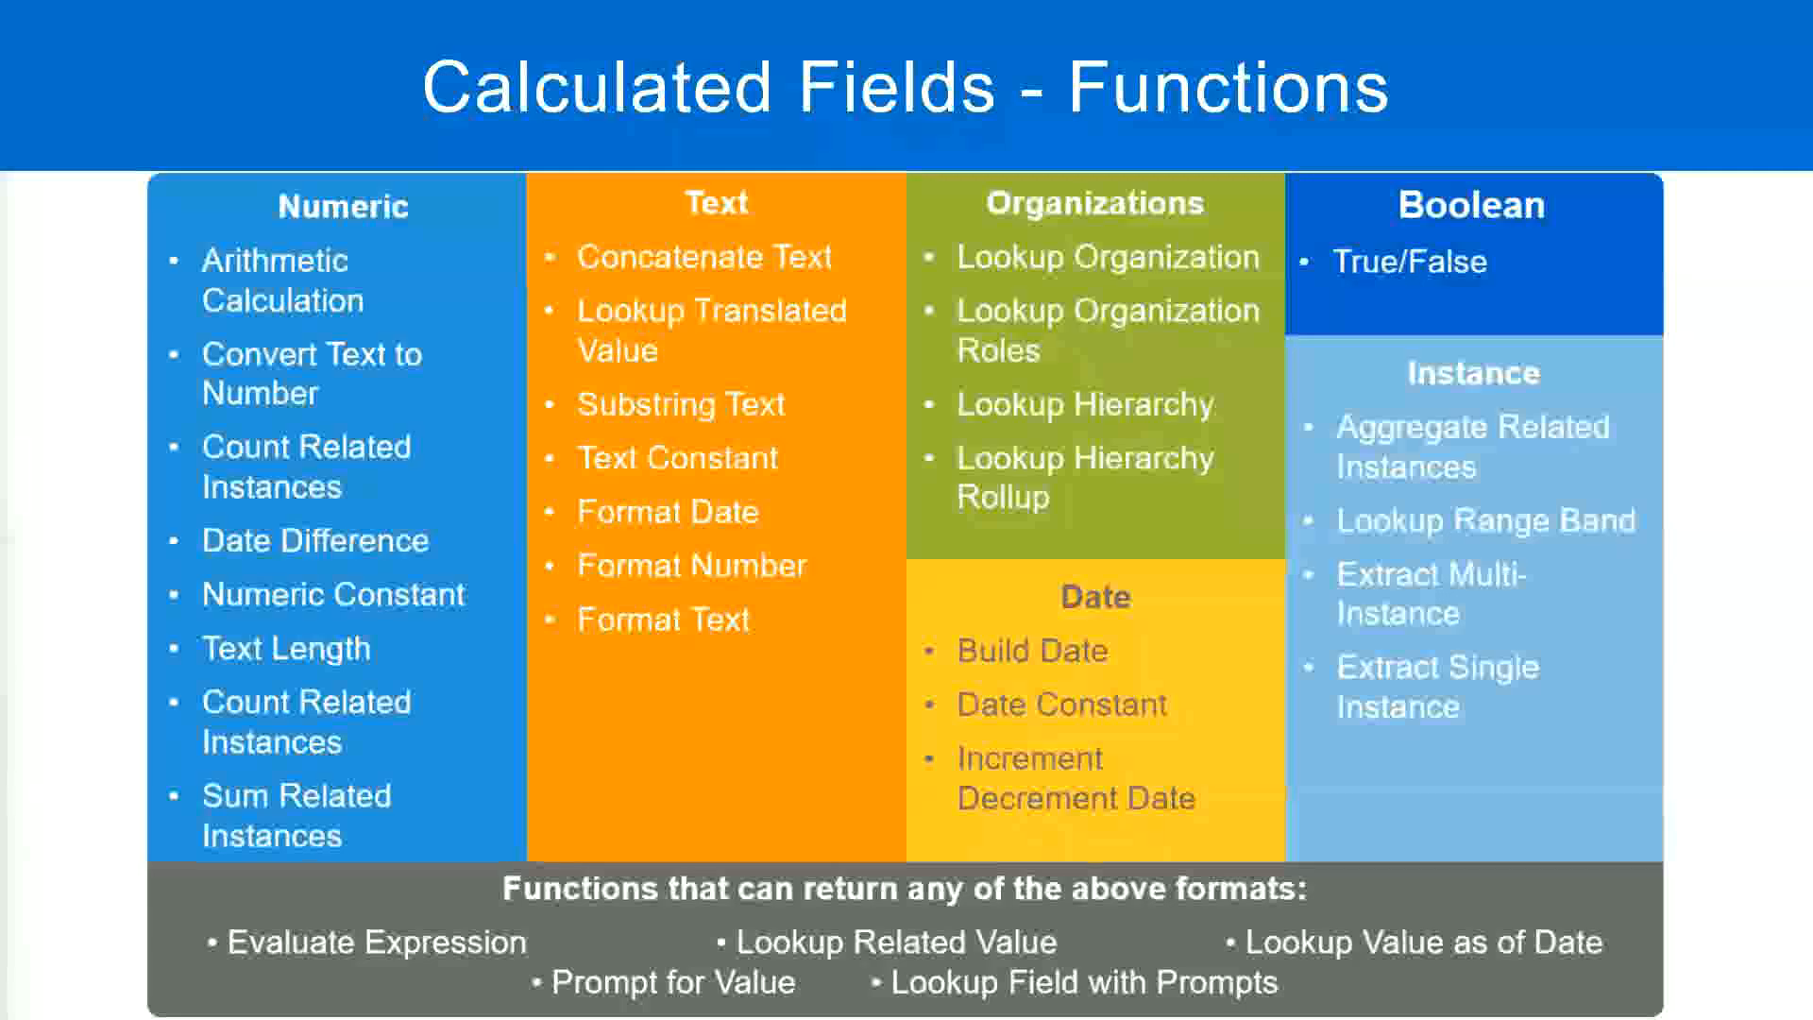
Switch to the Notepad++ notes and add the amount 10,000 USD on a new line a few lines below the Eval Expression notes.
{"action": "key", "text": "alt+Tab"}
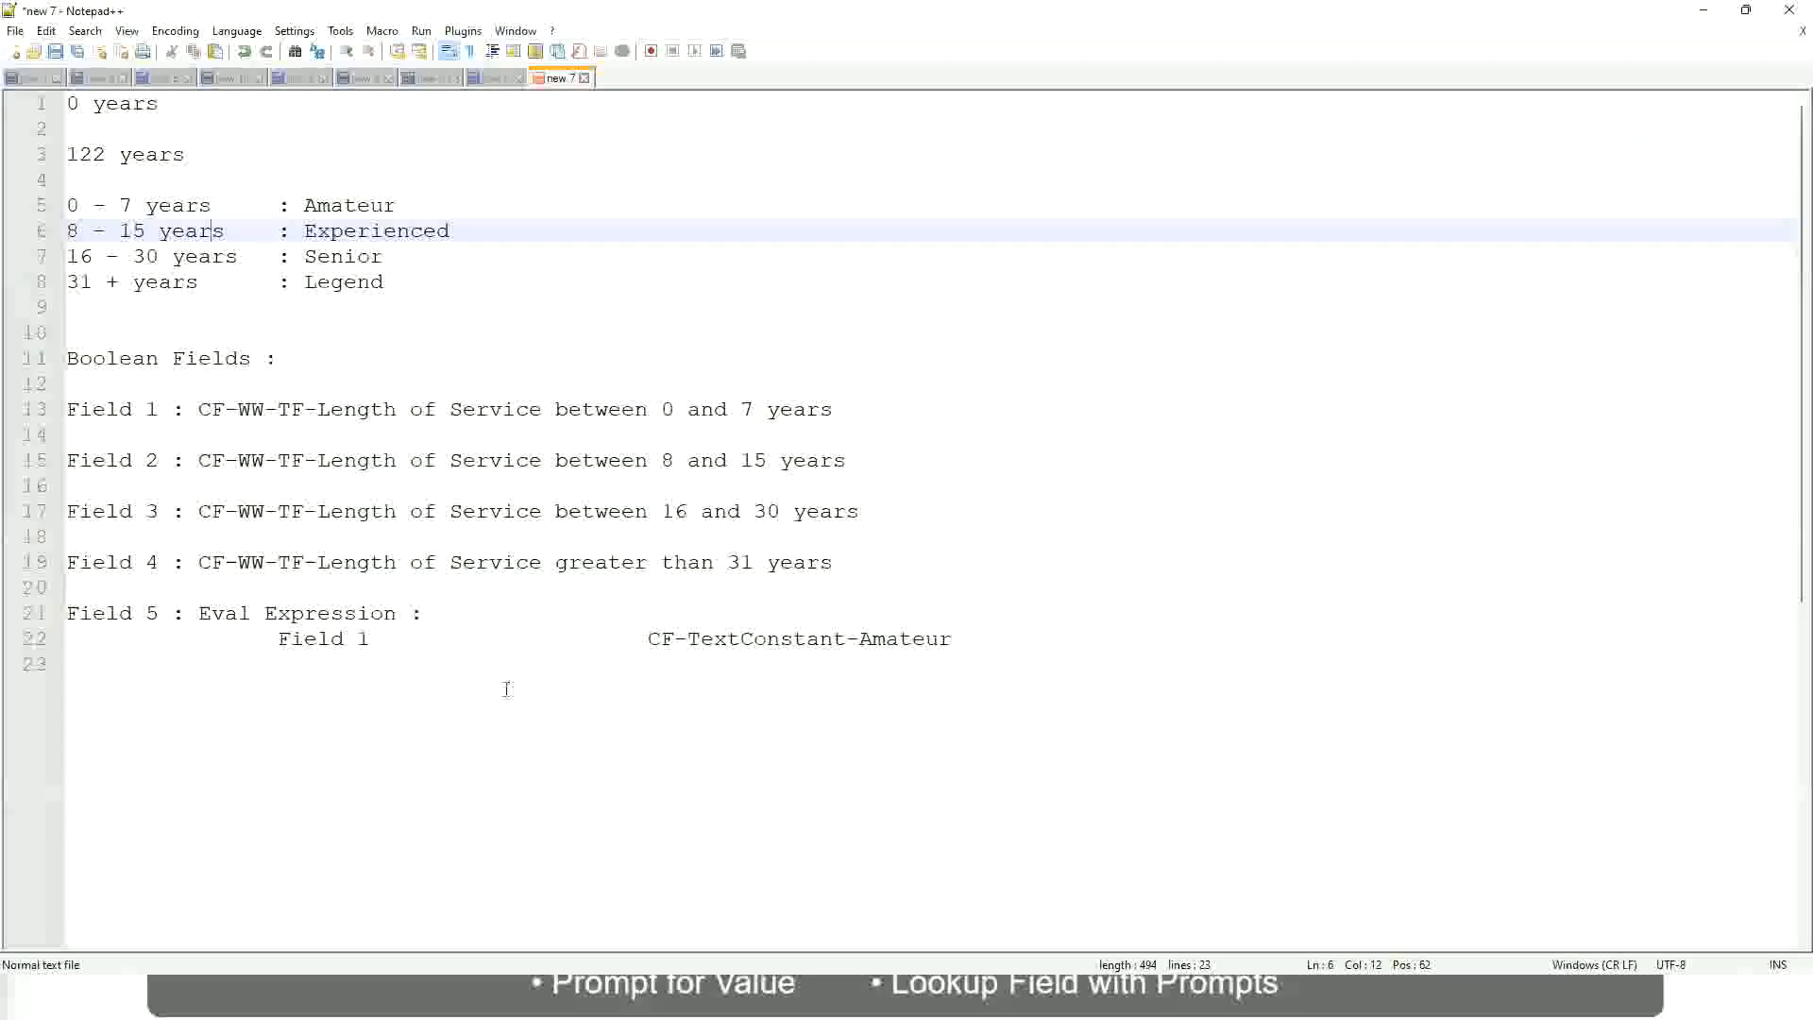
{"action": "left_click", "coordinate": [506, 688]}
{"action": "key", "text": "Return"}
{"action": "key", "text": "Return"}
{"action": "key", "text": "Return"}
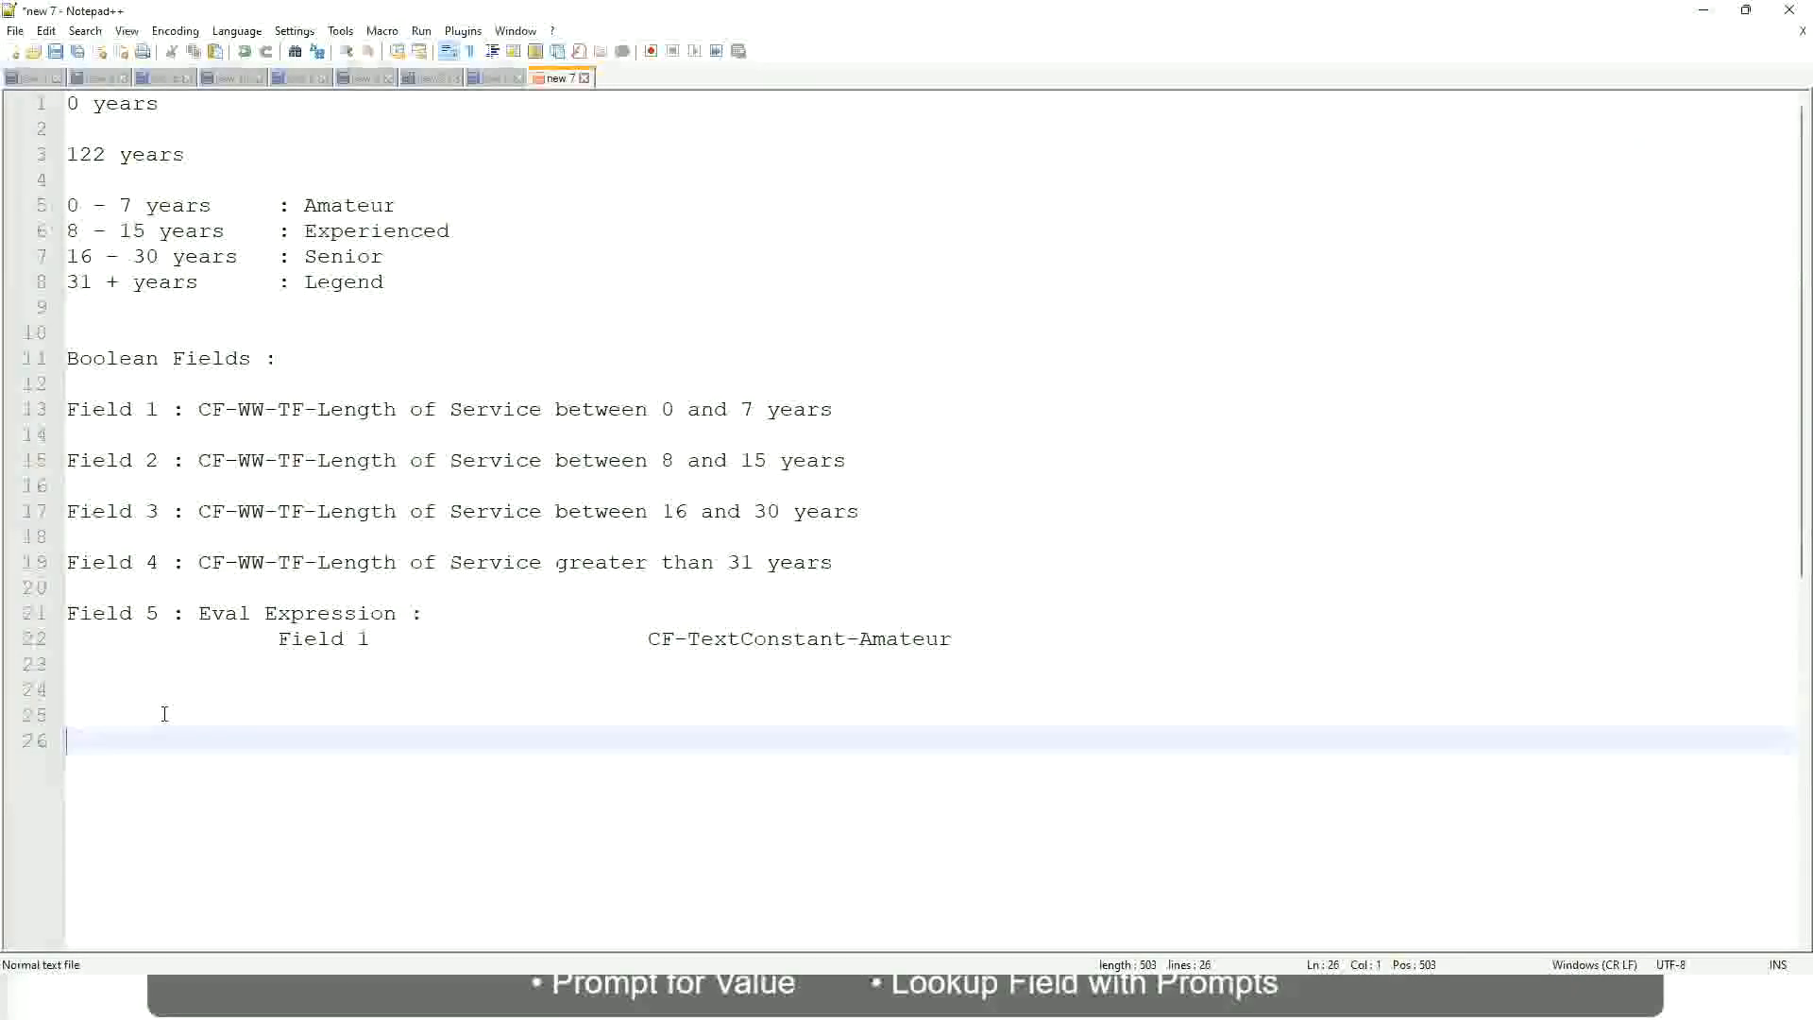
{"action": "type", "text": "10,000 USD"}
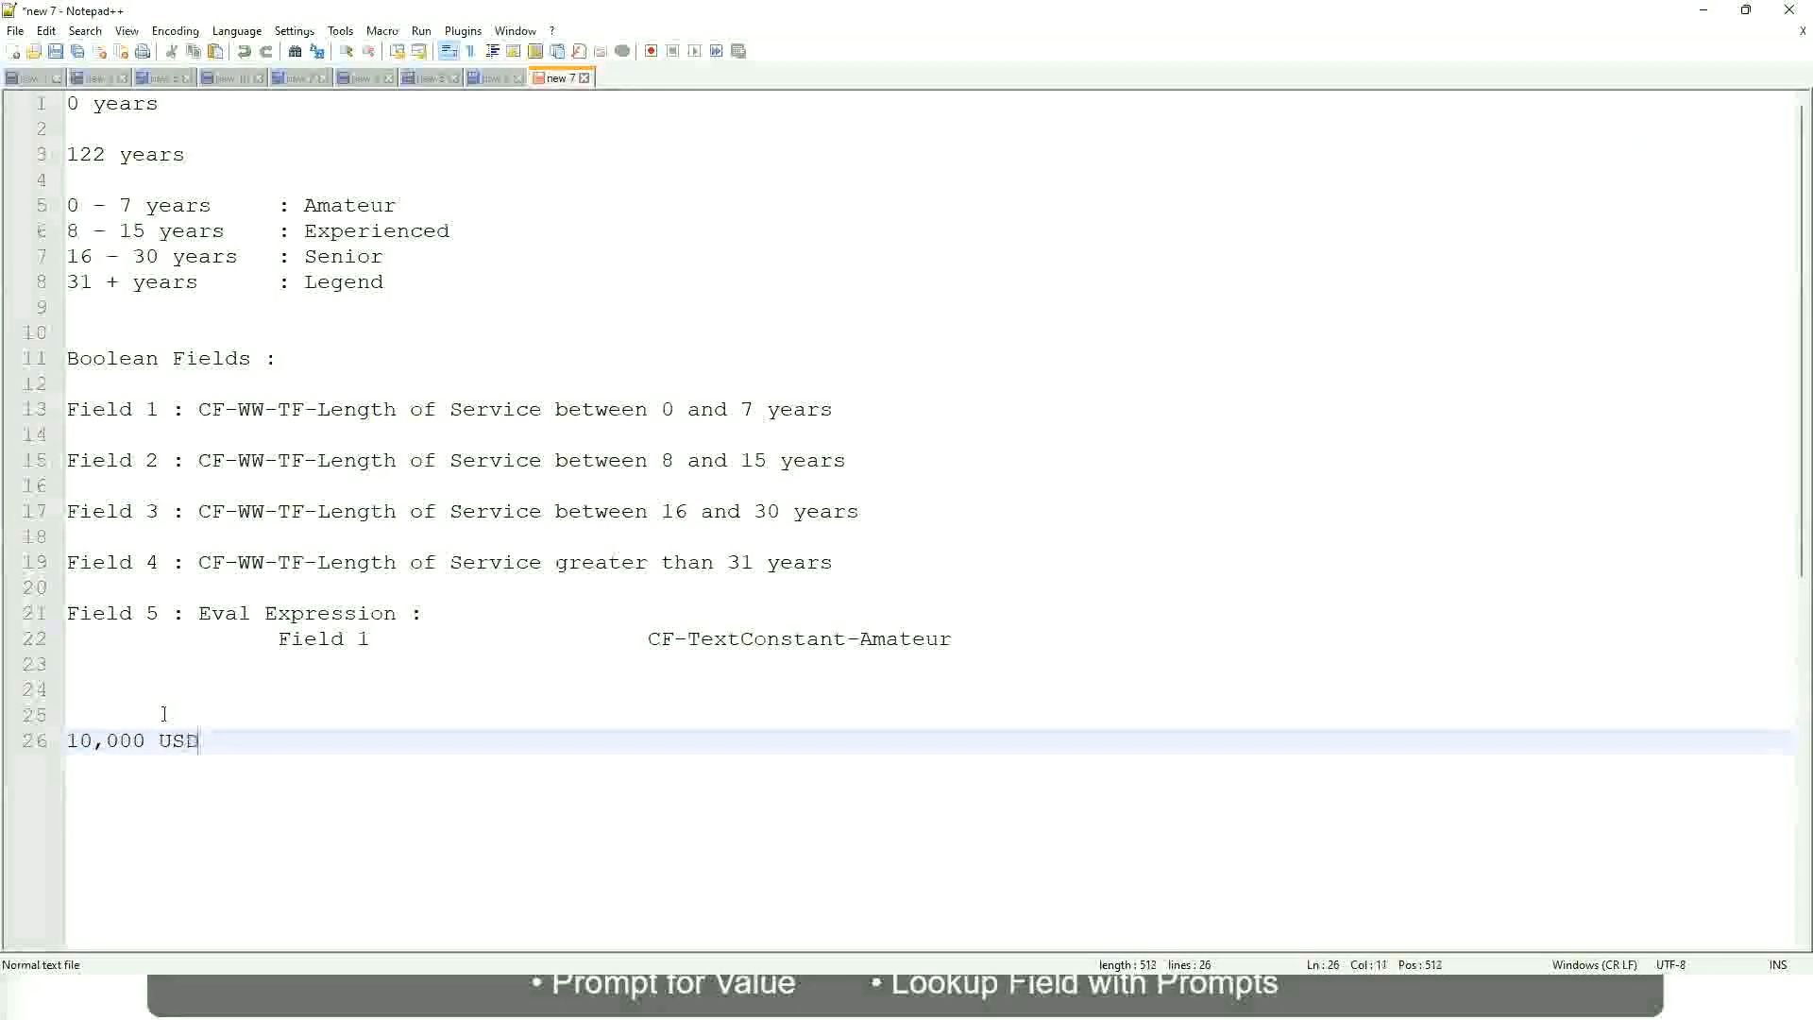
Add the upper amount 1,000,000 USD on the same line, spaced well apart from 10,000 USD.
{"action": "key", "text": "Tab"}
{"action": "key", "text": "Tab"}
{"action": "key", "text": "Tab"}
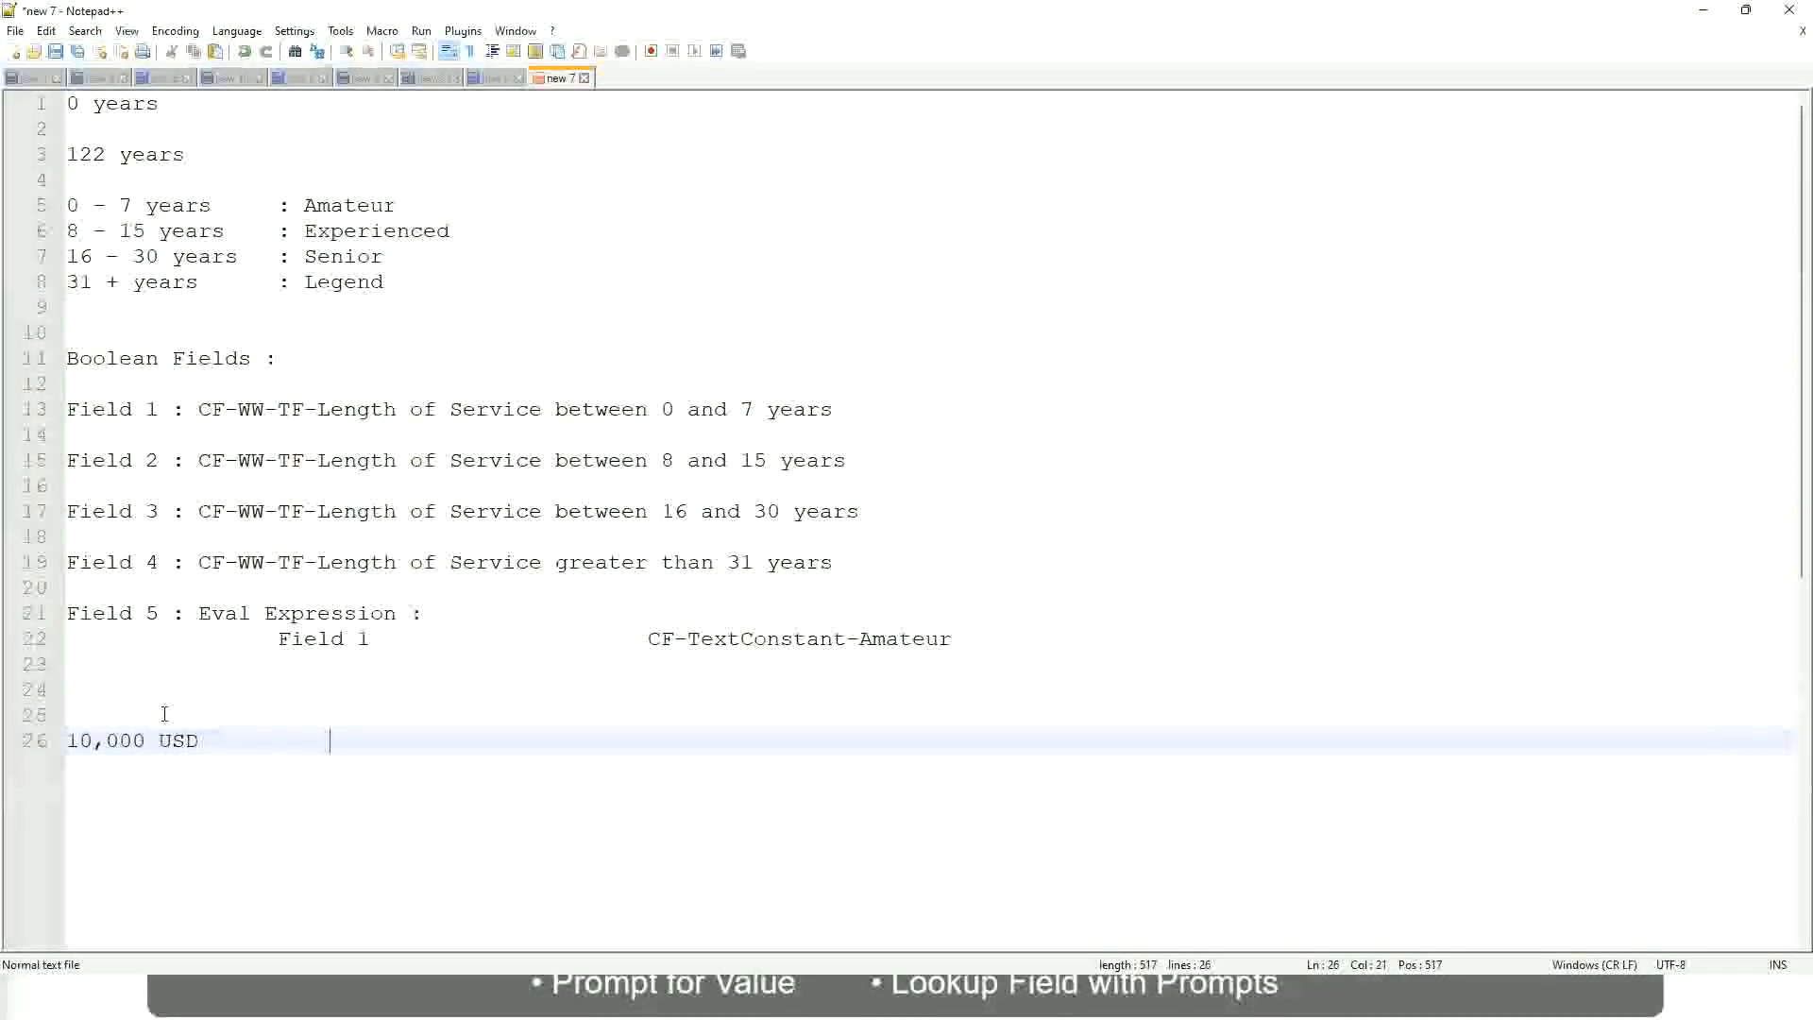
{"action": "key", "text": "Tab"}
{"action": "key", "text": "Tab"}
{"action": "type", "text": "1,000"}
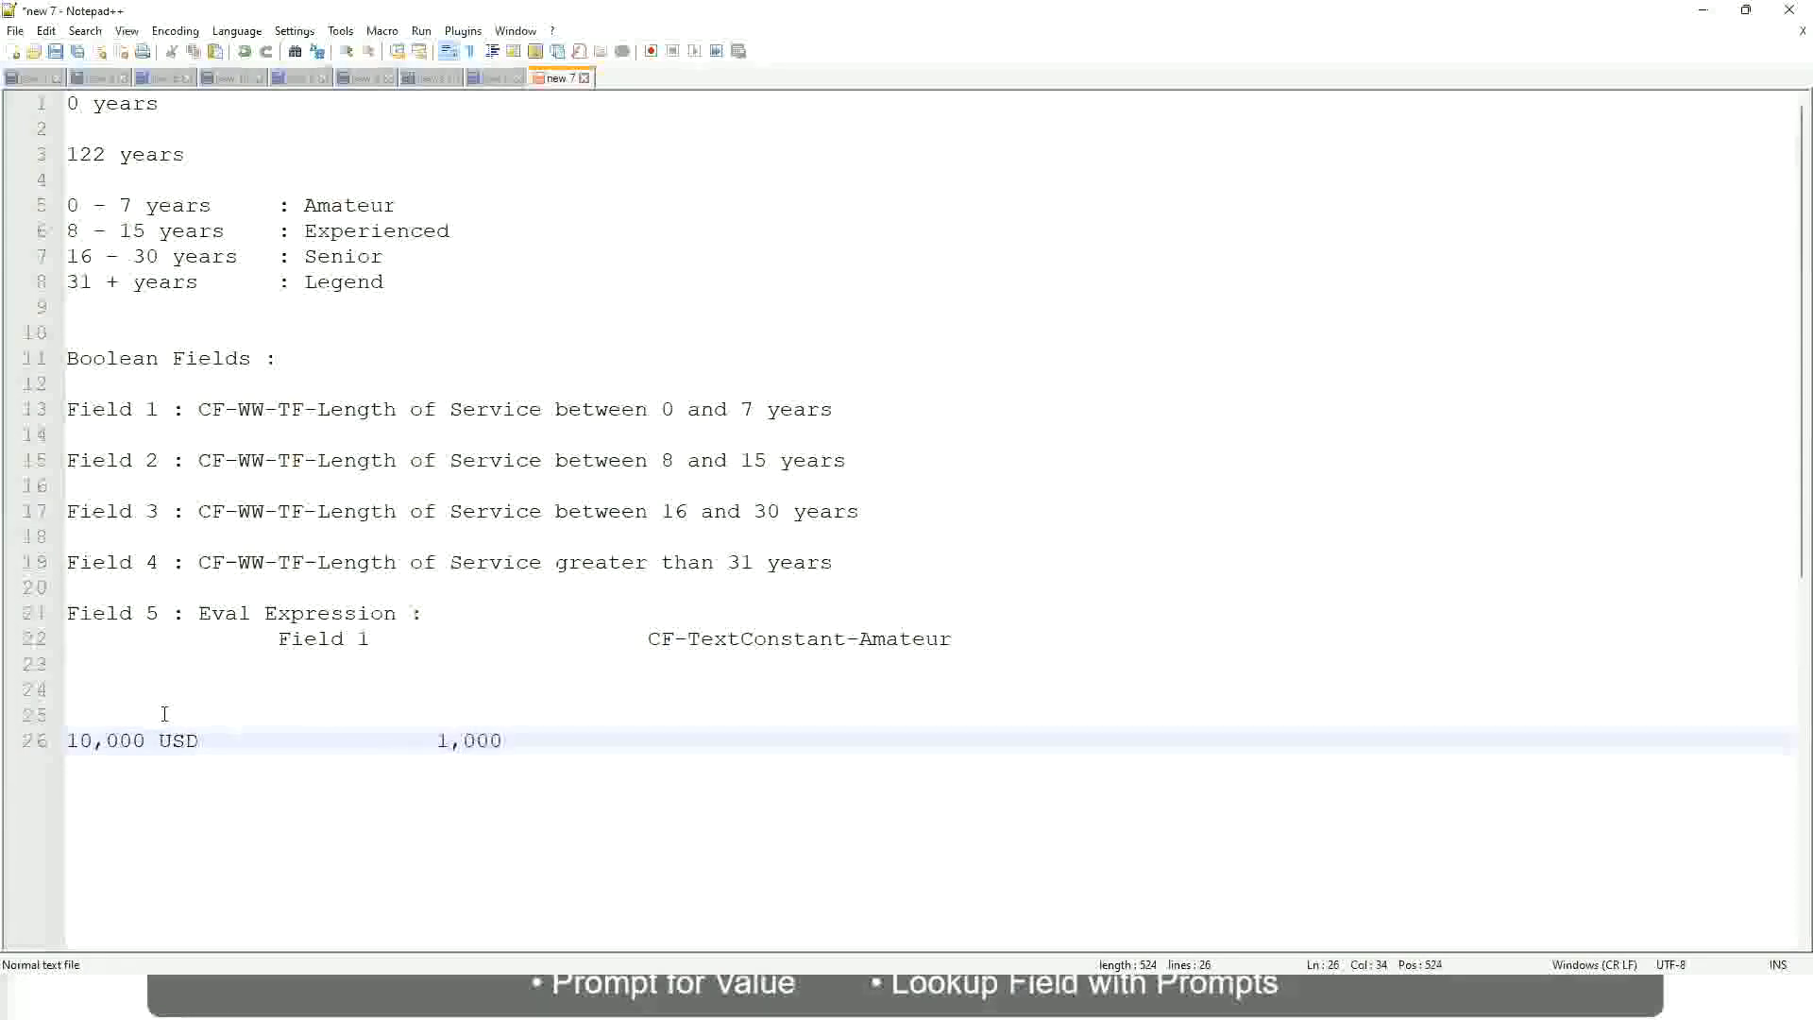
{"action": "type", "text": ",000"}
{"action": "key", "text": "Left"}
{"action": "key", "text": "Left"}
{"action": "key", "text": "Left"}
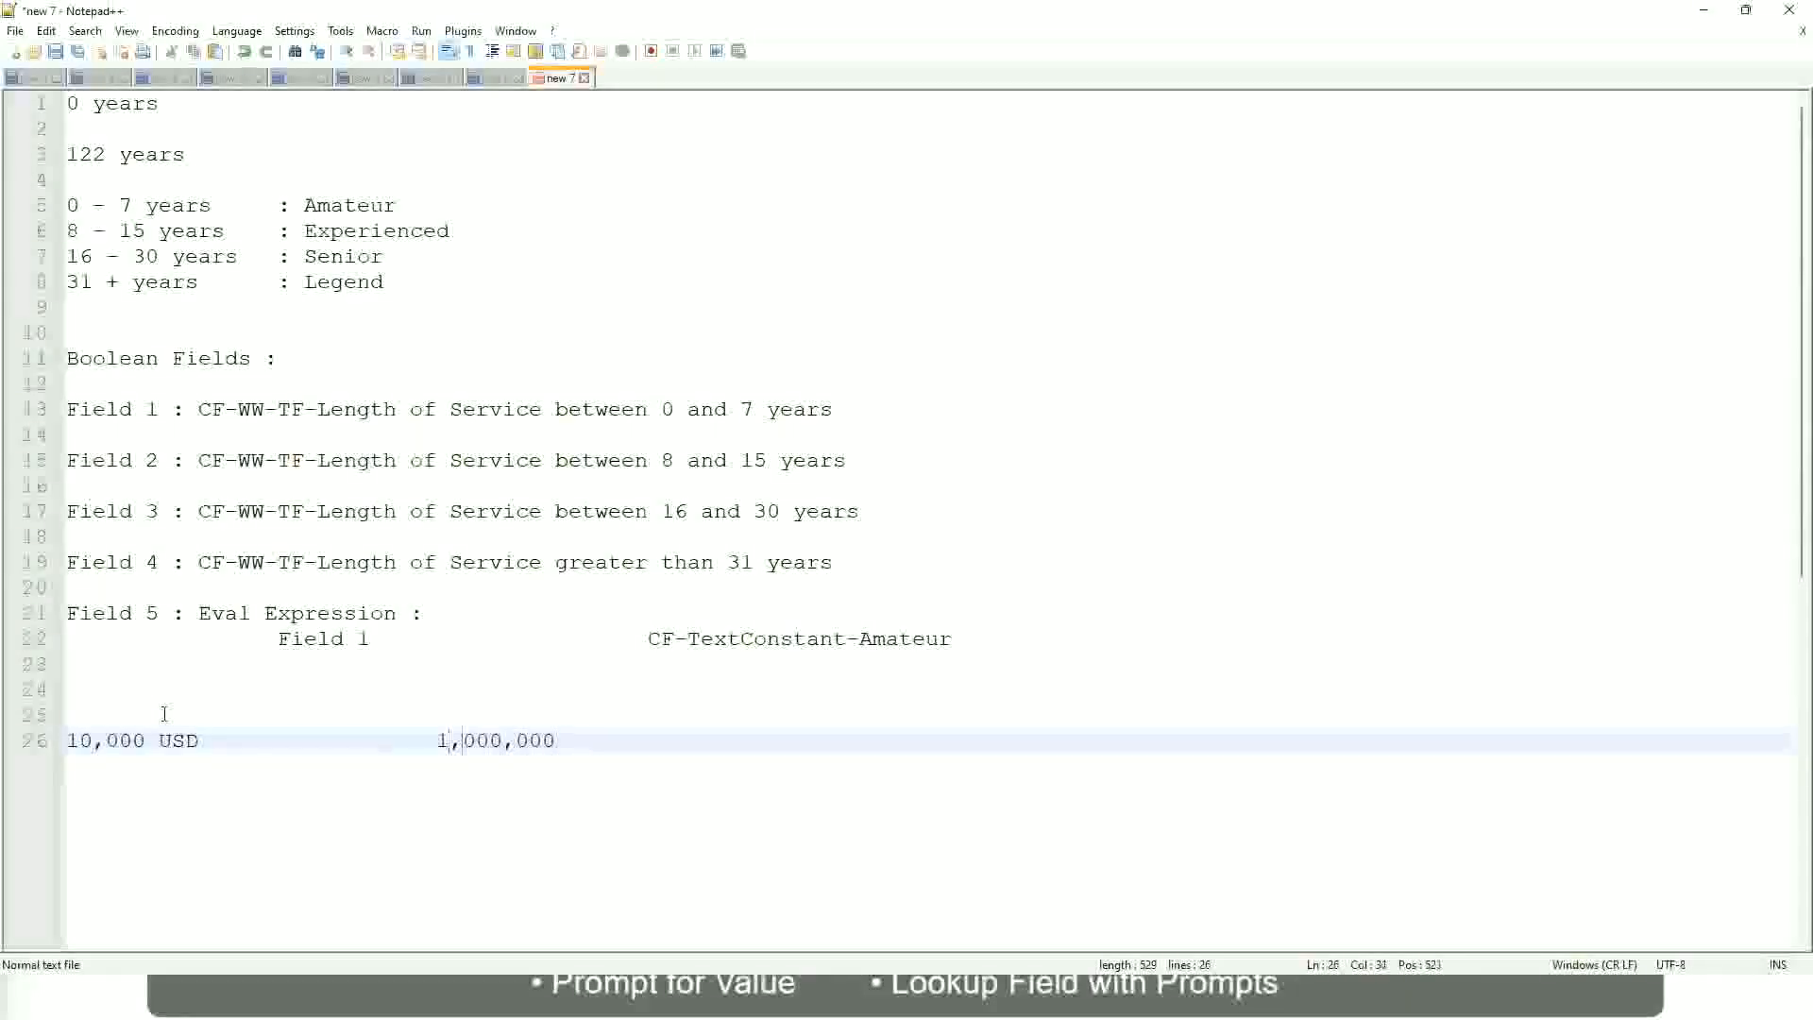
{"action": "key", "text": "End"}
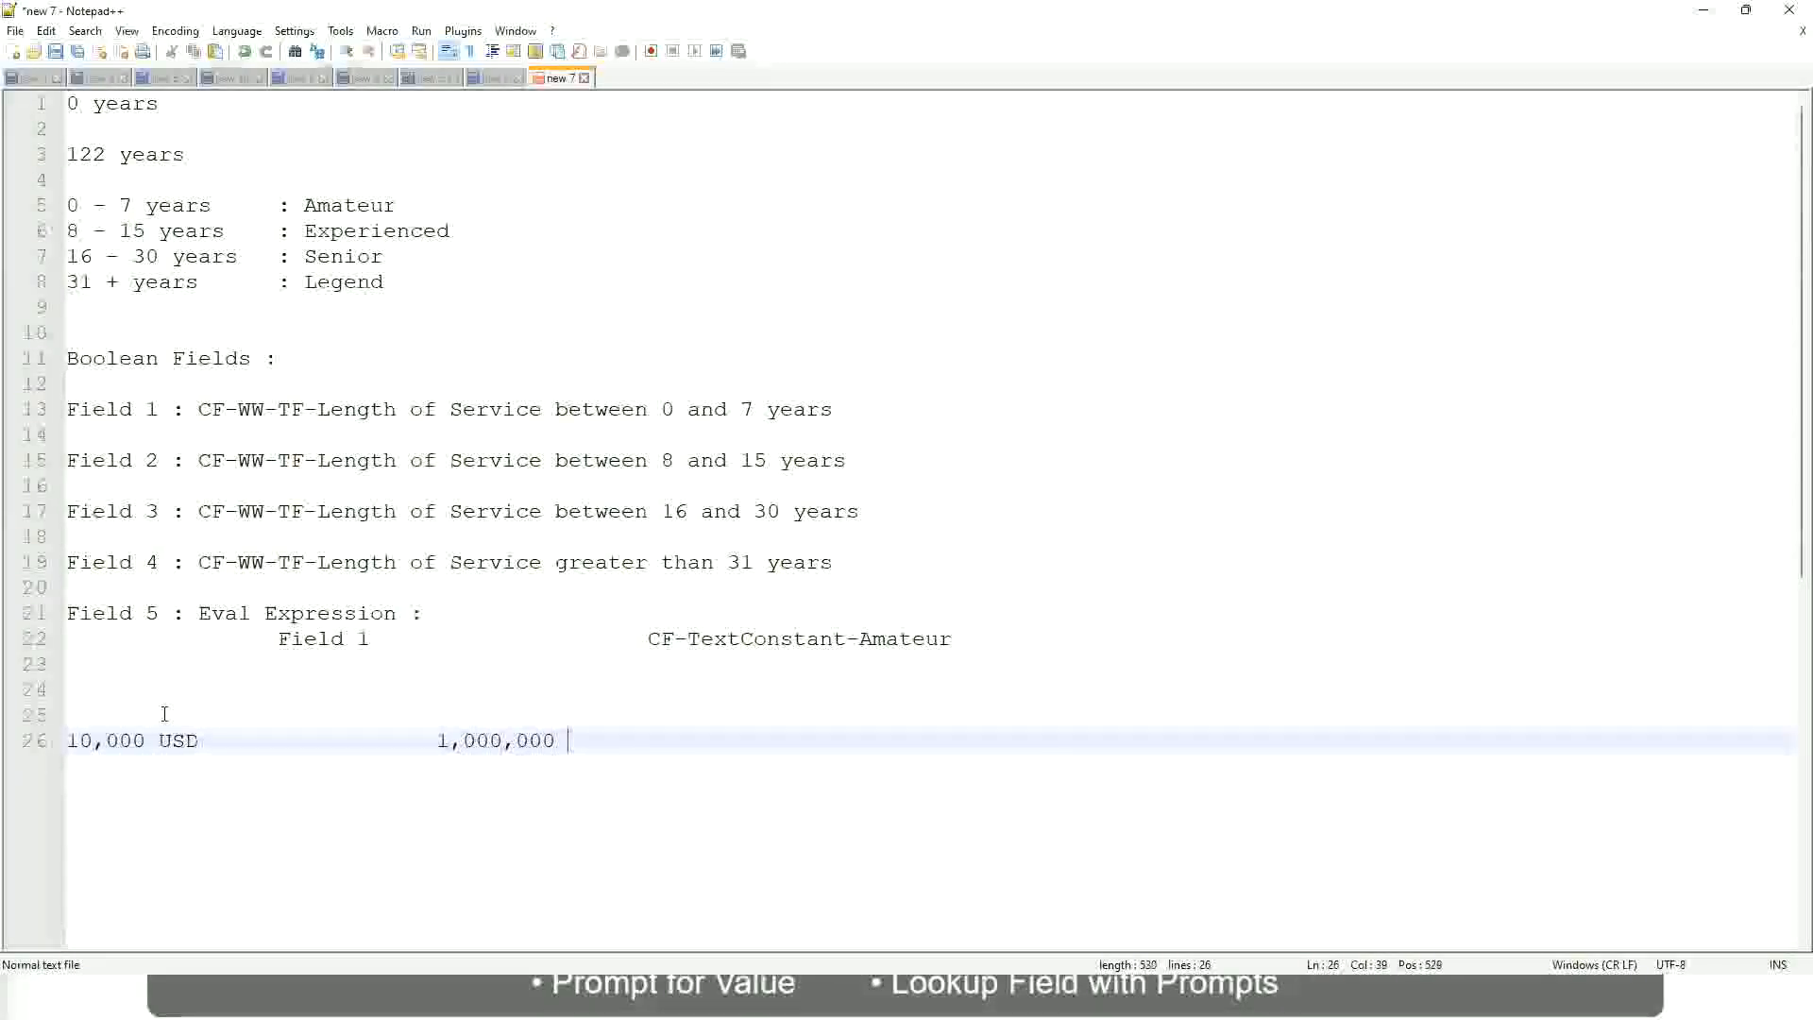
{"action": "type", "text": "USD"}
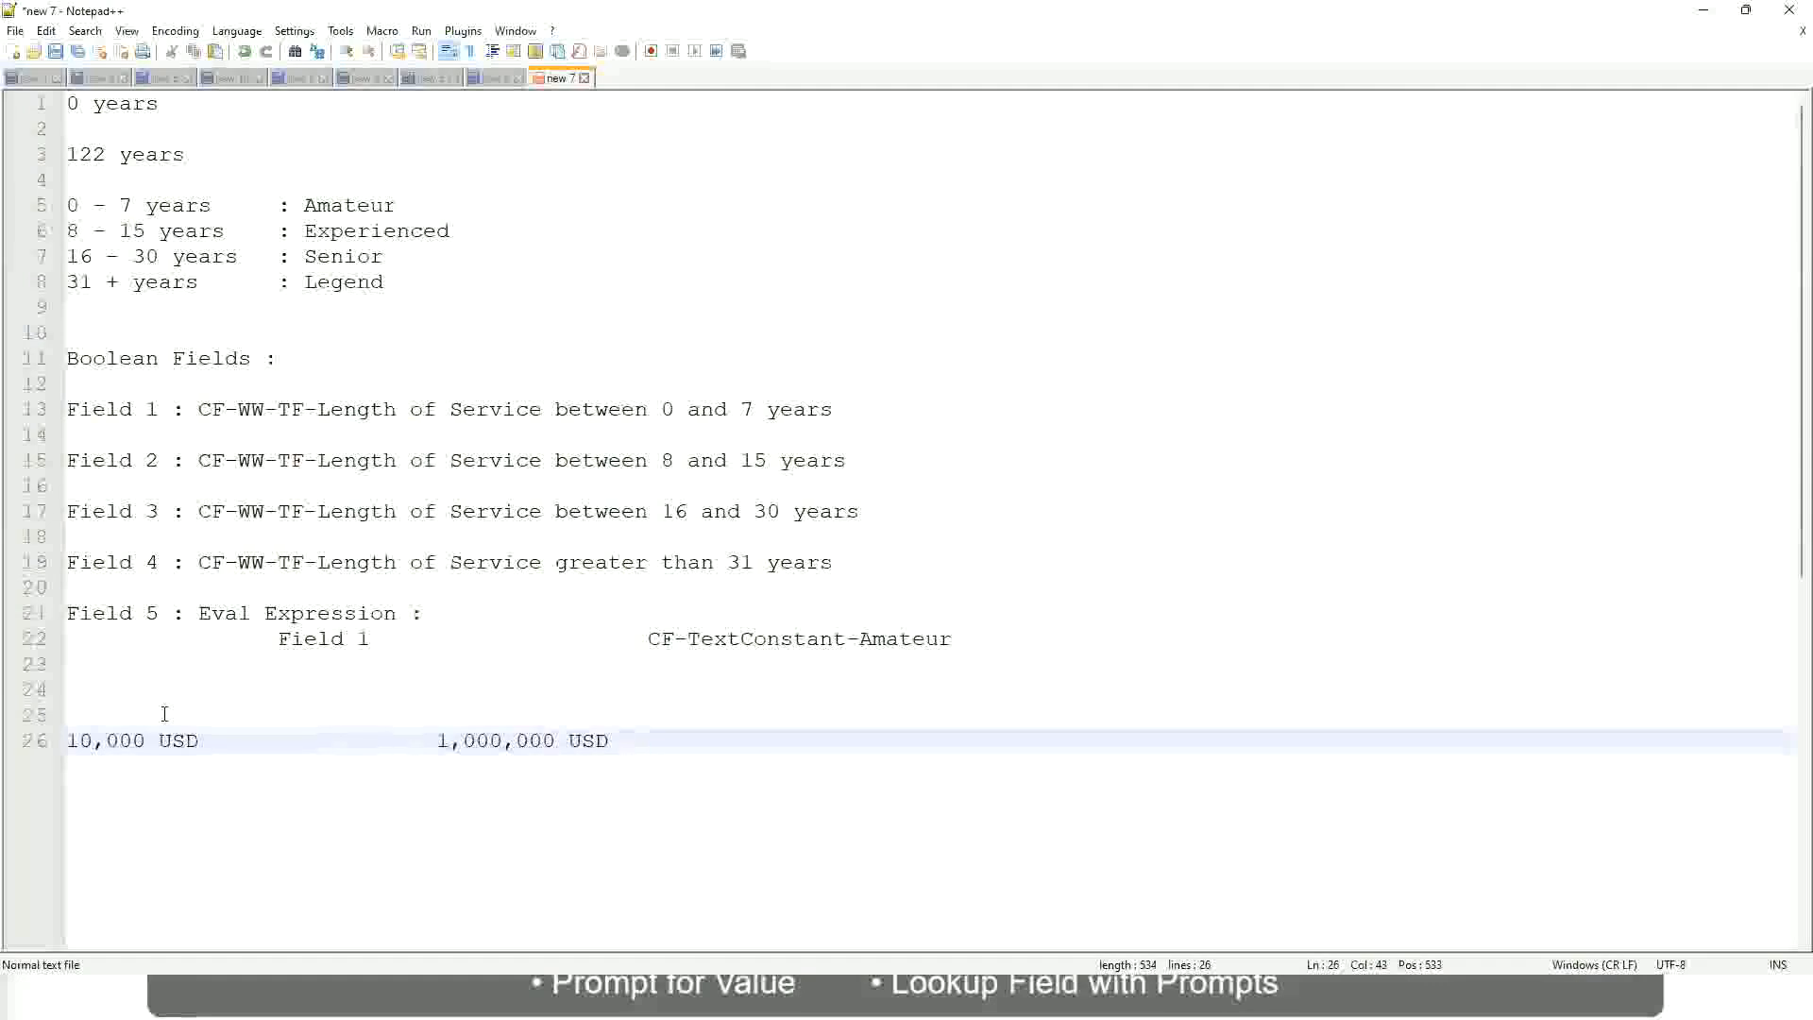
Below the USD amounts, leave a blank line and write the first band as 10 - 50,000 : Low.
{"action": "key", "text": "Return"}
{"action": "key", "text": "Return"}
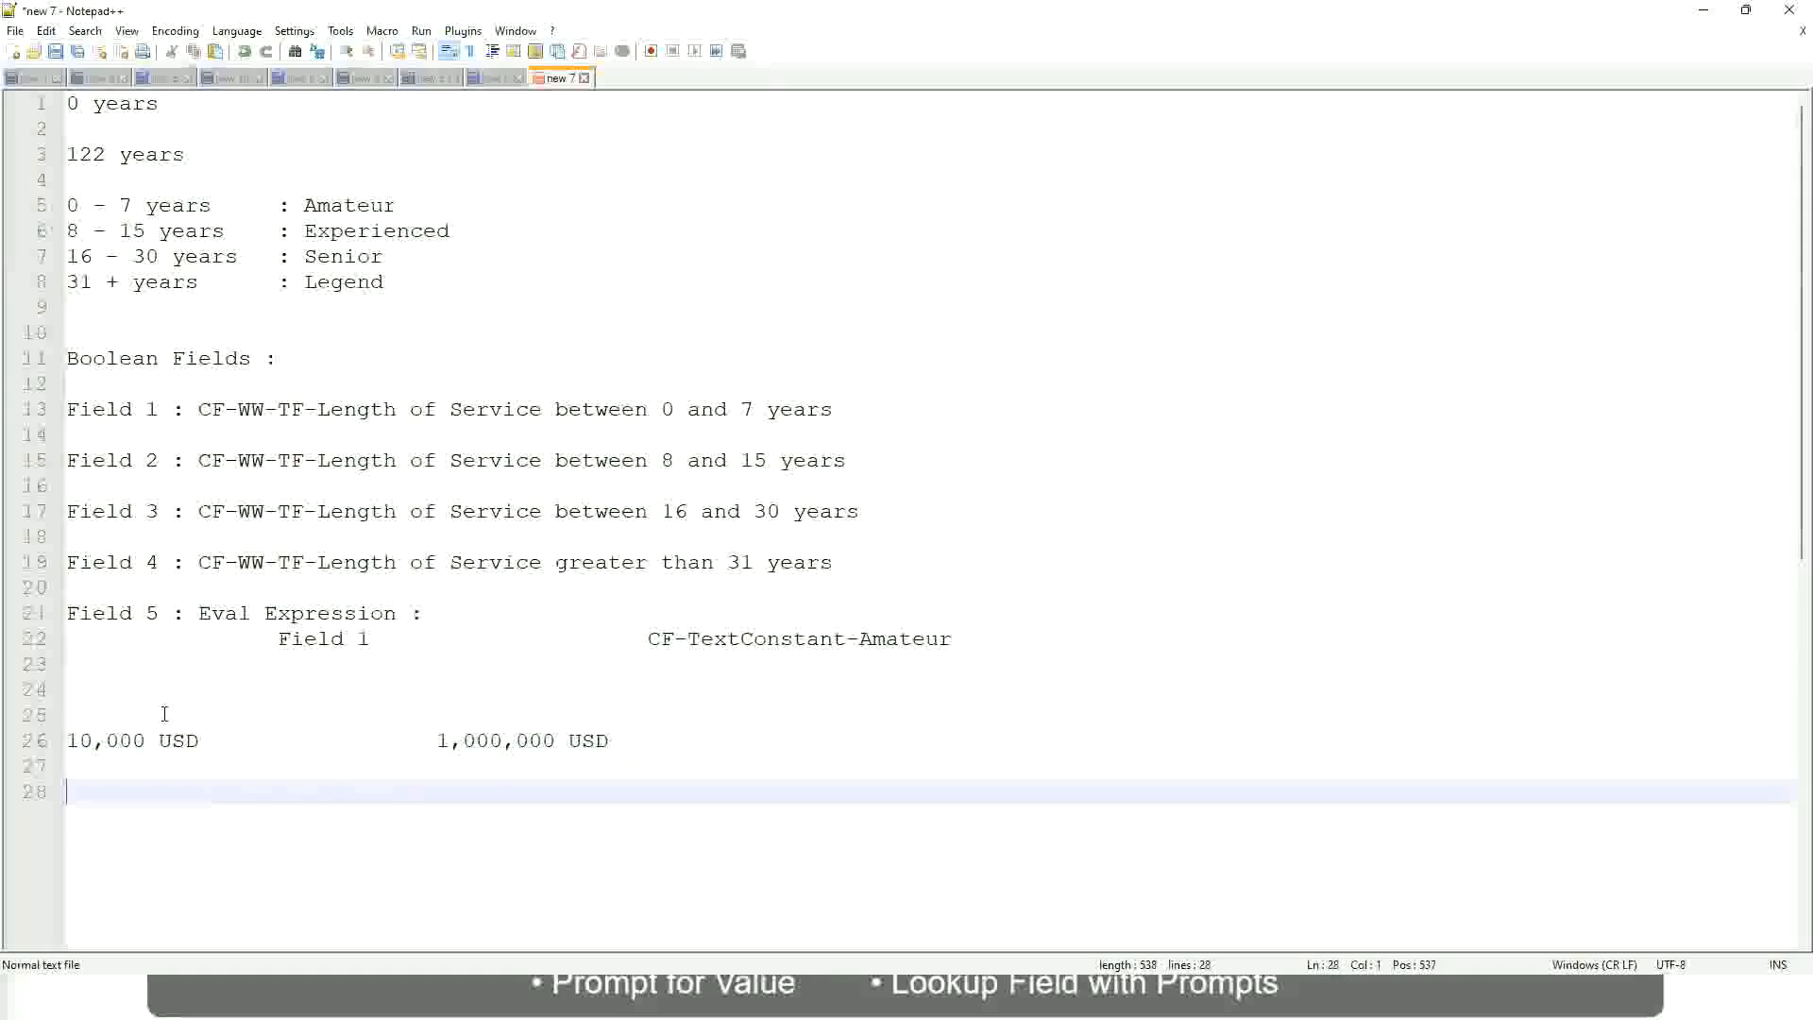
{"action": "type", "text": "10 - 50,000"}
{"action": "key", "text": "Tab"}
{"action": "key", "text": "Tab"}
{"action": "key", "text": "Tab"}
{"action": "key", "text": "Tab"}
{"action": "type", "text": ": Low"}
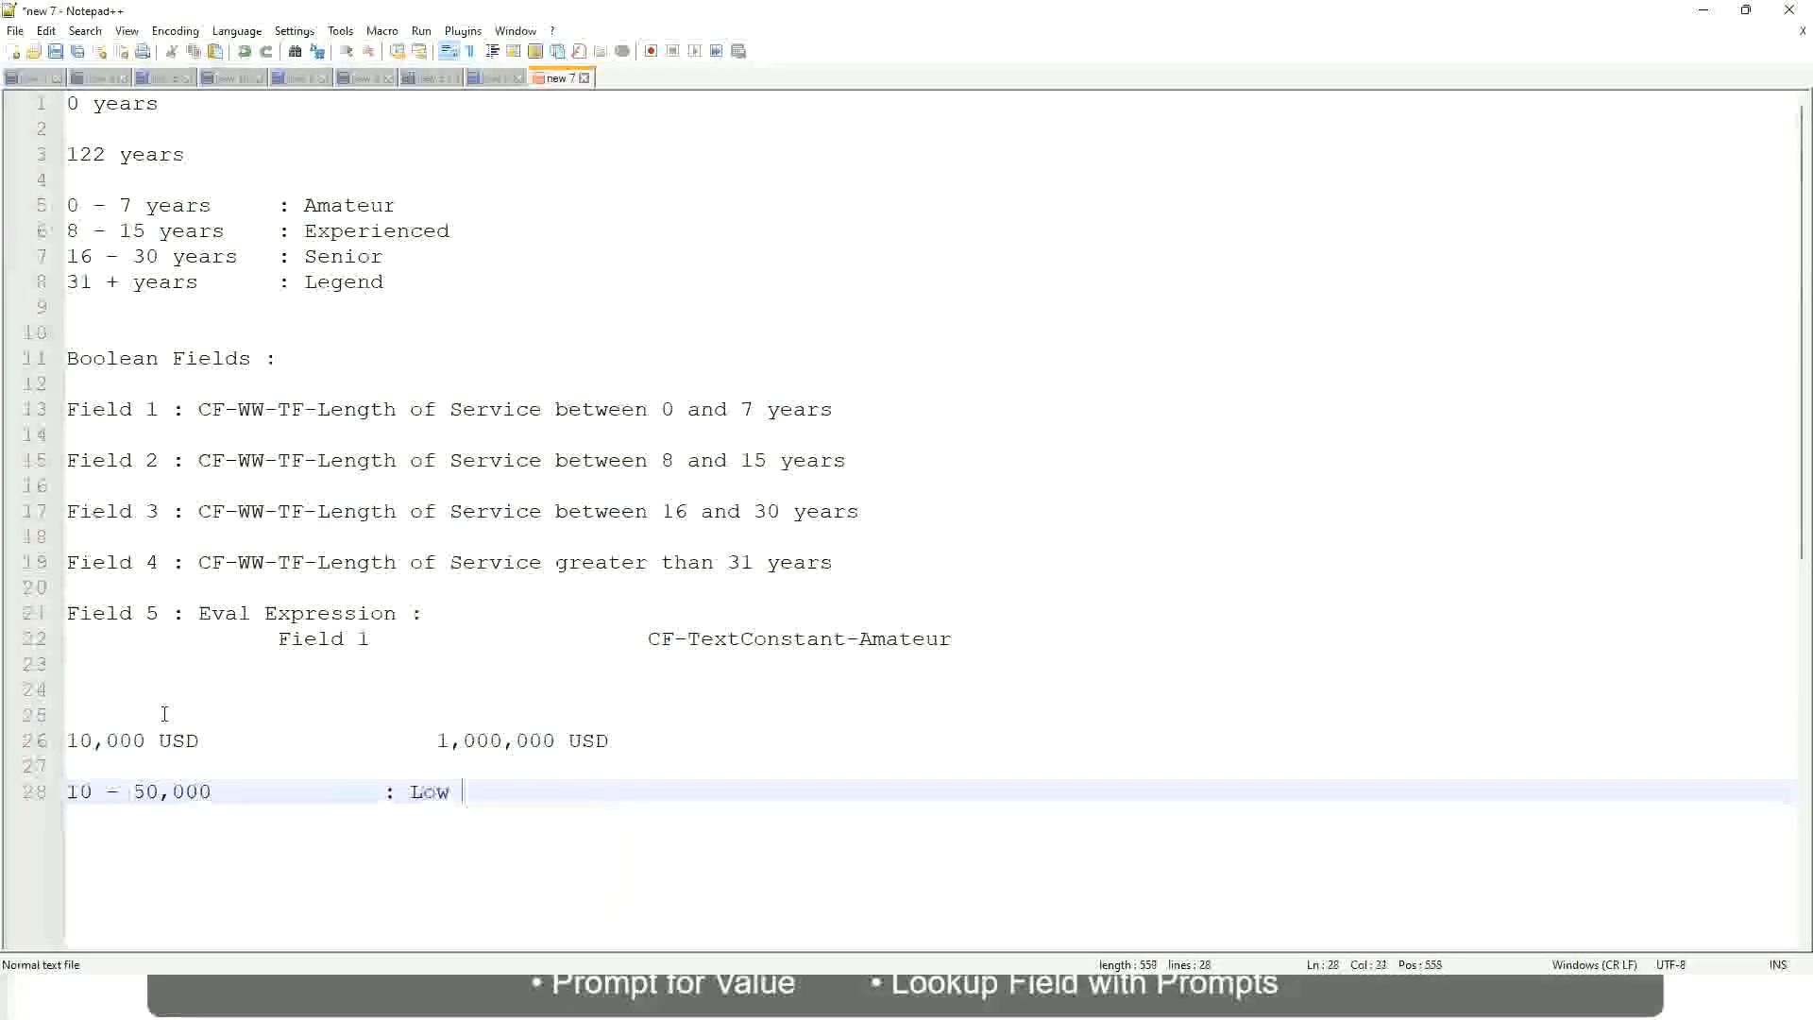
Write the second band, 50,001 - 150,000 : Medium, directly under the Low band.
{"action": "key", "text": "Return"}
{"action": "key", "text": "Return"}
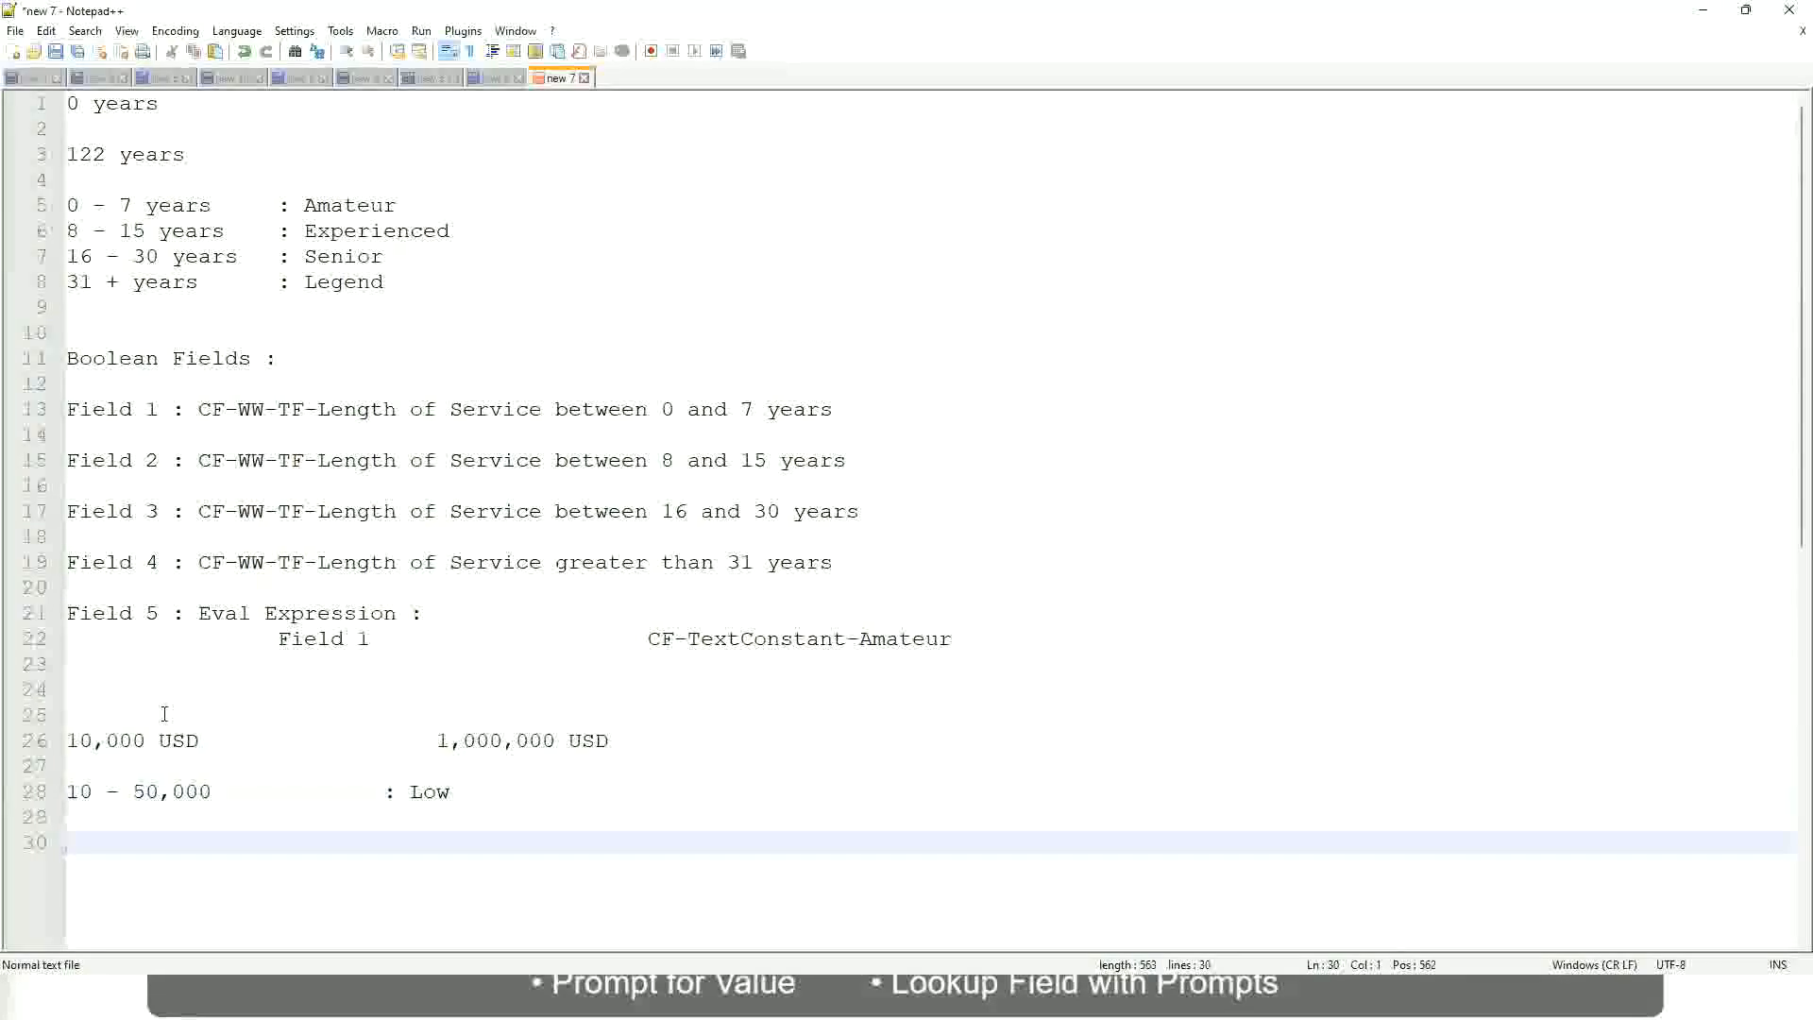
{"action": "key", "text": "Up"}
{"action": "type", "text": "5"}
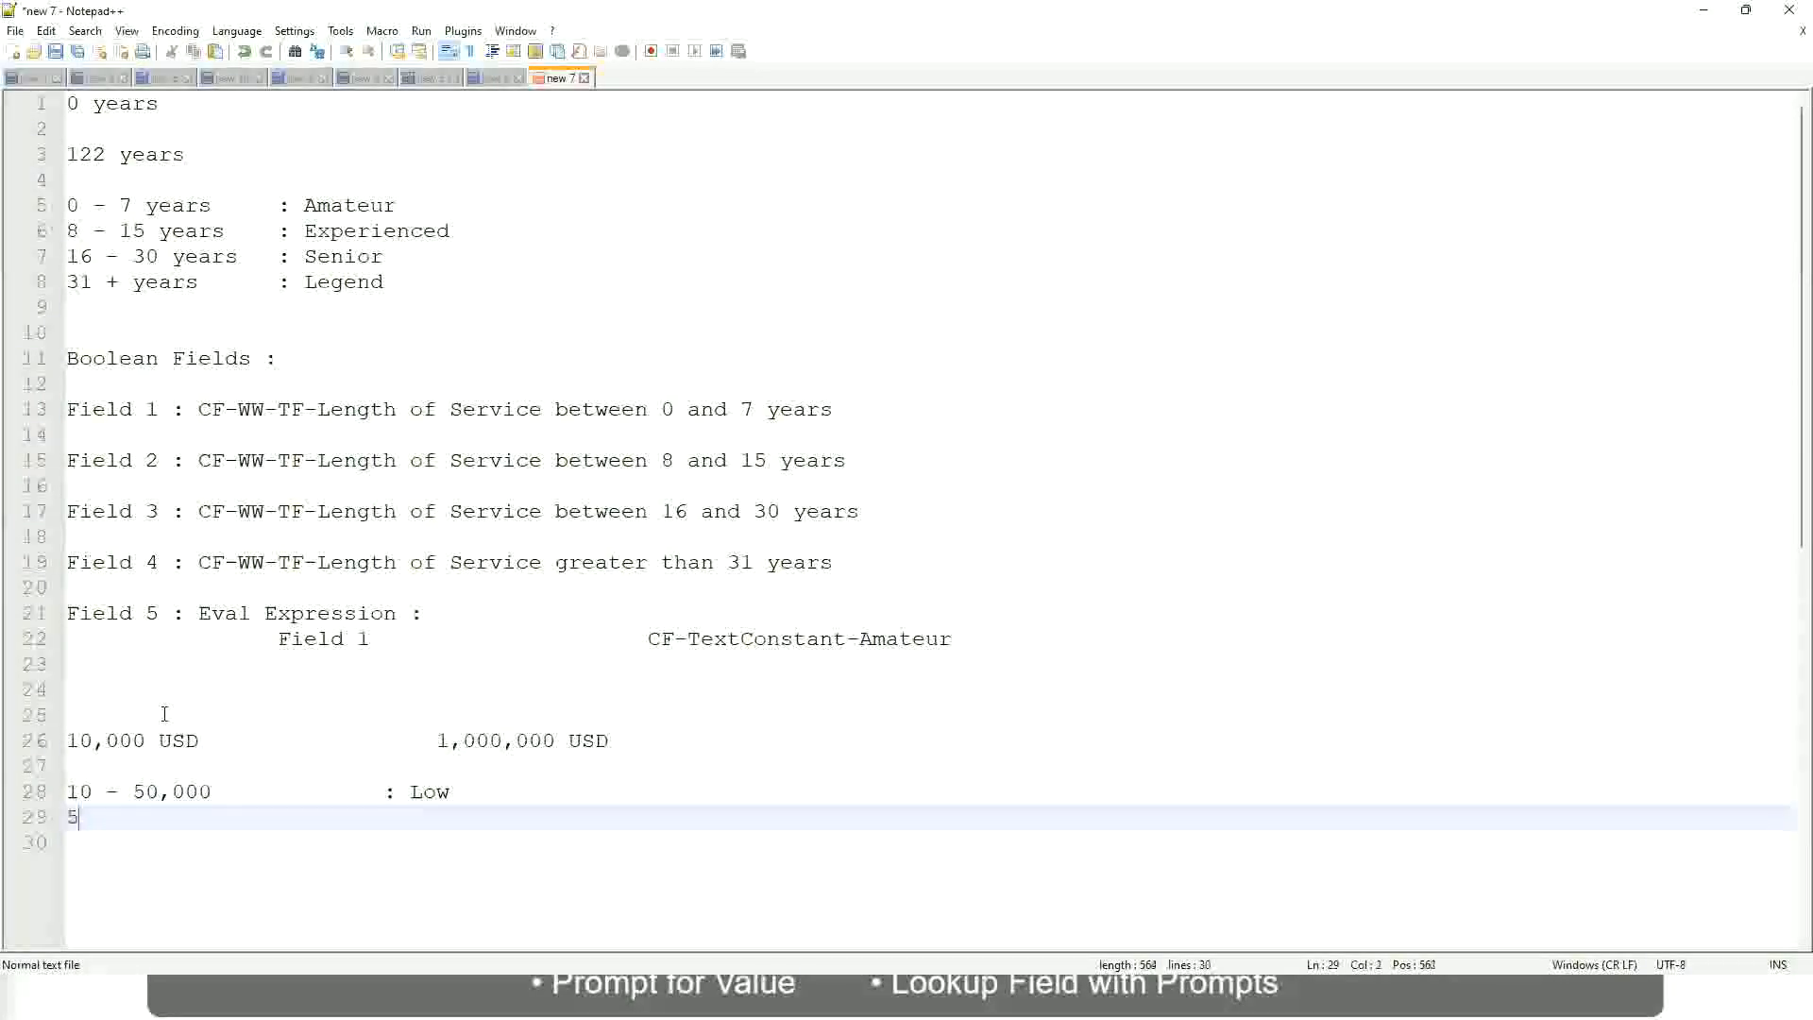
{"action": "type", "text": "0,001 "}
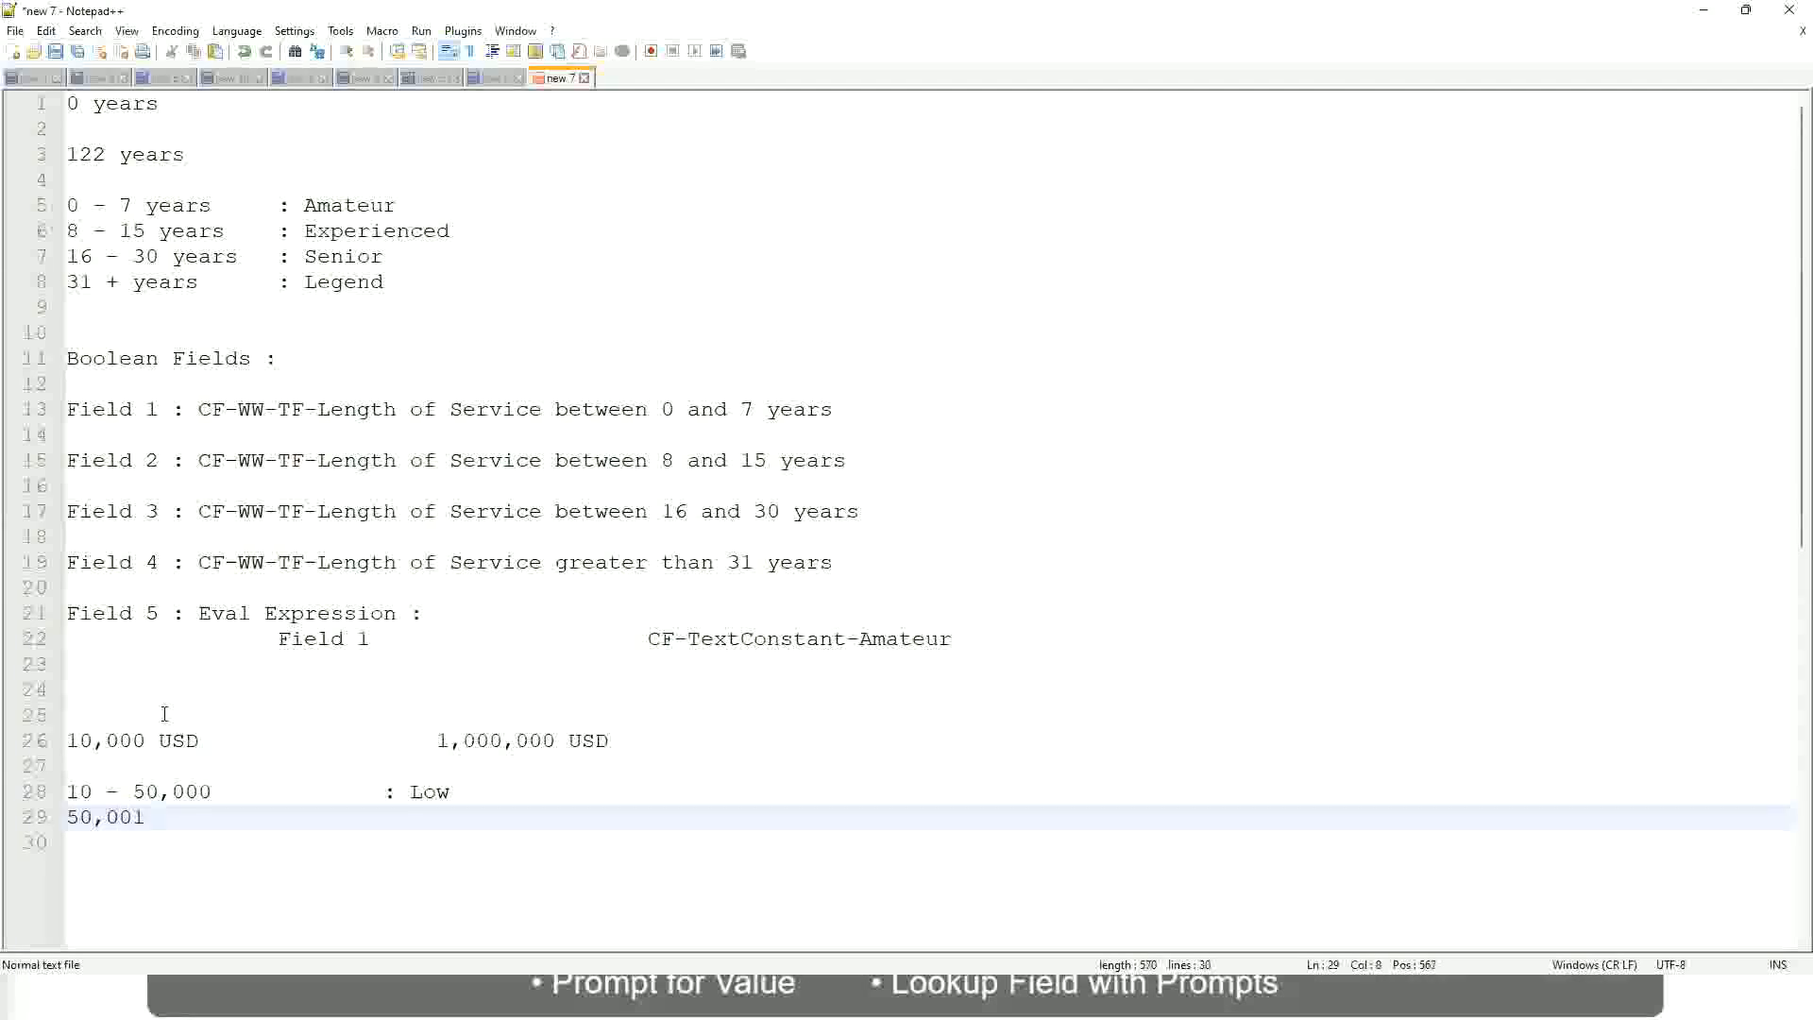
{"action": "type", "text": "- 150,000"}
{"action": "key", "text": "Tab"}
{"action": "key", "text": "Tab"}
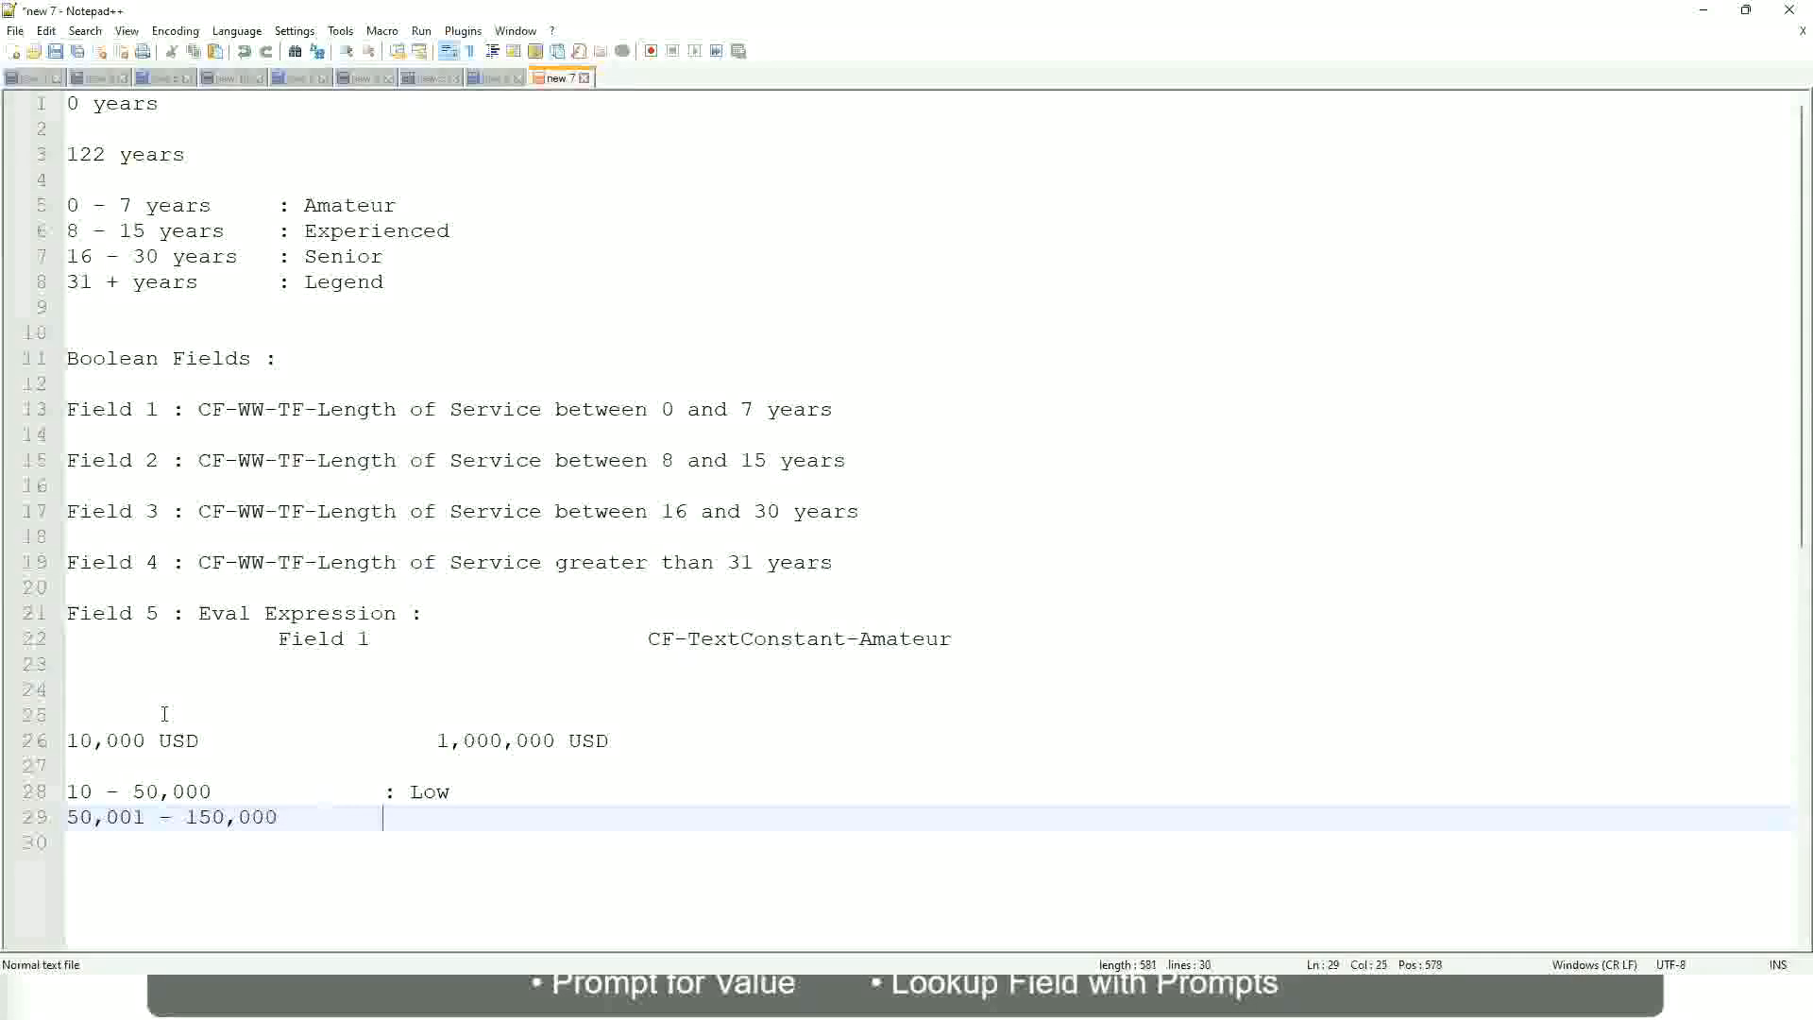
{"action": "type", "text": ": Medium"}
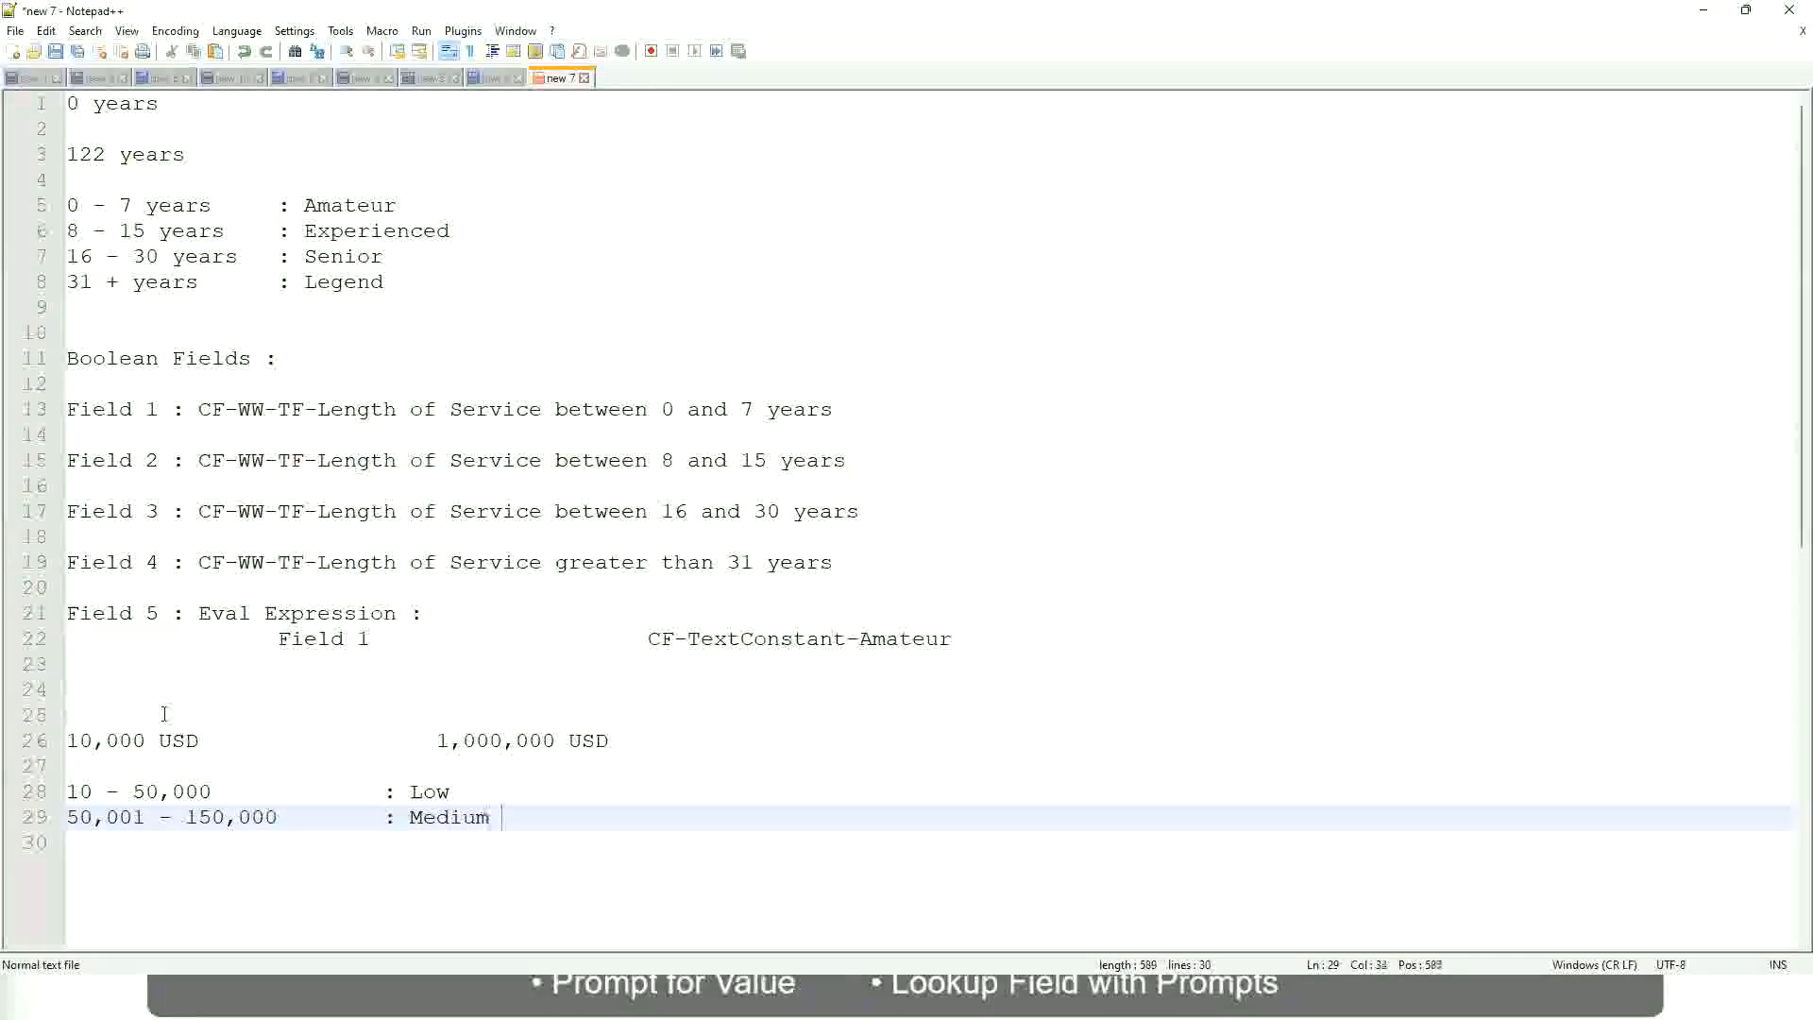
Write the third band, > 150,000 : High, on the line under the Medium band.
{"action": "key", "text": "Return"}
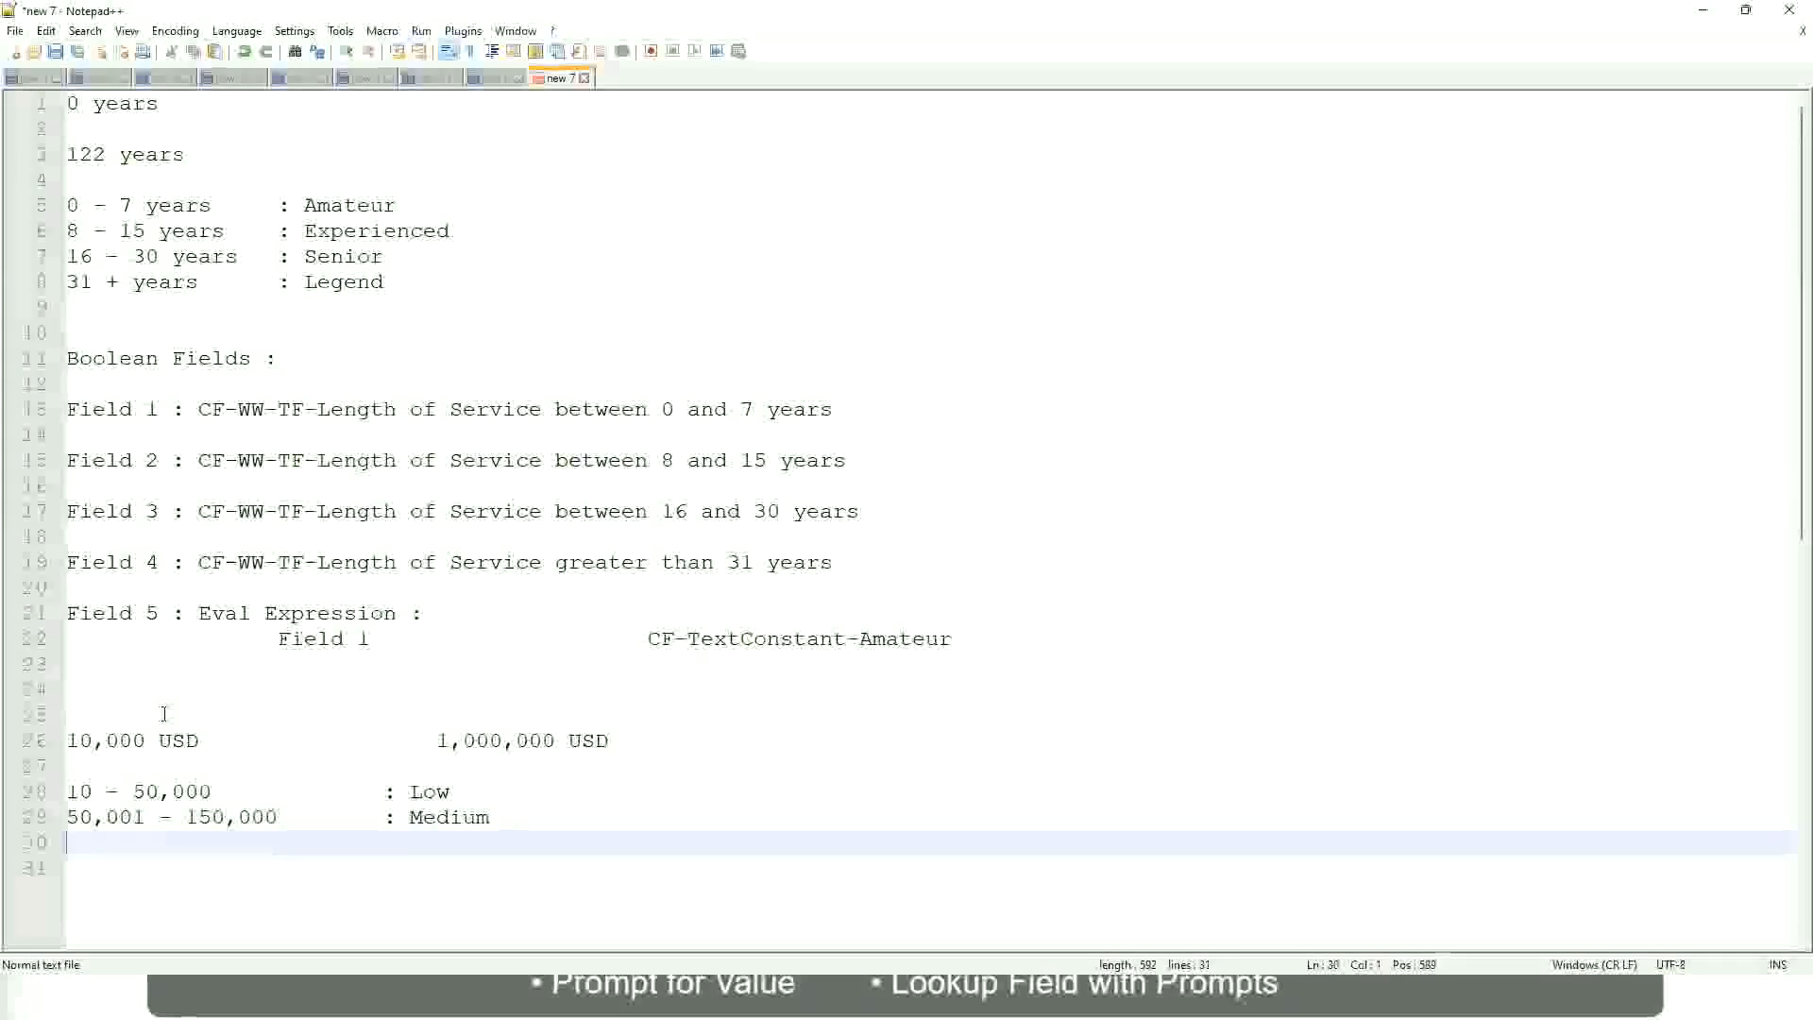
{"action": "type", "text": "> 1"}
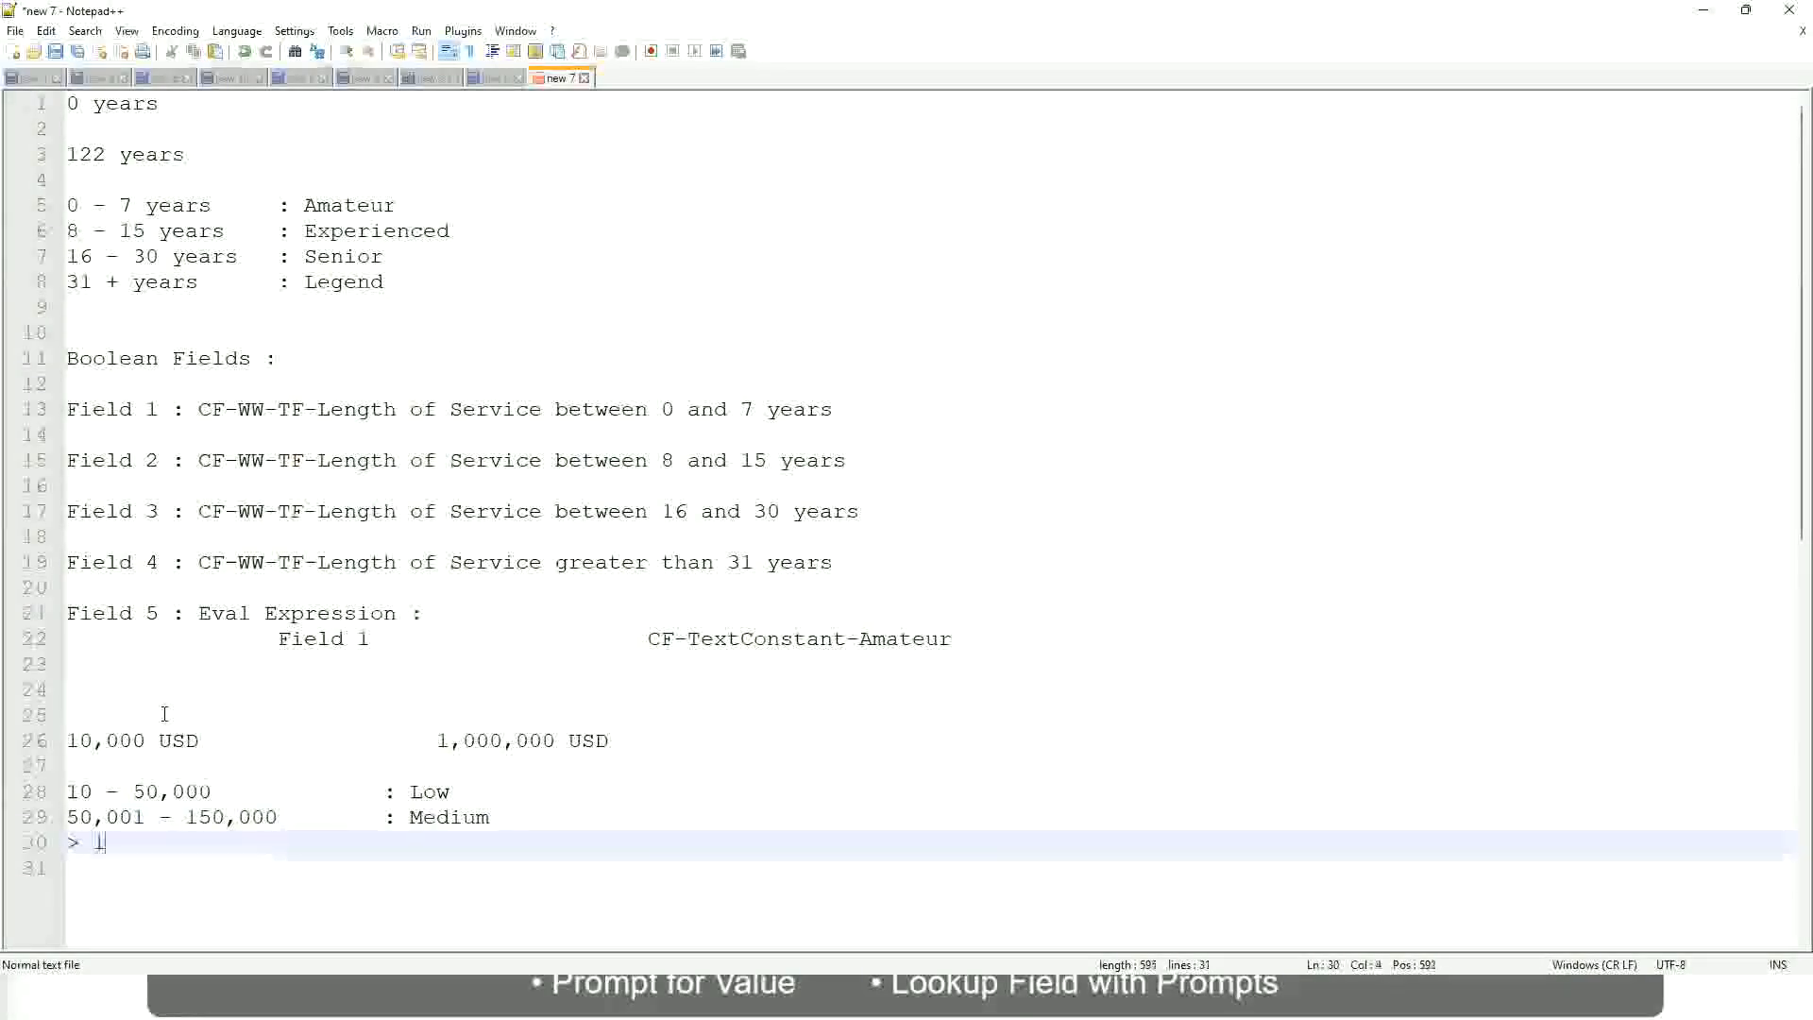
{"action": "type", "text": "50,000"}
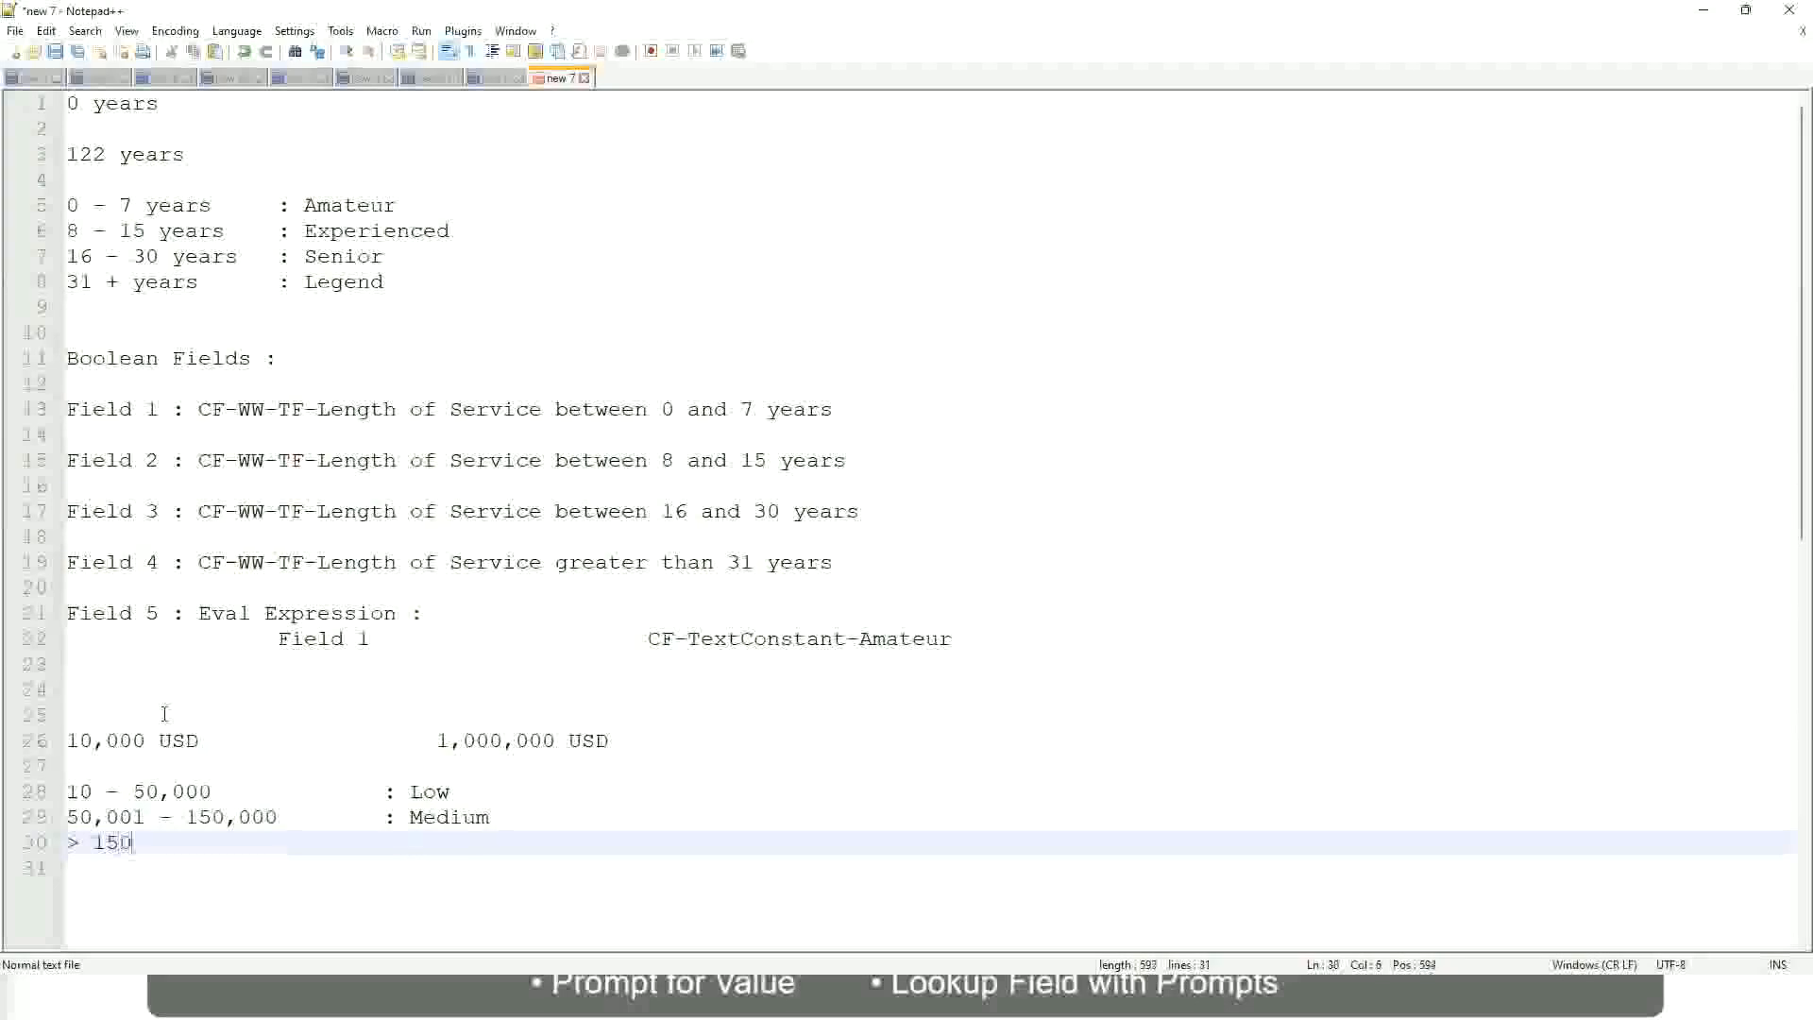
{"action": "key", "text": "Tab"}
{"action": "key", "text": "Tab"}
{"action": "key", "text": "Tab"}
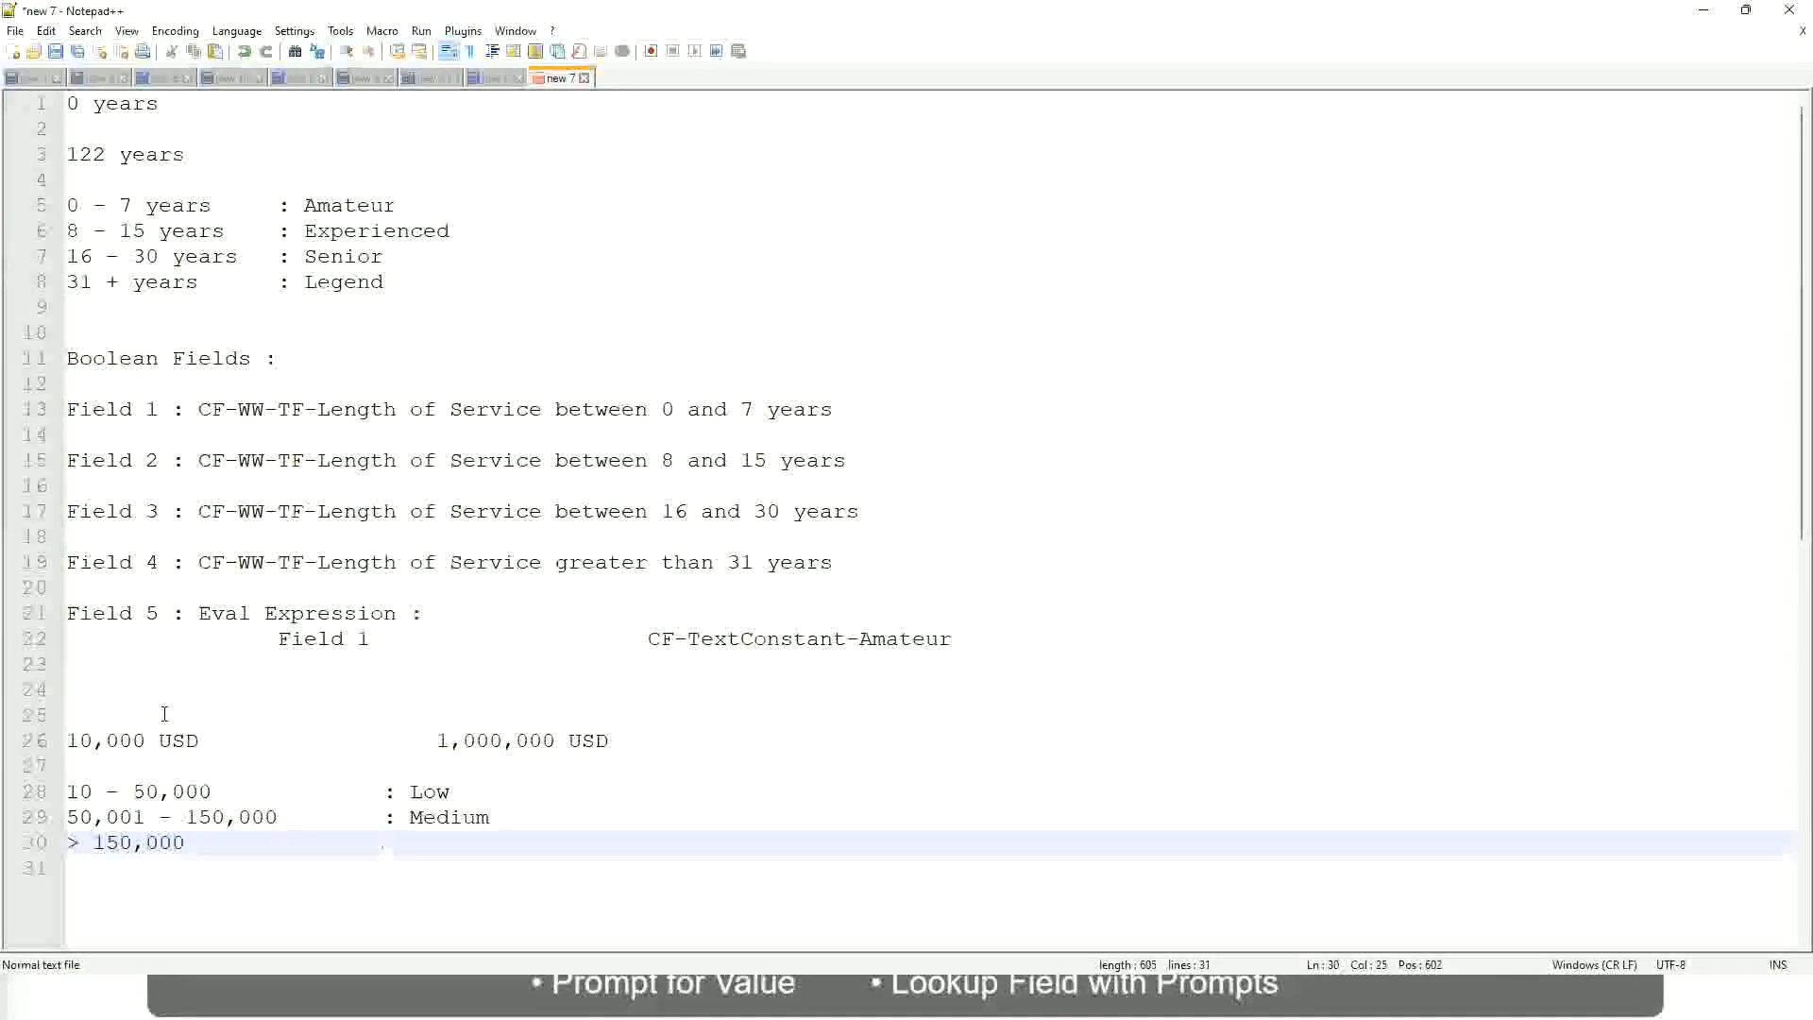
{"action": "type", "text": ": High"}
Review the 10,000 USD to 1,000,000 USD range and its Low, Medium and High bands in the notes.
{"action": "left_click", "coordinate": [57, 741]}
{"action": "left_click", "coordinate": [81, 738]}
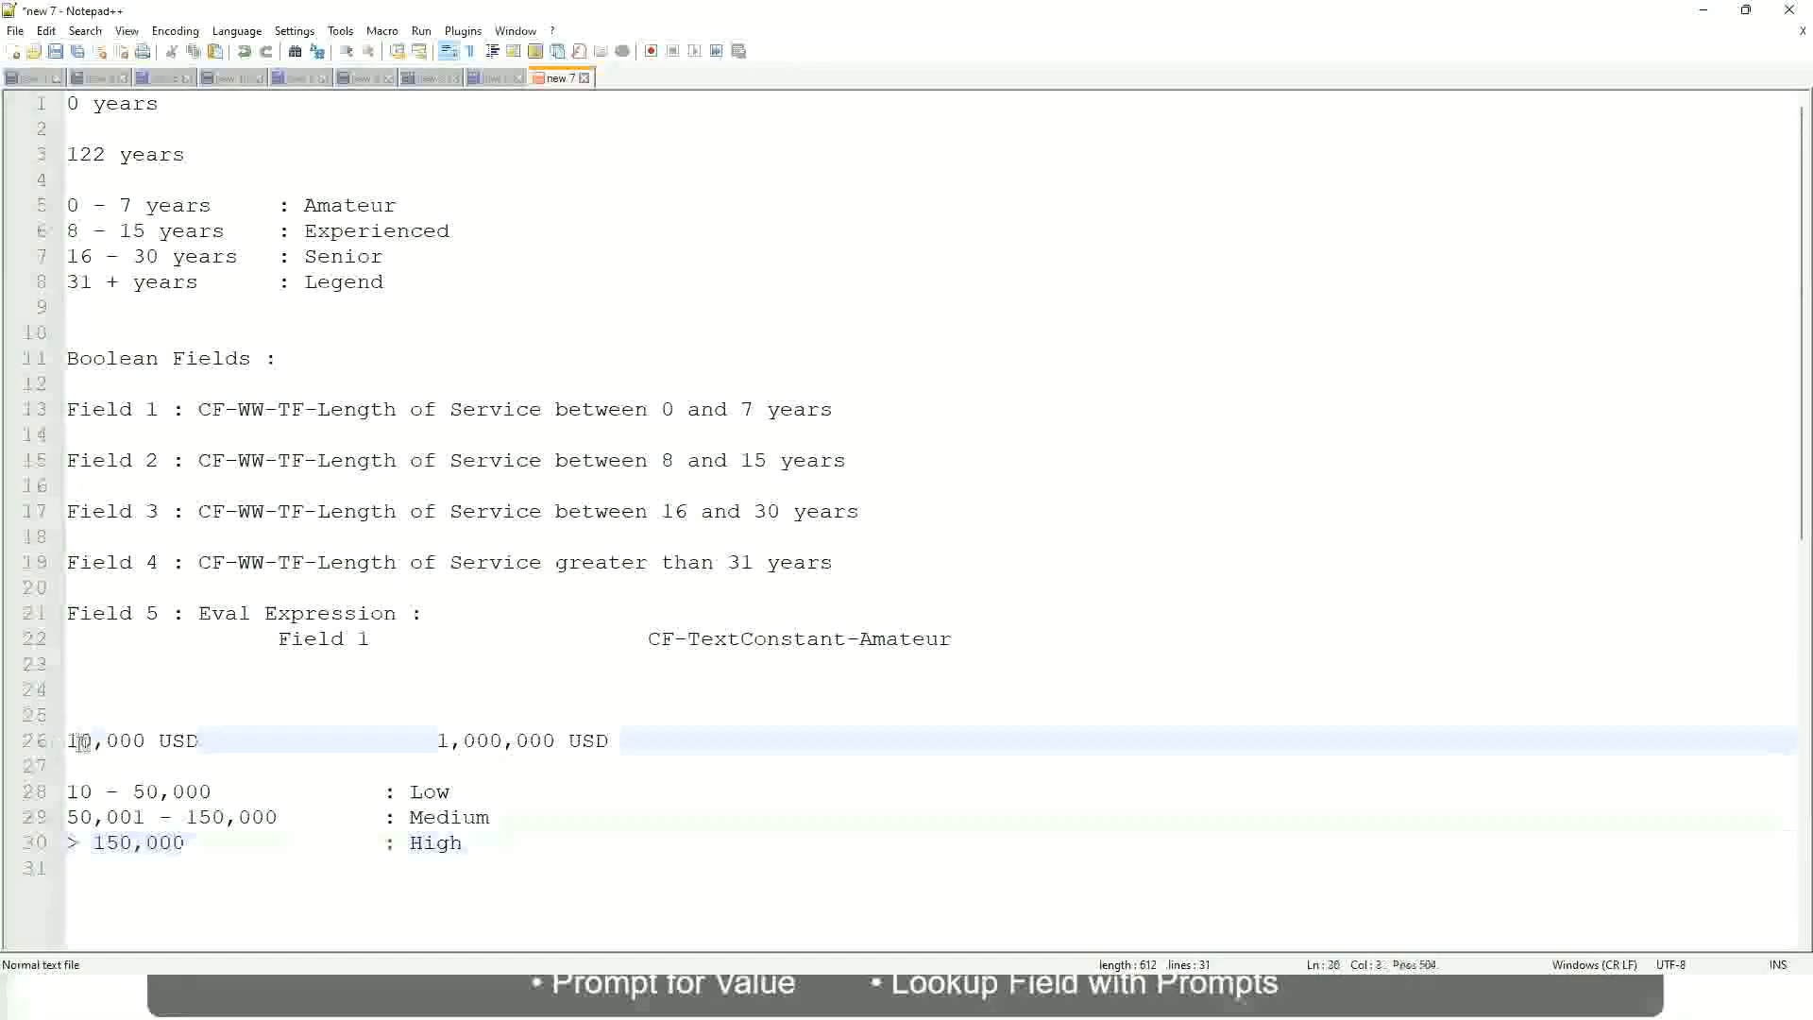
{"action": "double_click", "coordinate": [541, 741]}
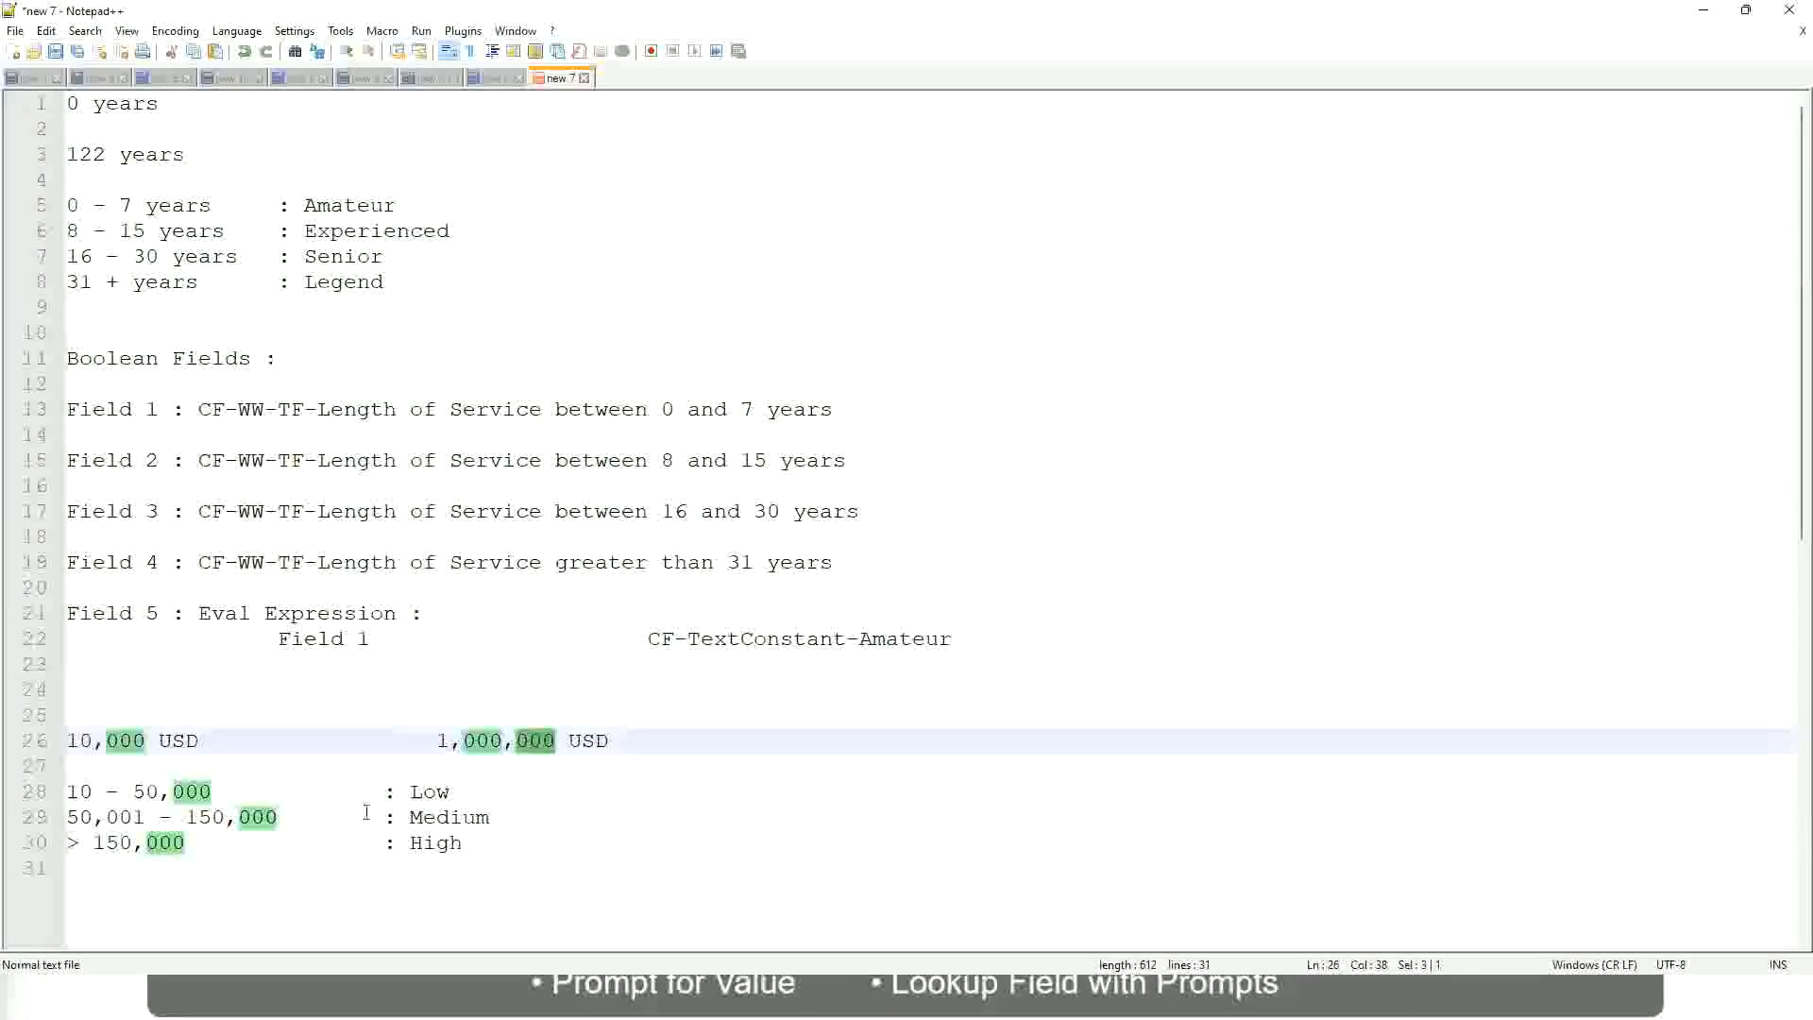
{"action": "left_click", "coordinate": [316, 817]}
{"action": "left_click", "coordinate": [58, 741]}
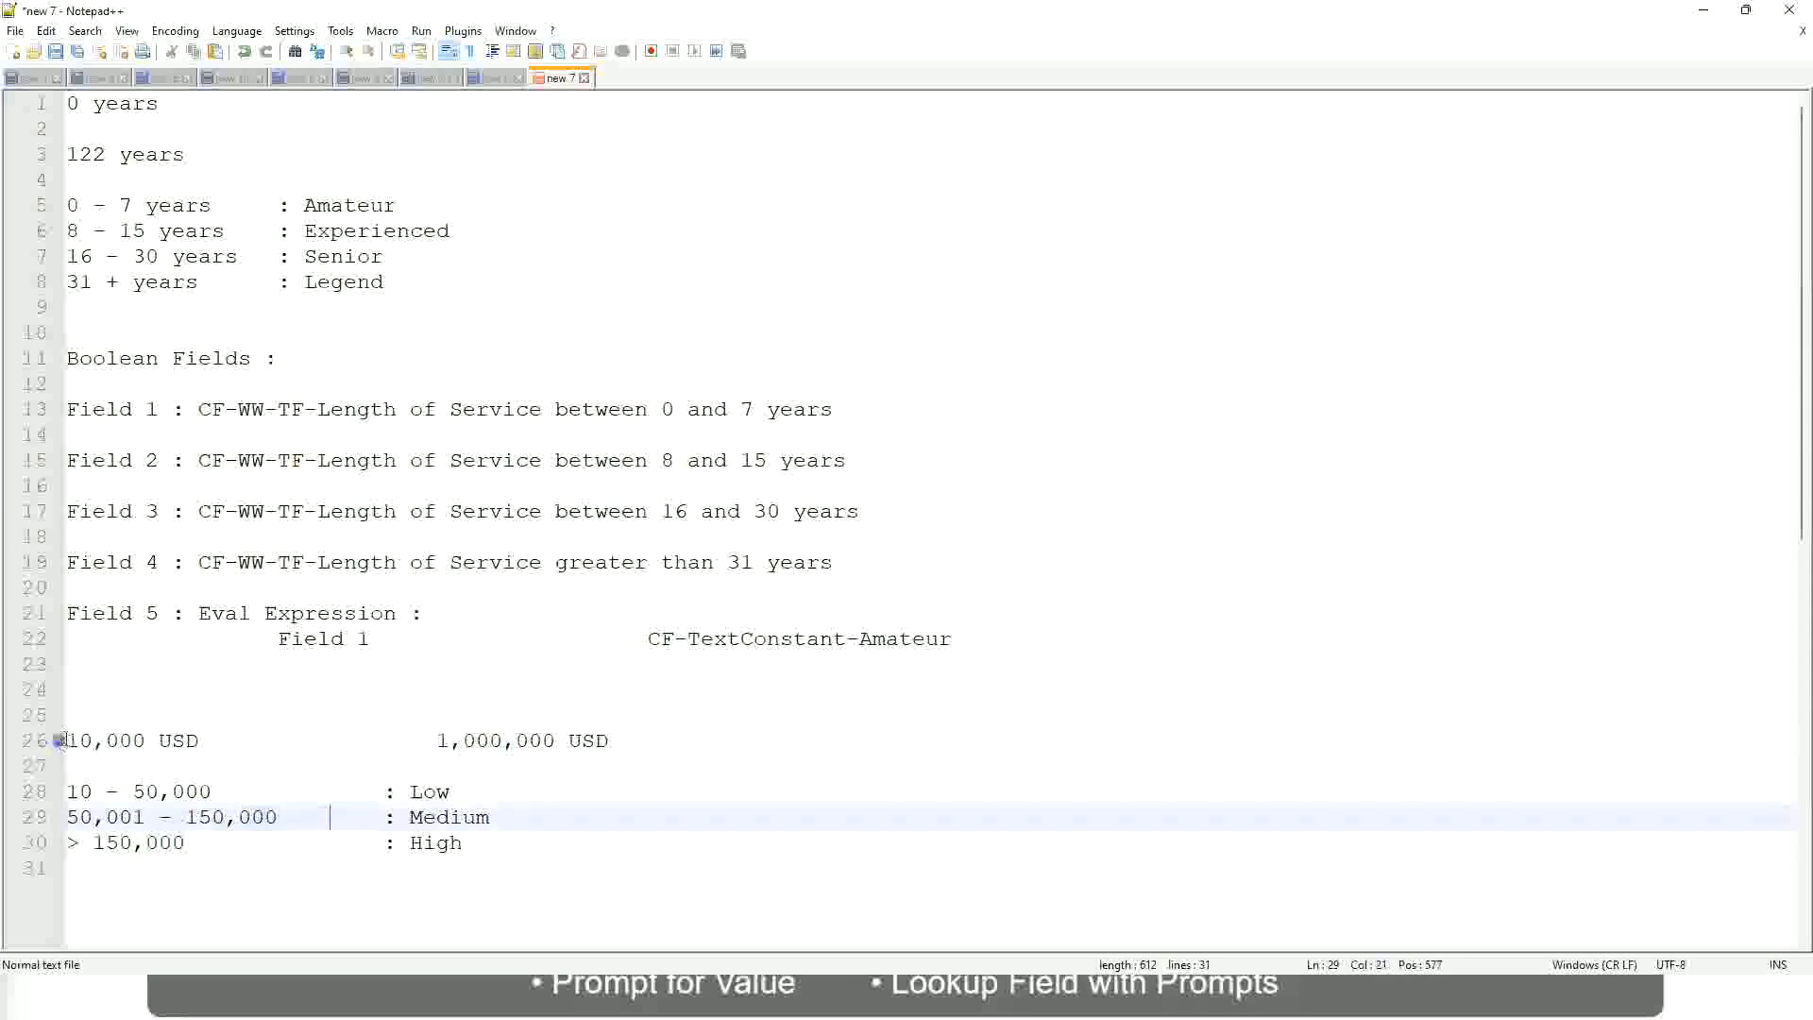
{"action": "left_click", "coordinate": [557, 742]}
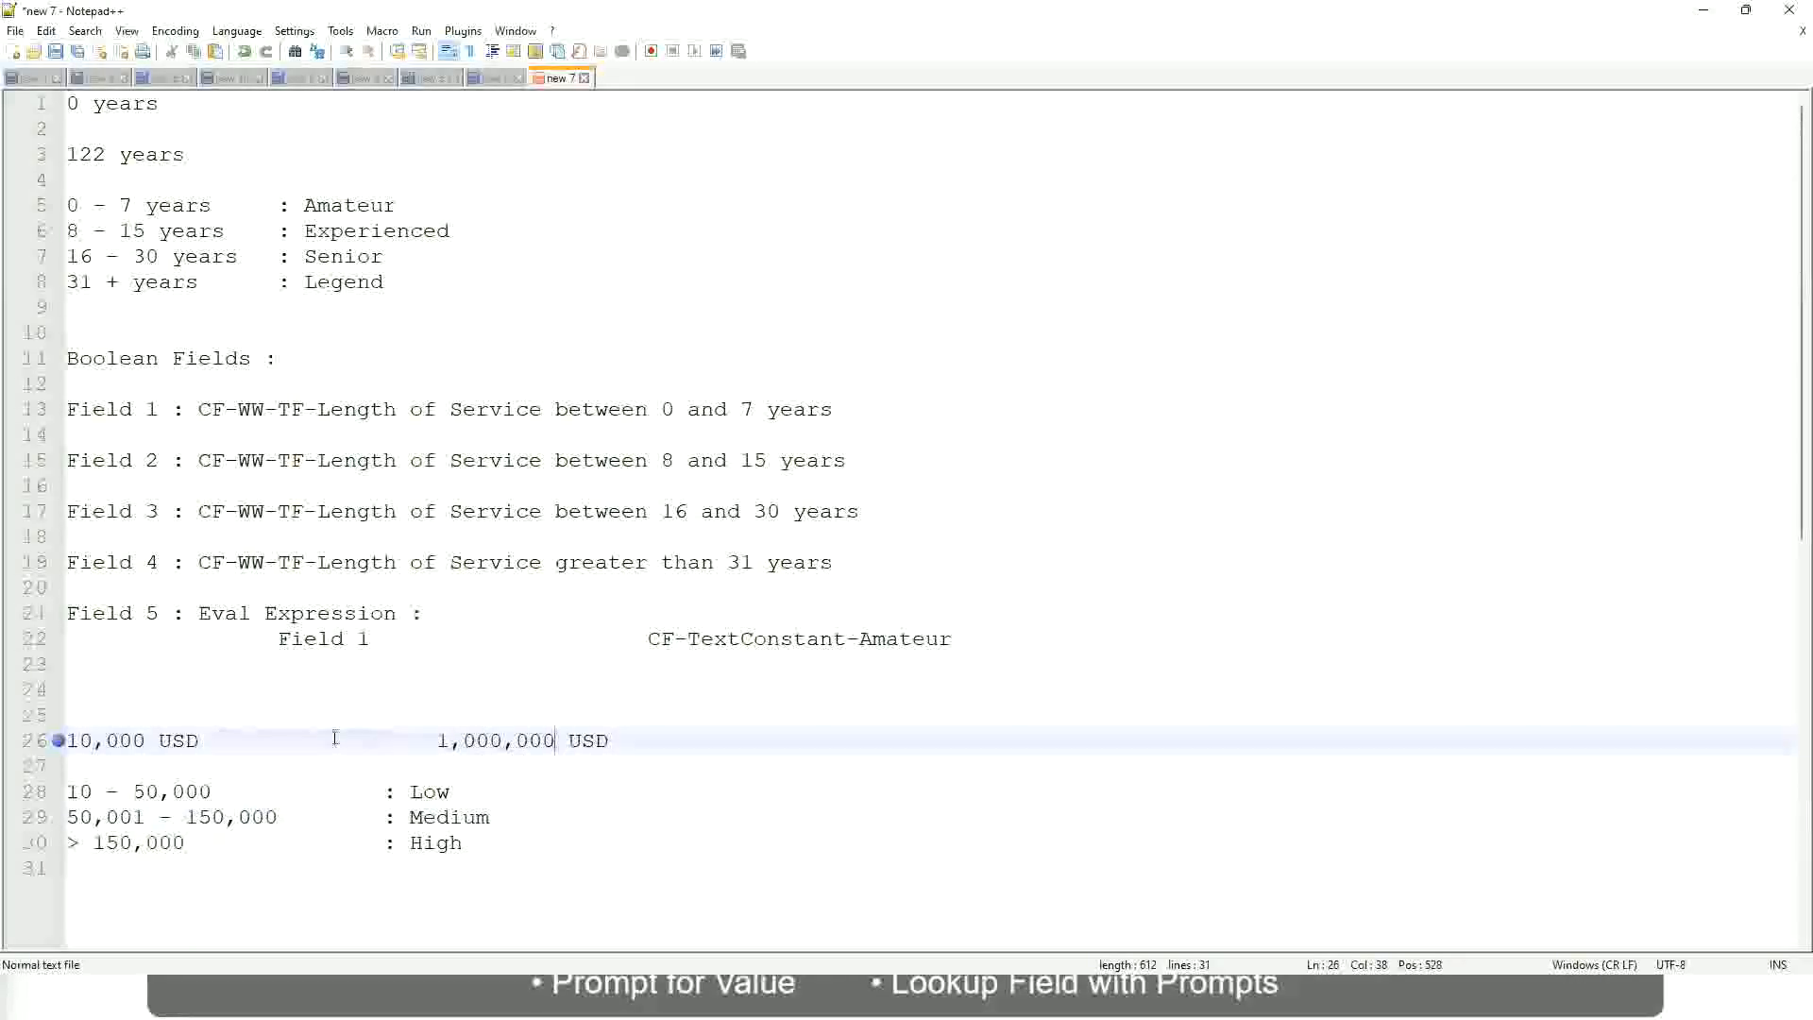
{"action": "left_click", "coordinate": [446, 793]}
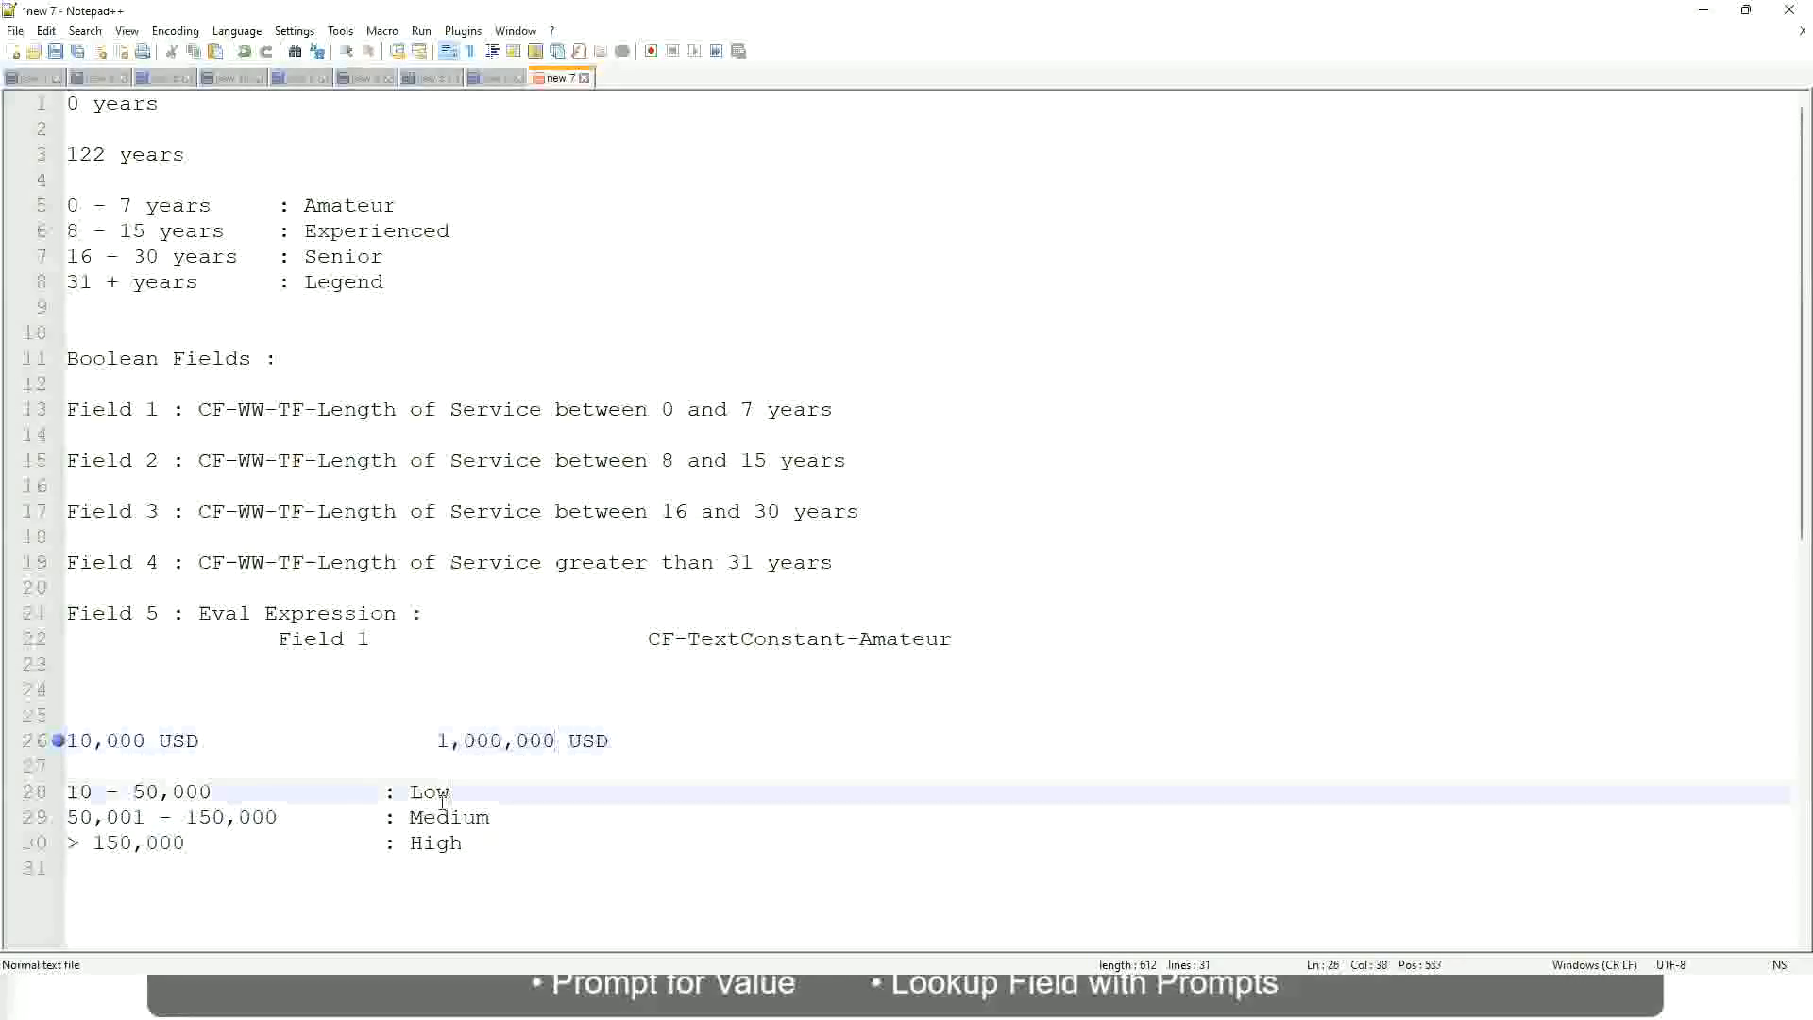
{"action": "left_click", "coordinate": [440, 798]}
{"action": "left_click", "coordinate": [436, 819]}
{"action": "left_click", "coordinate": [436, 843]}
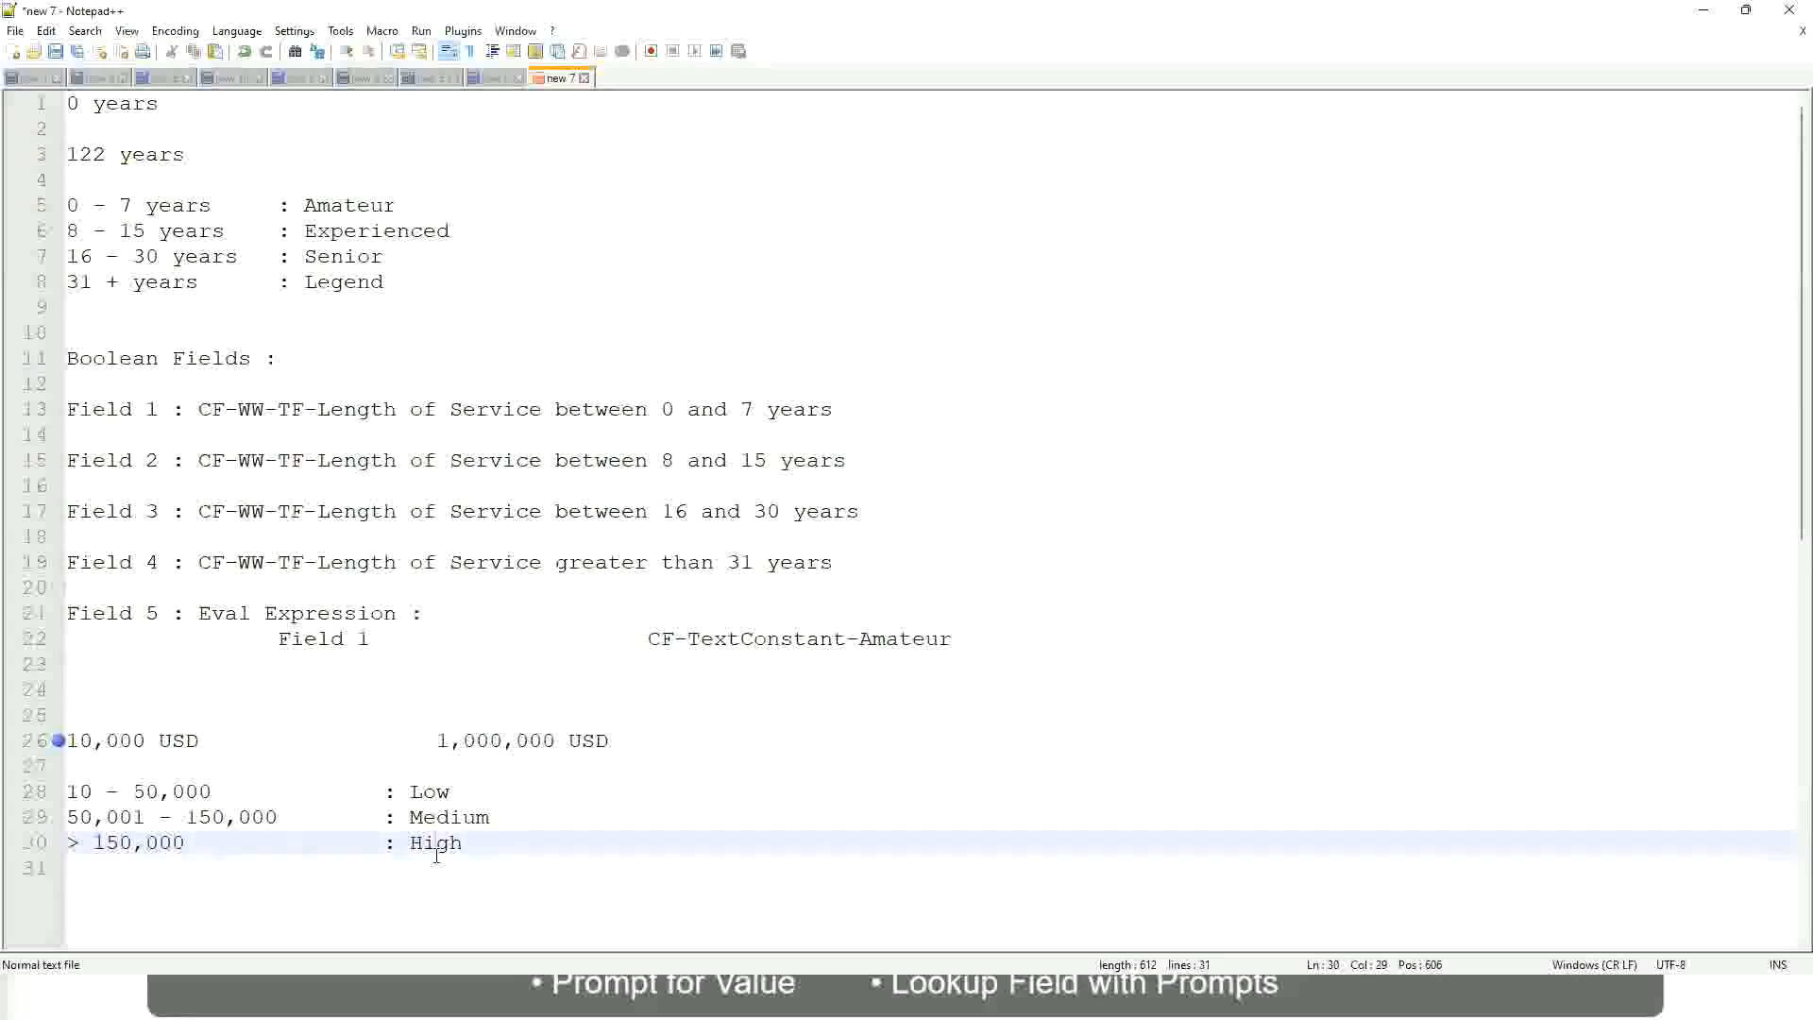
{"action": "left_click", "coordinate": [218, 771]}
{"action": "left_click", "coordinate": [445, 863]}
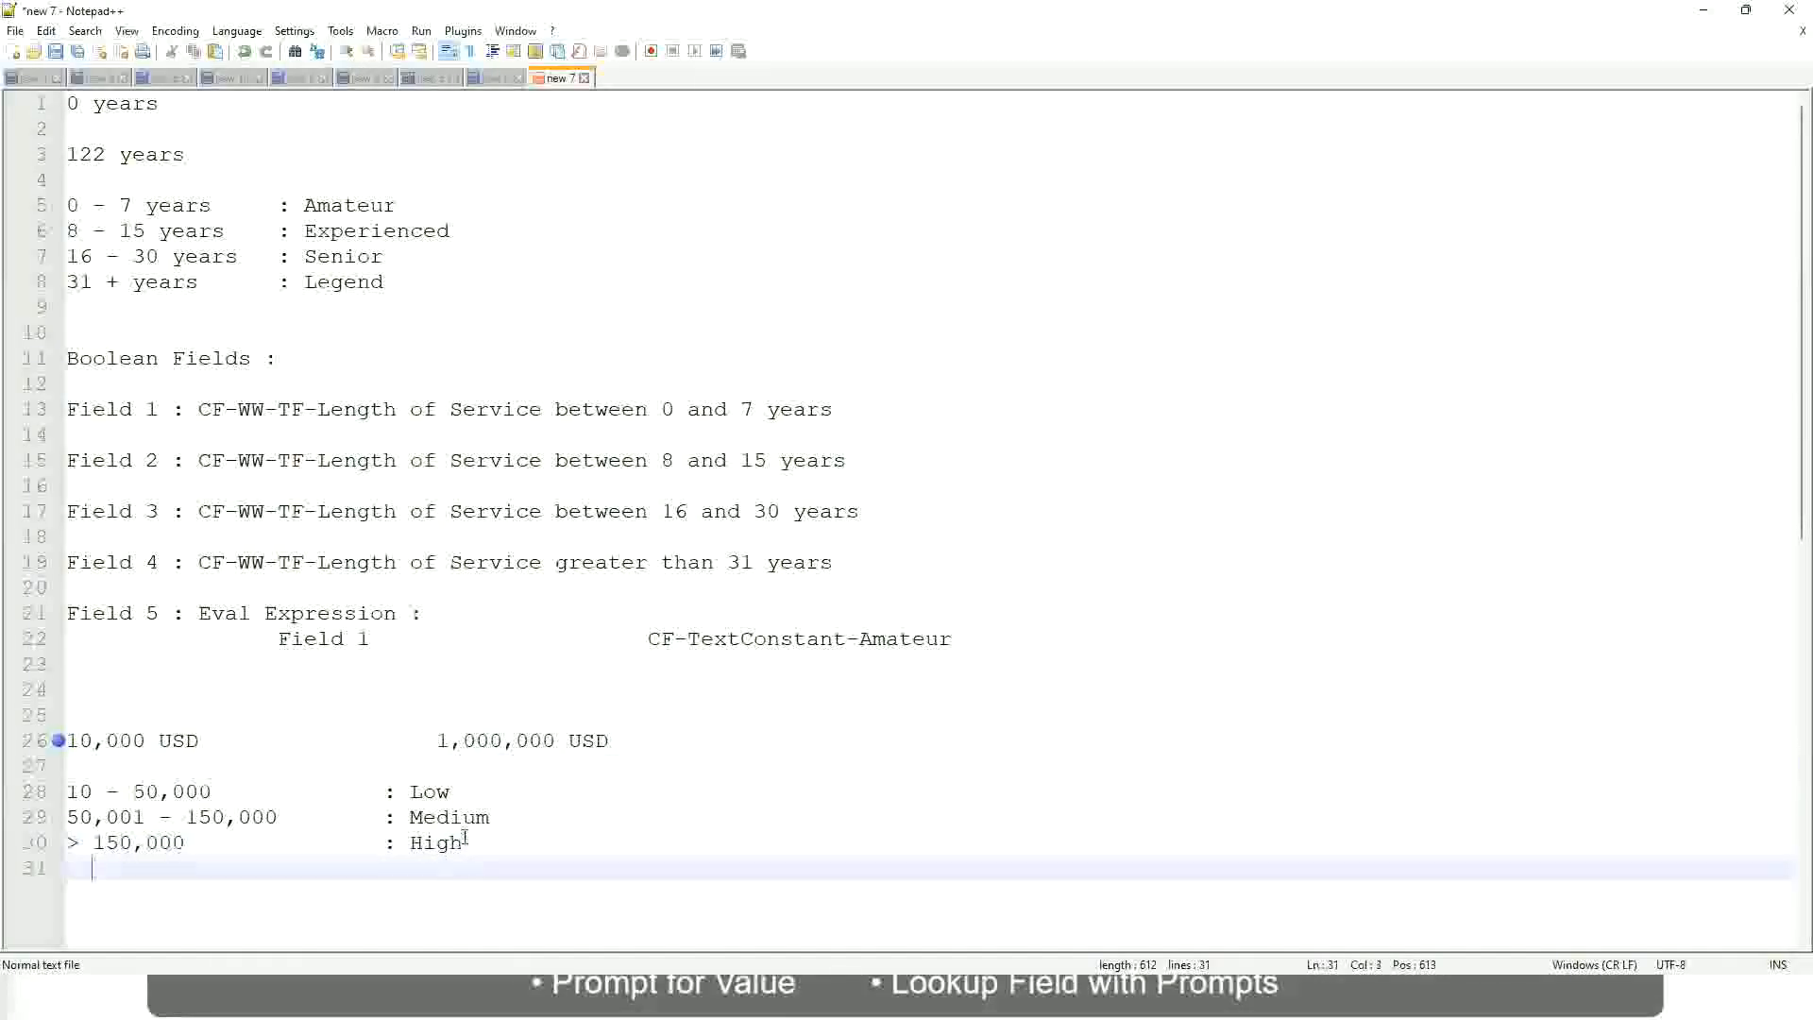
{"action": "left_click", "coordinate": [466, 838]}
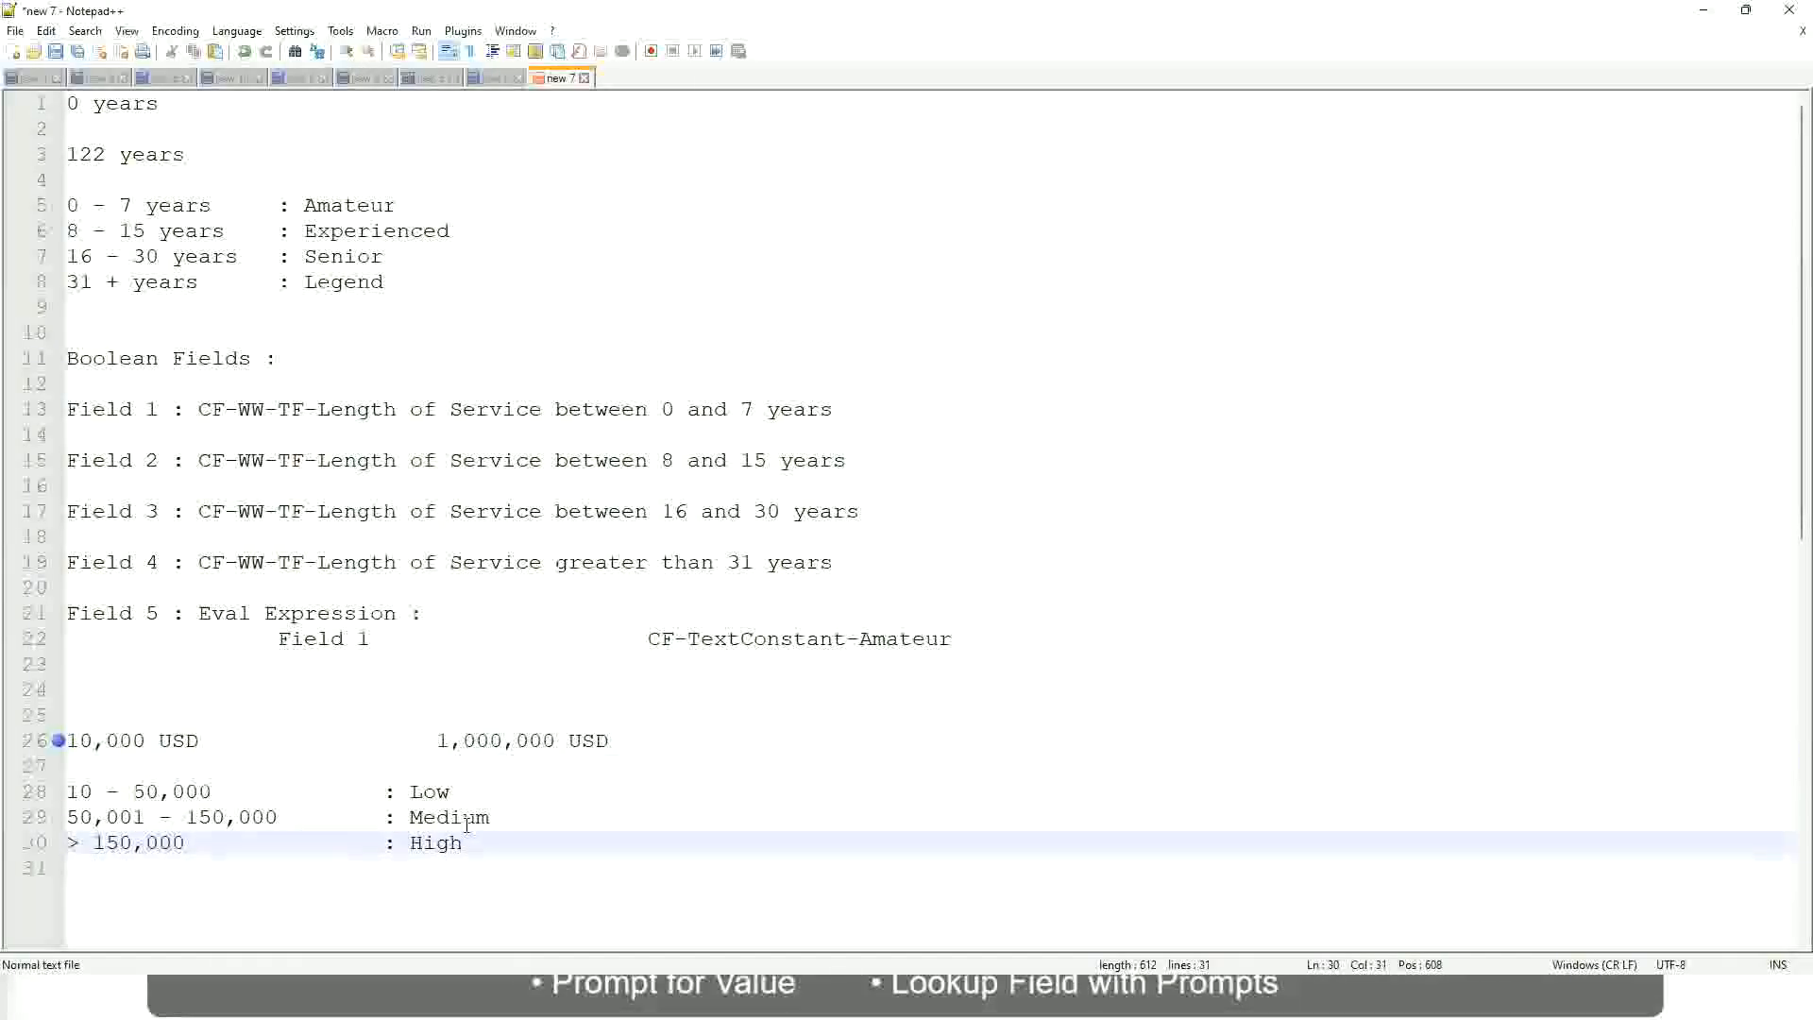